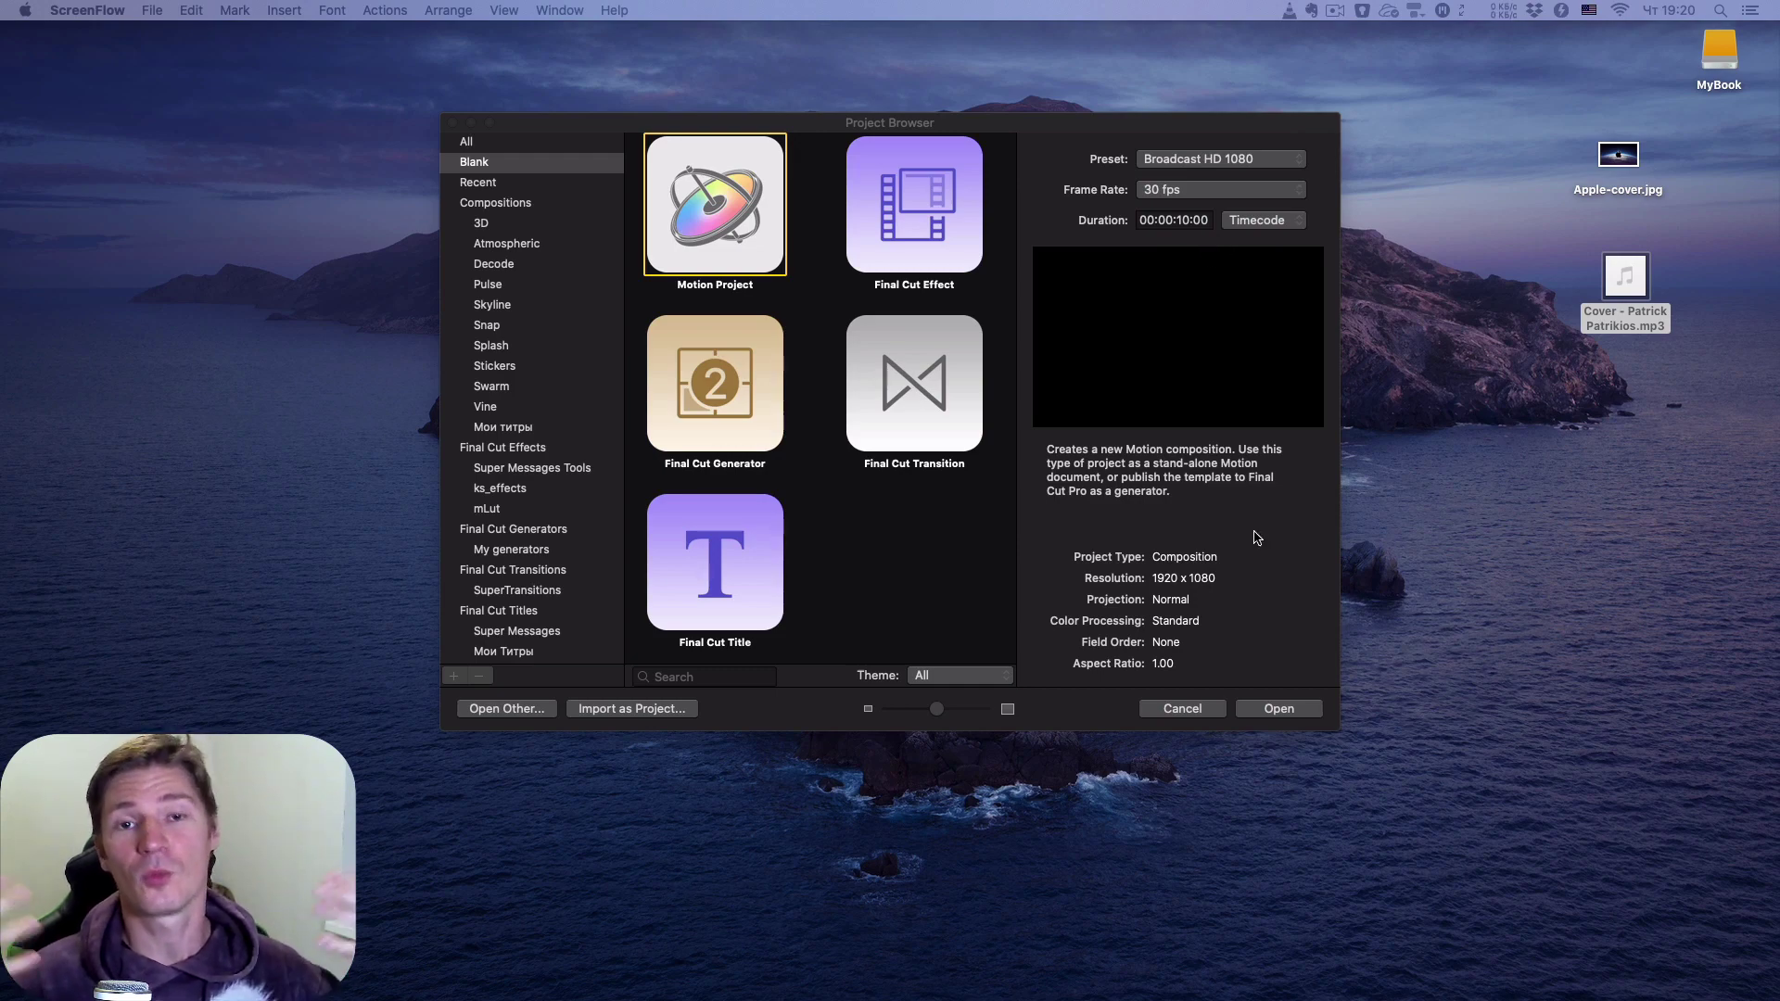
- Create a blank Motion project with the Broadcast HD 1080 preset at 30 fps and set the canvas zoom to Fit
click(1261, 709)
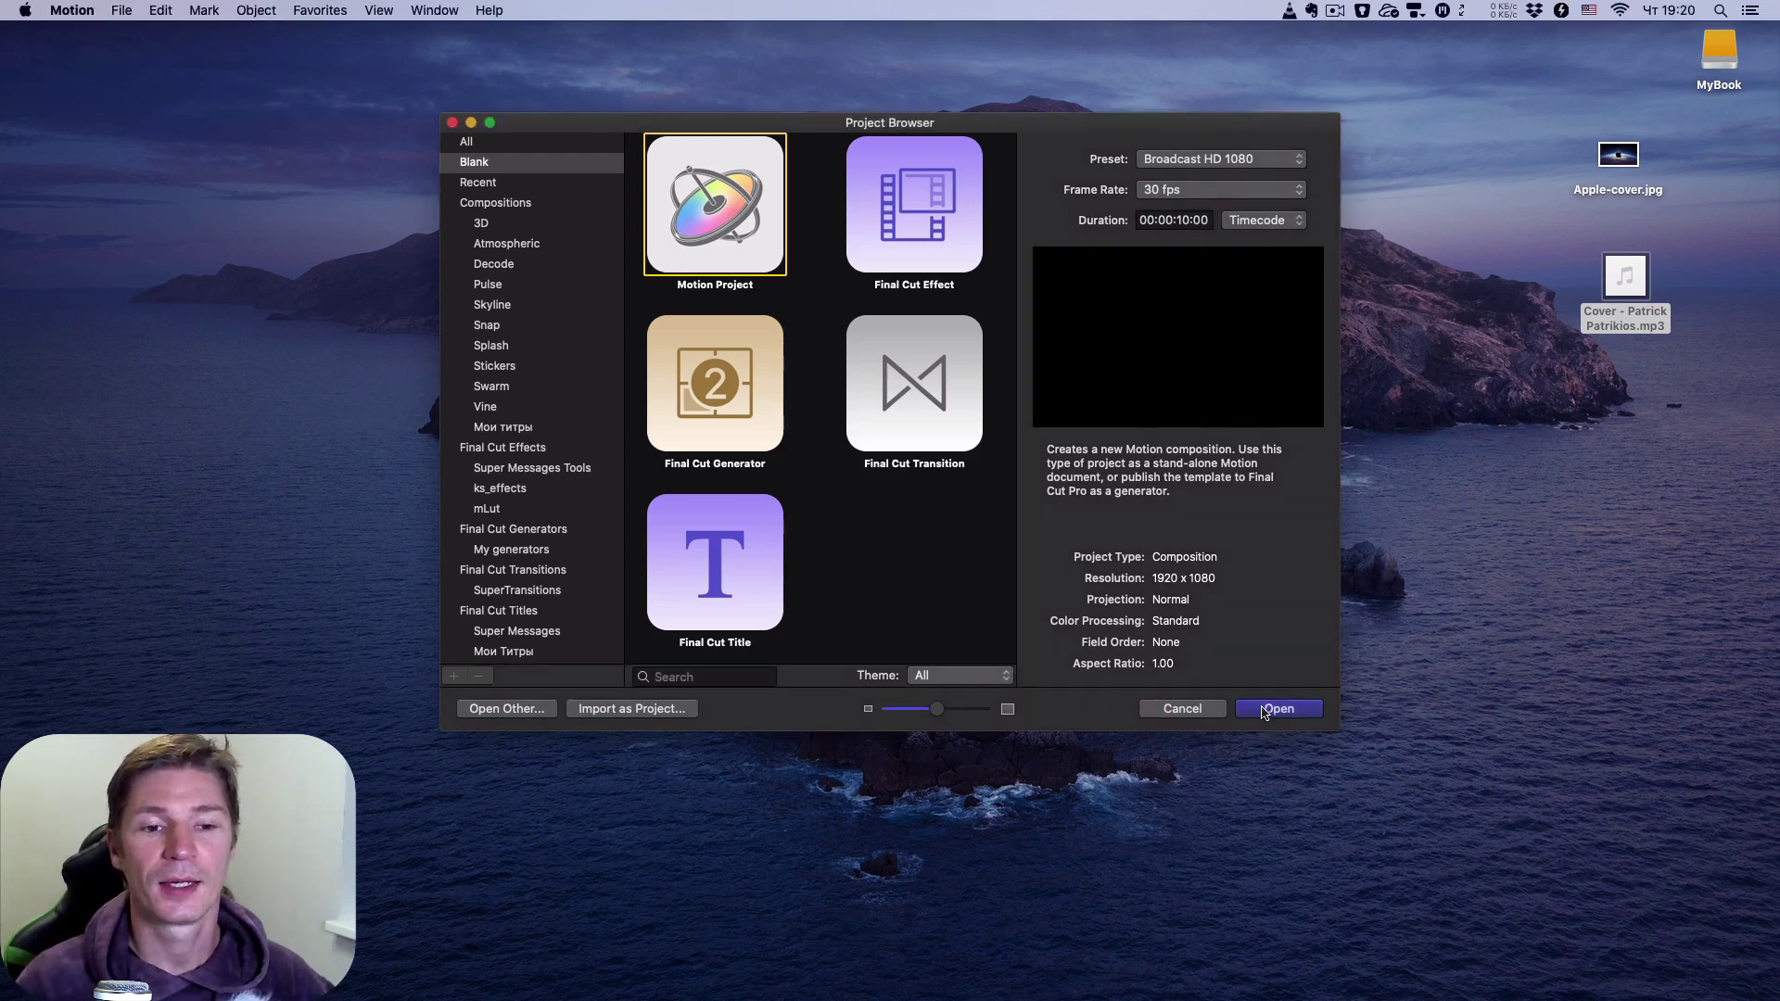
click(1265, 712)
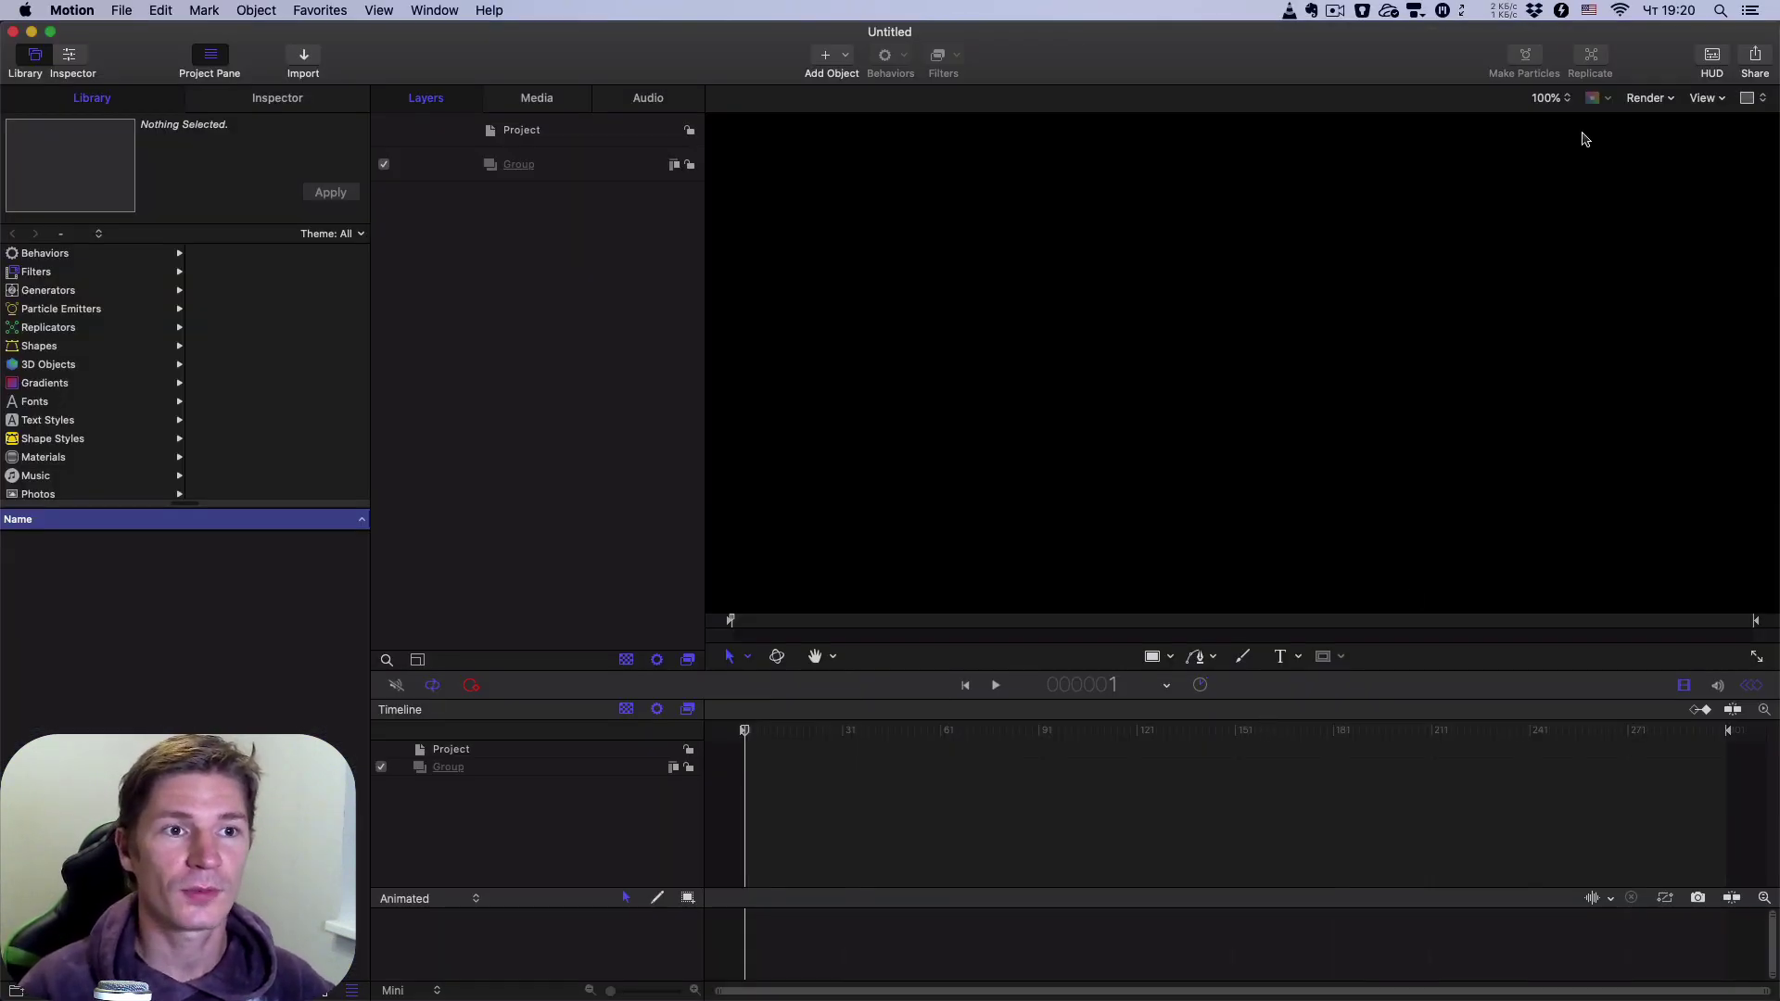
click(1567, 99)
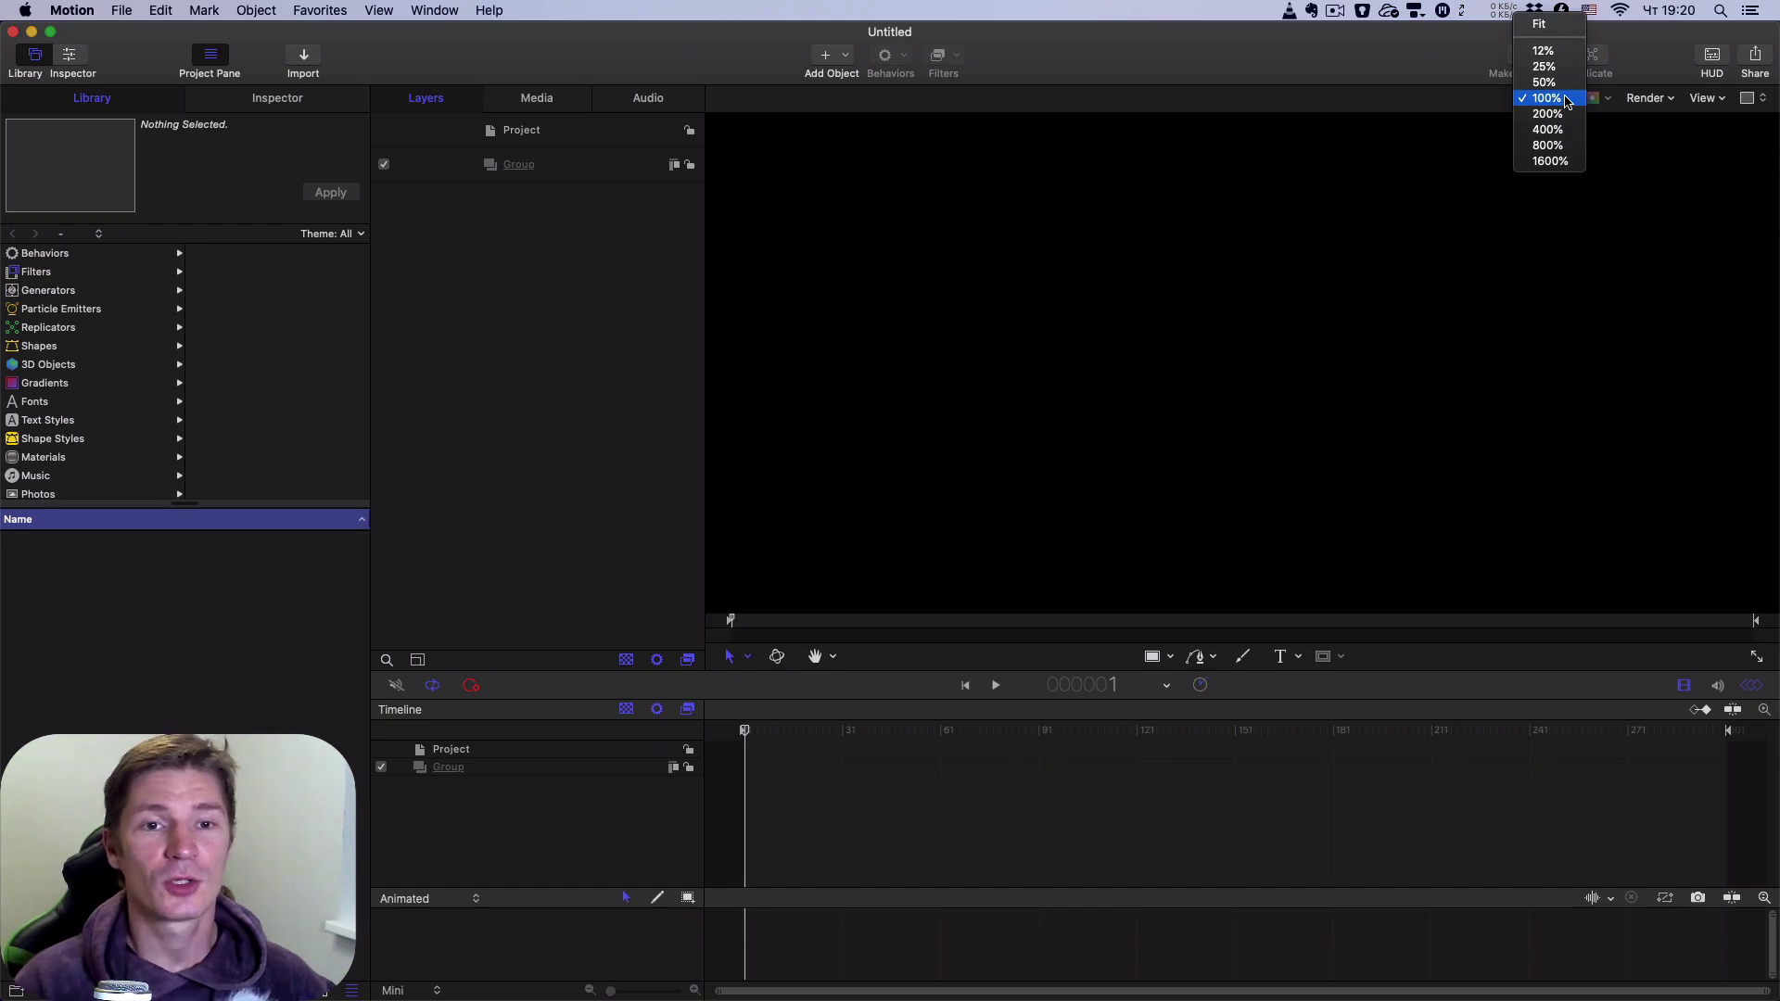
click(1563, 26)
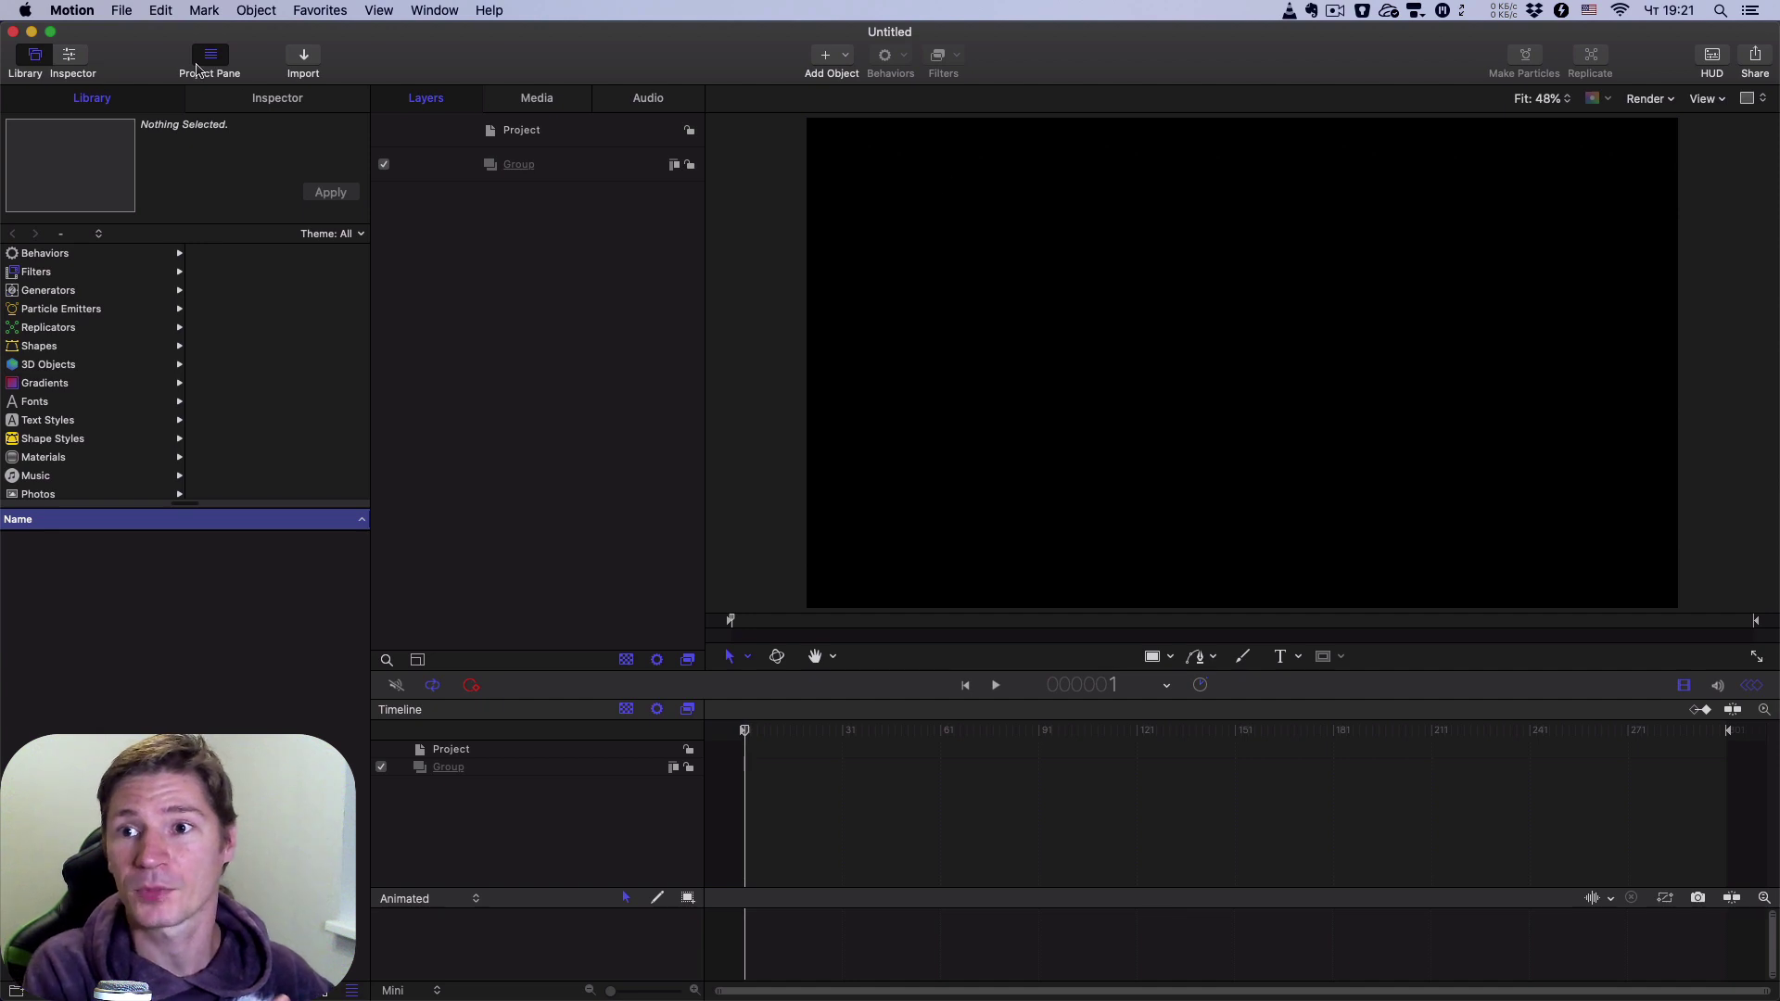
- Import Cover - Patrick Patrikios.mp3 from the Desktop folder into the project as audio
click(117, 11)
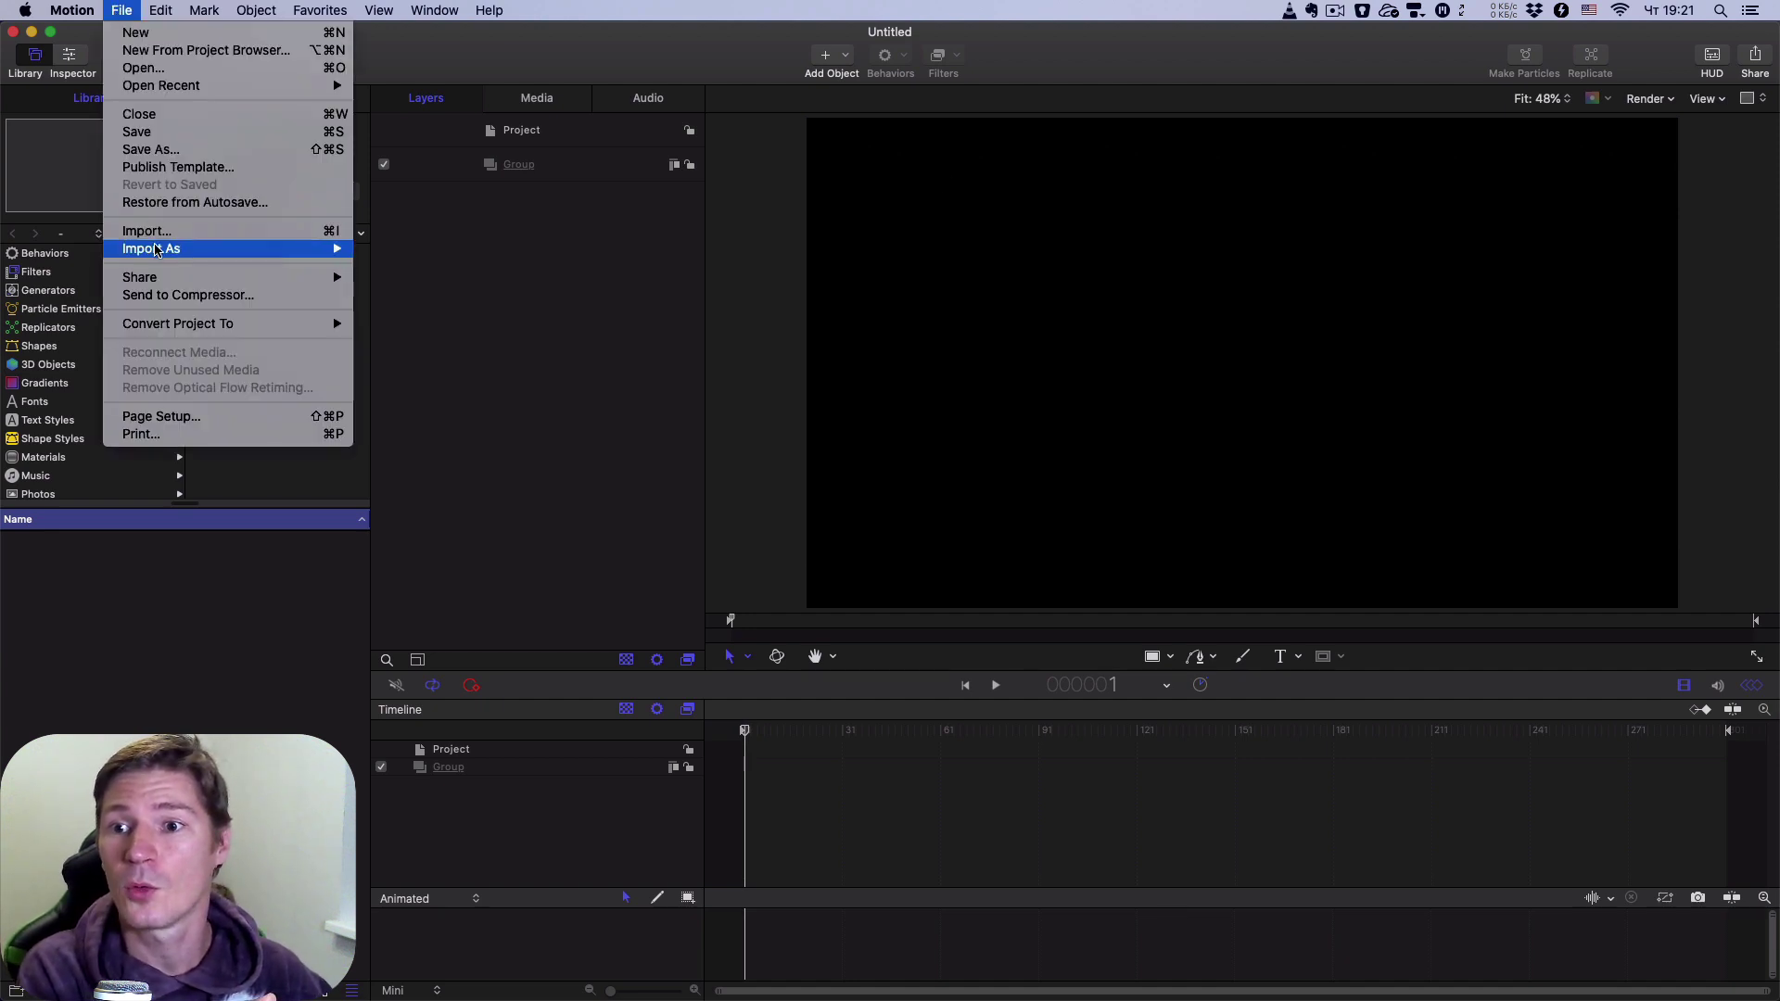
mouse_move(172, 250)
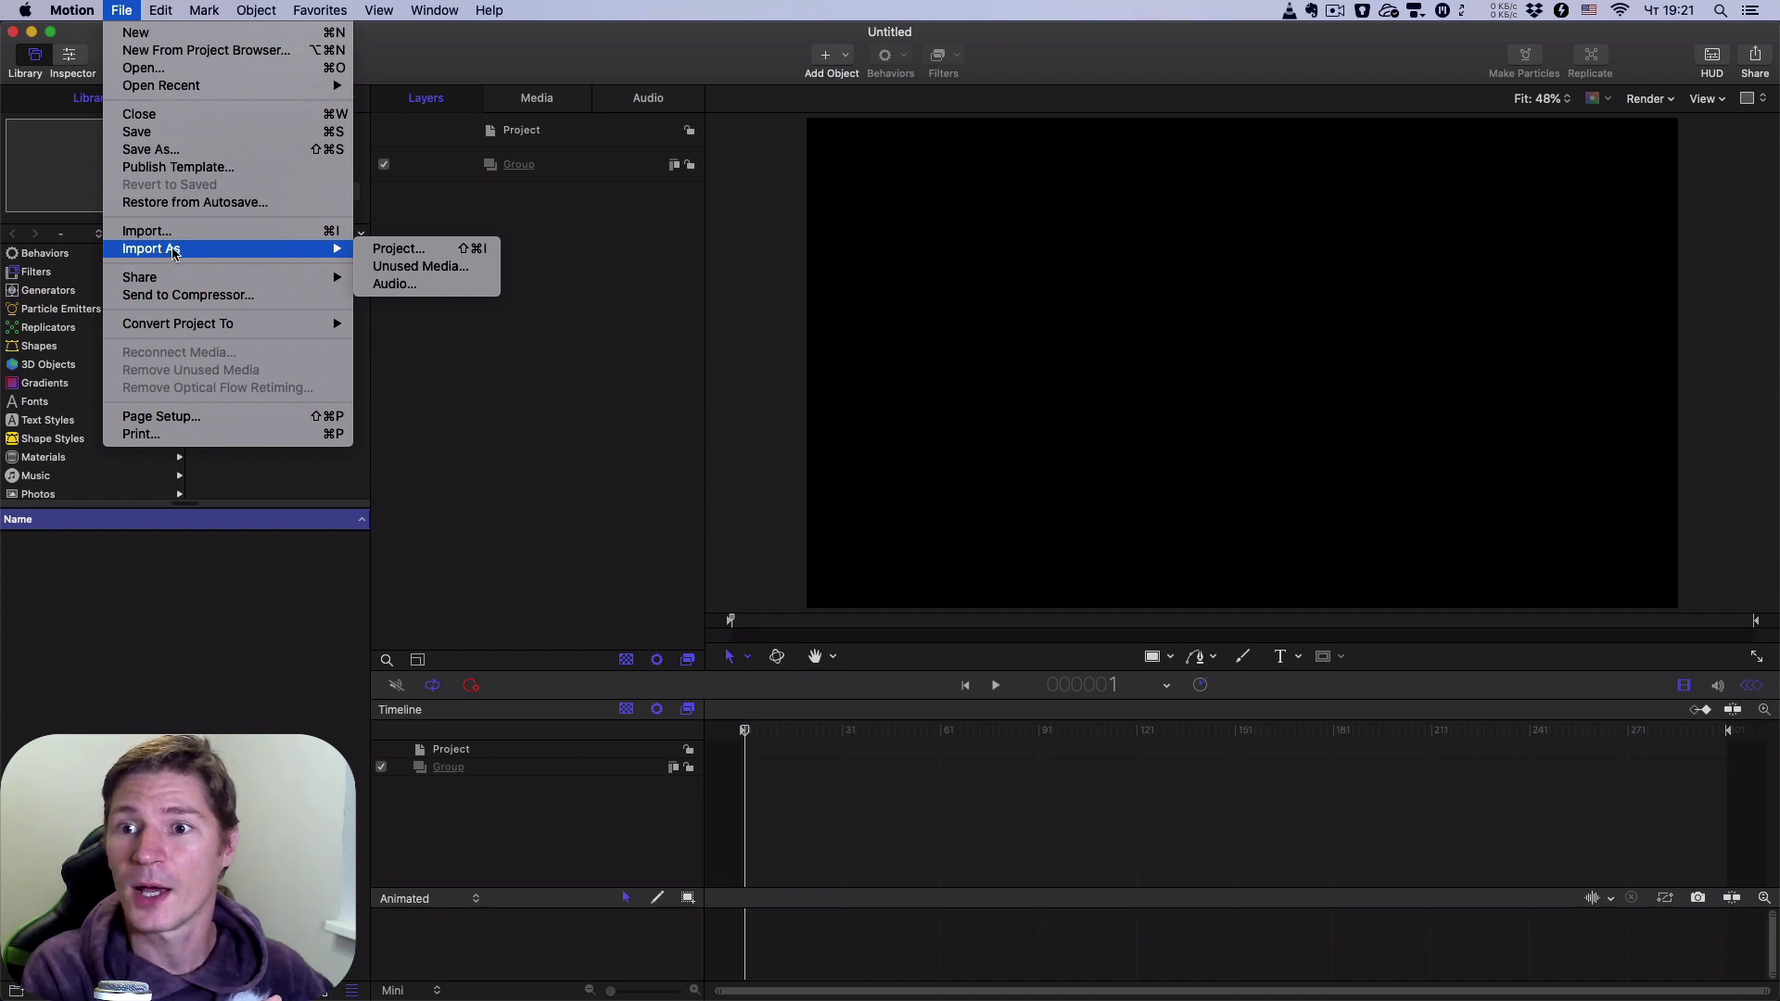
click(412, 284)
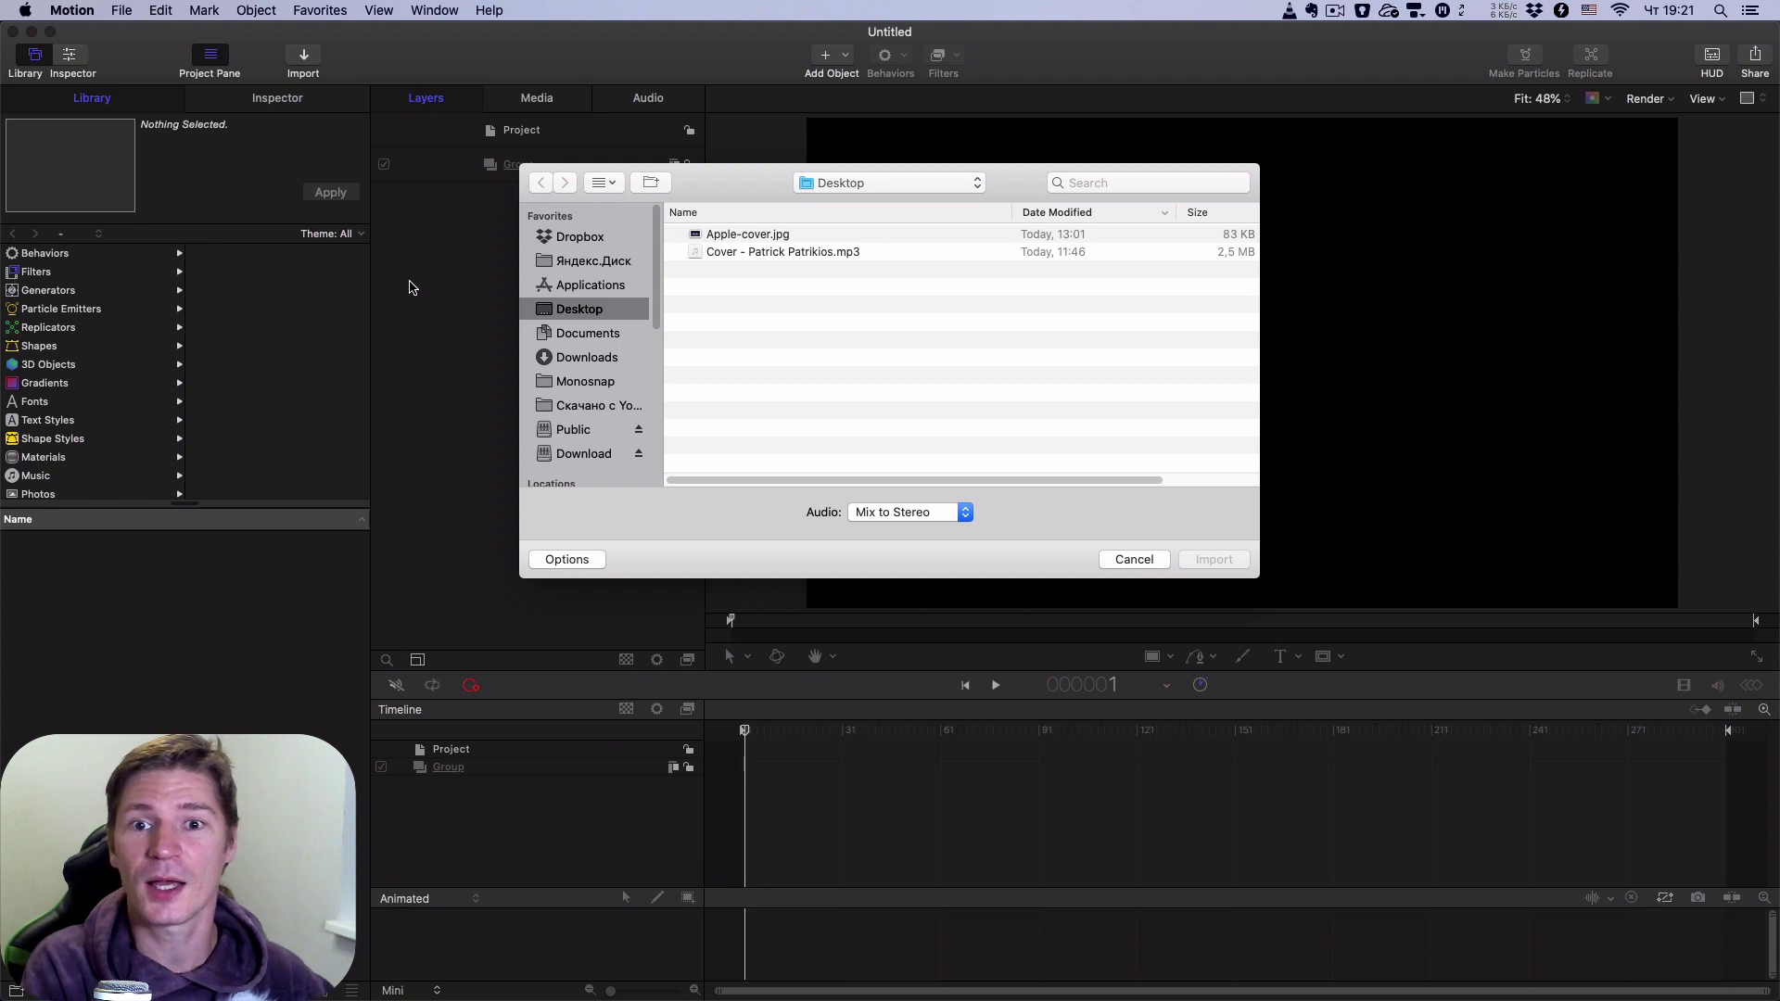
click(718, 255)
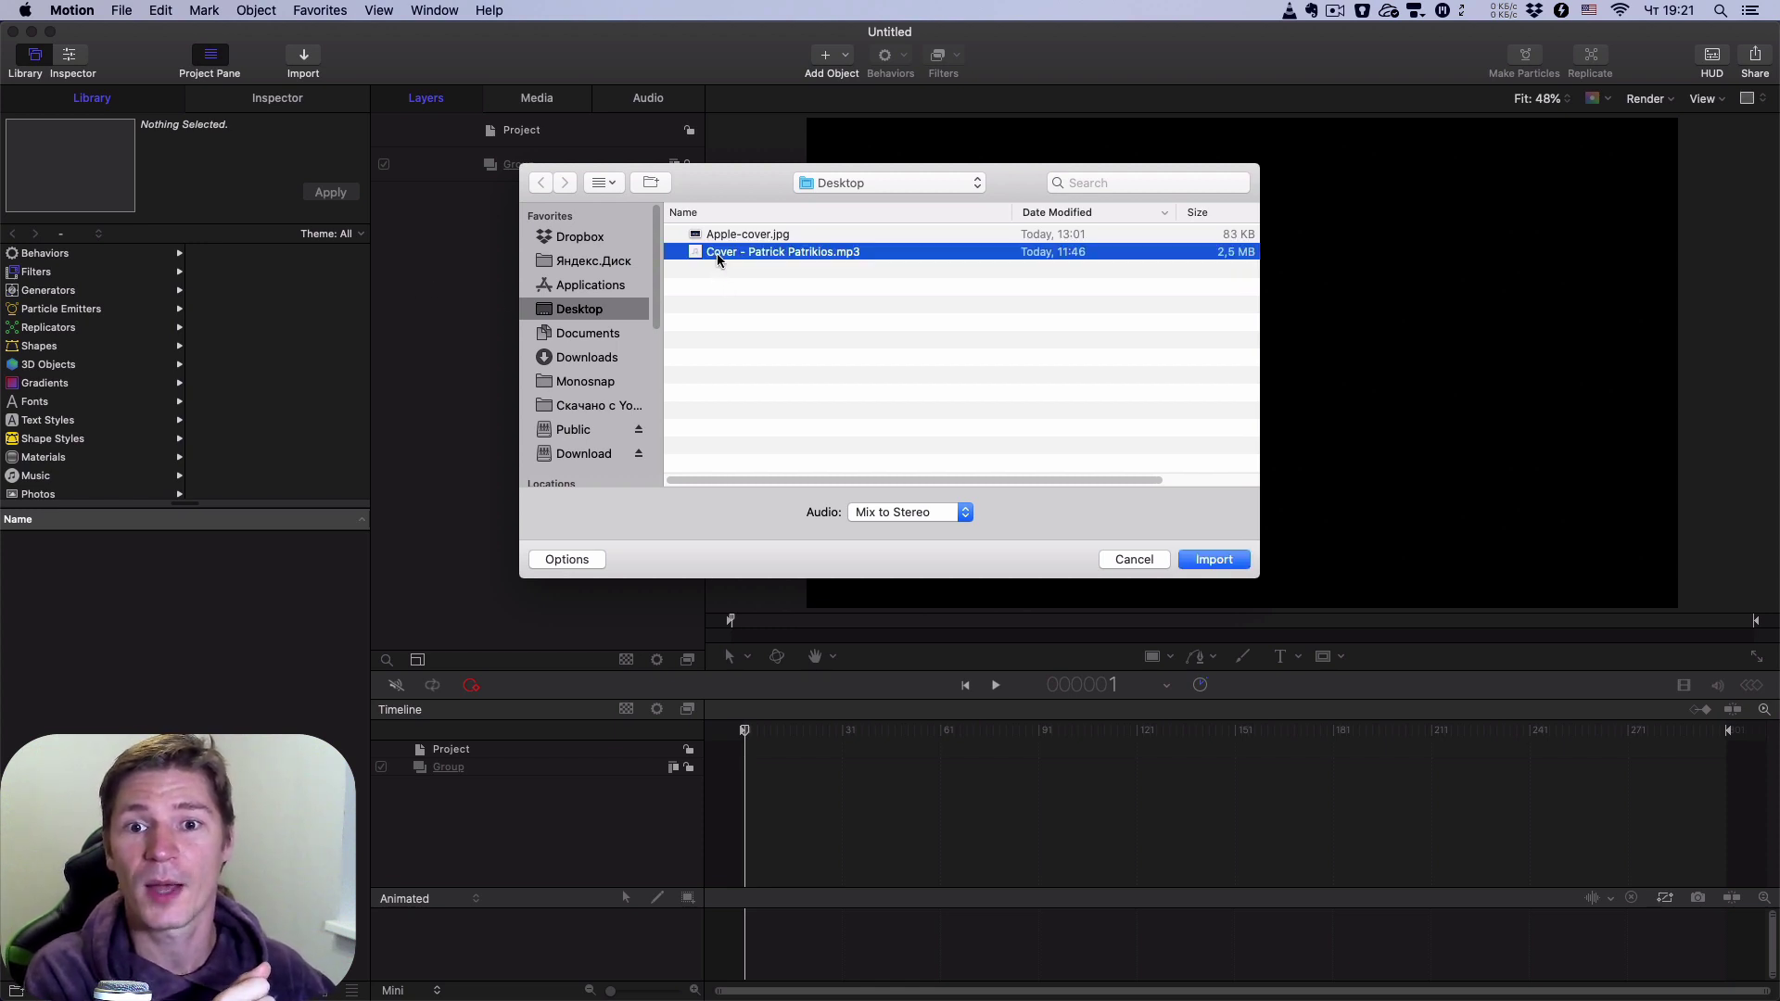
click(1222, 560)
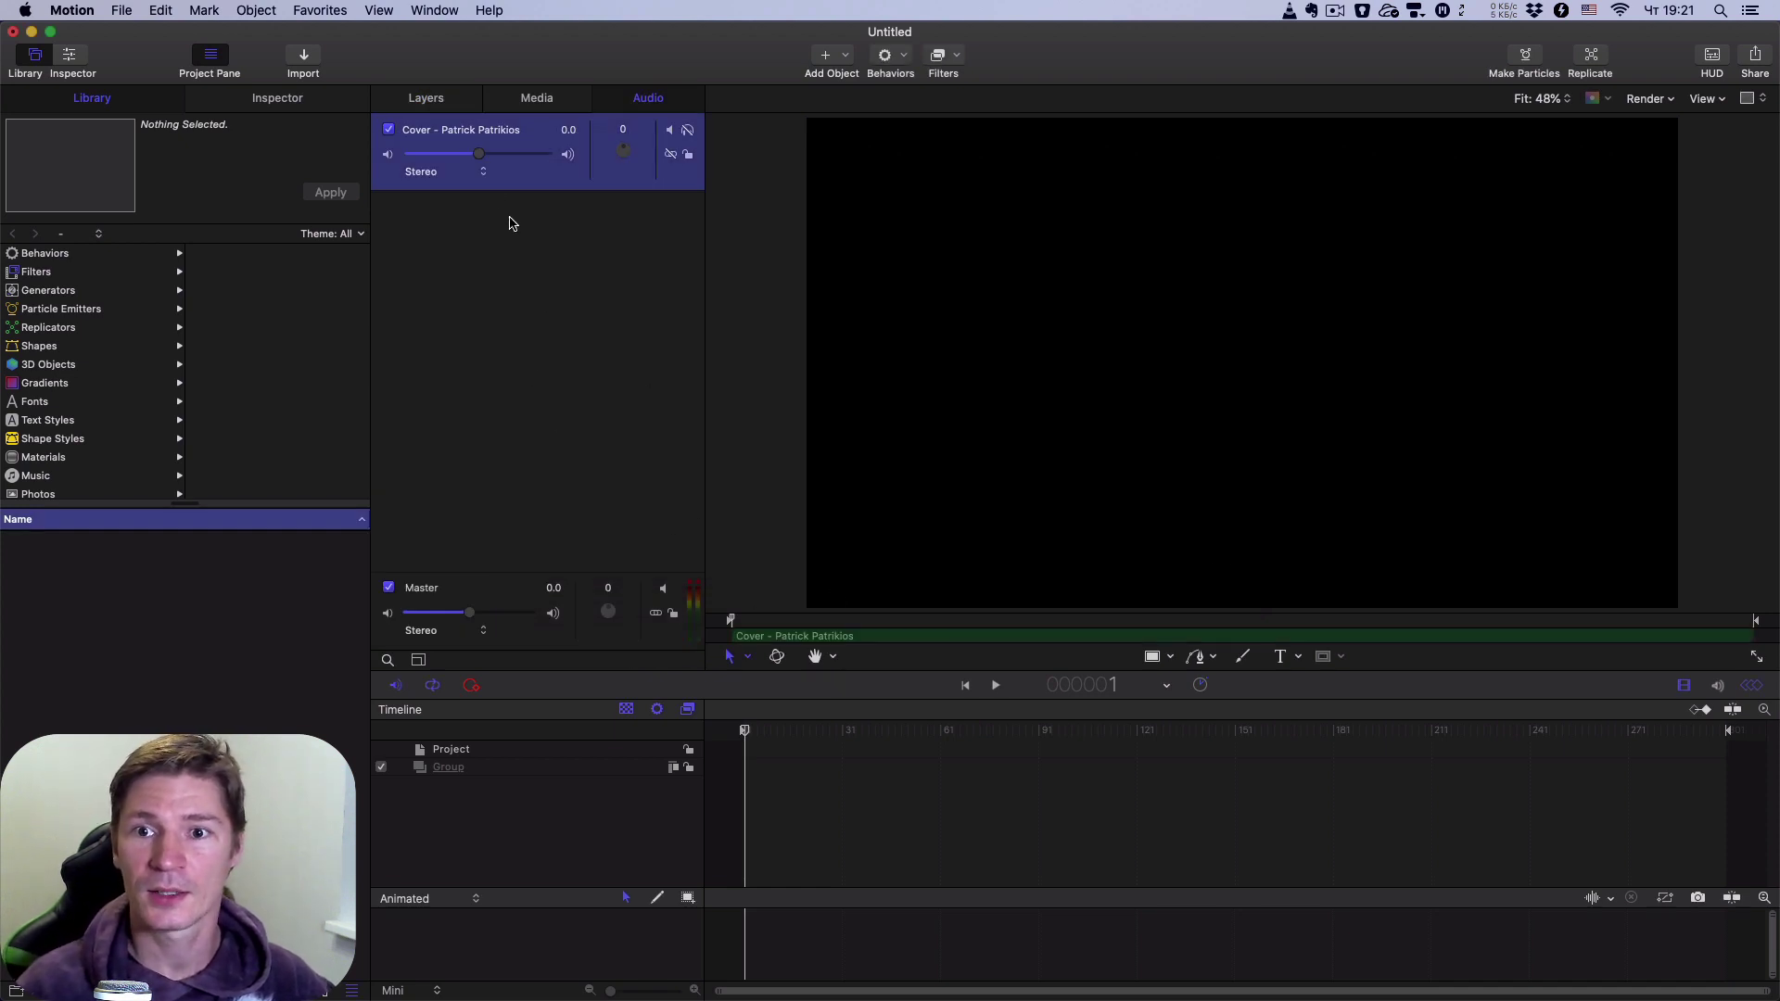
- Play the imported audio track briefly and return the playhead to the first frame
key(space)
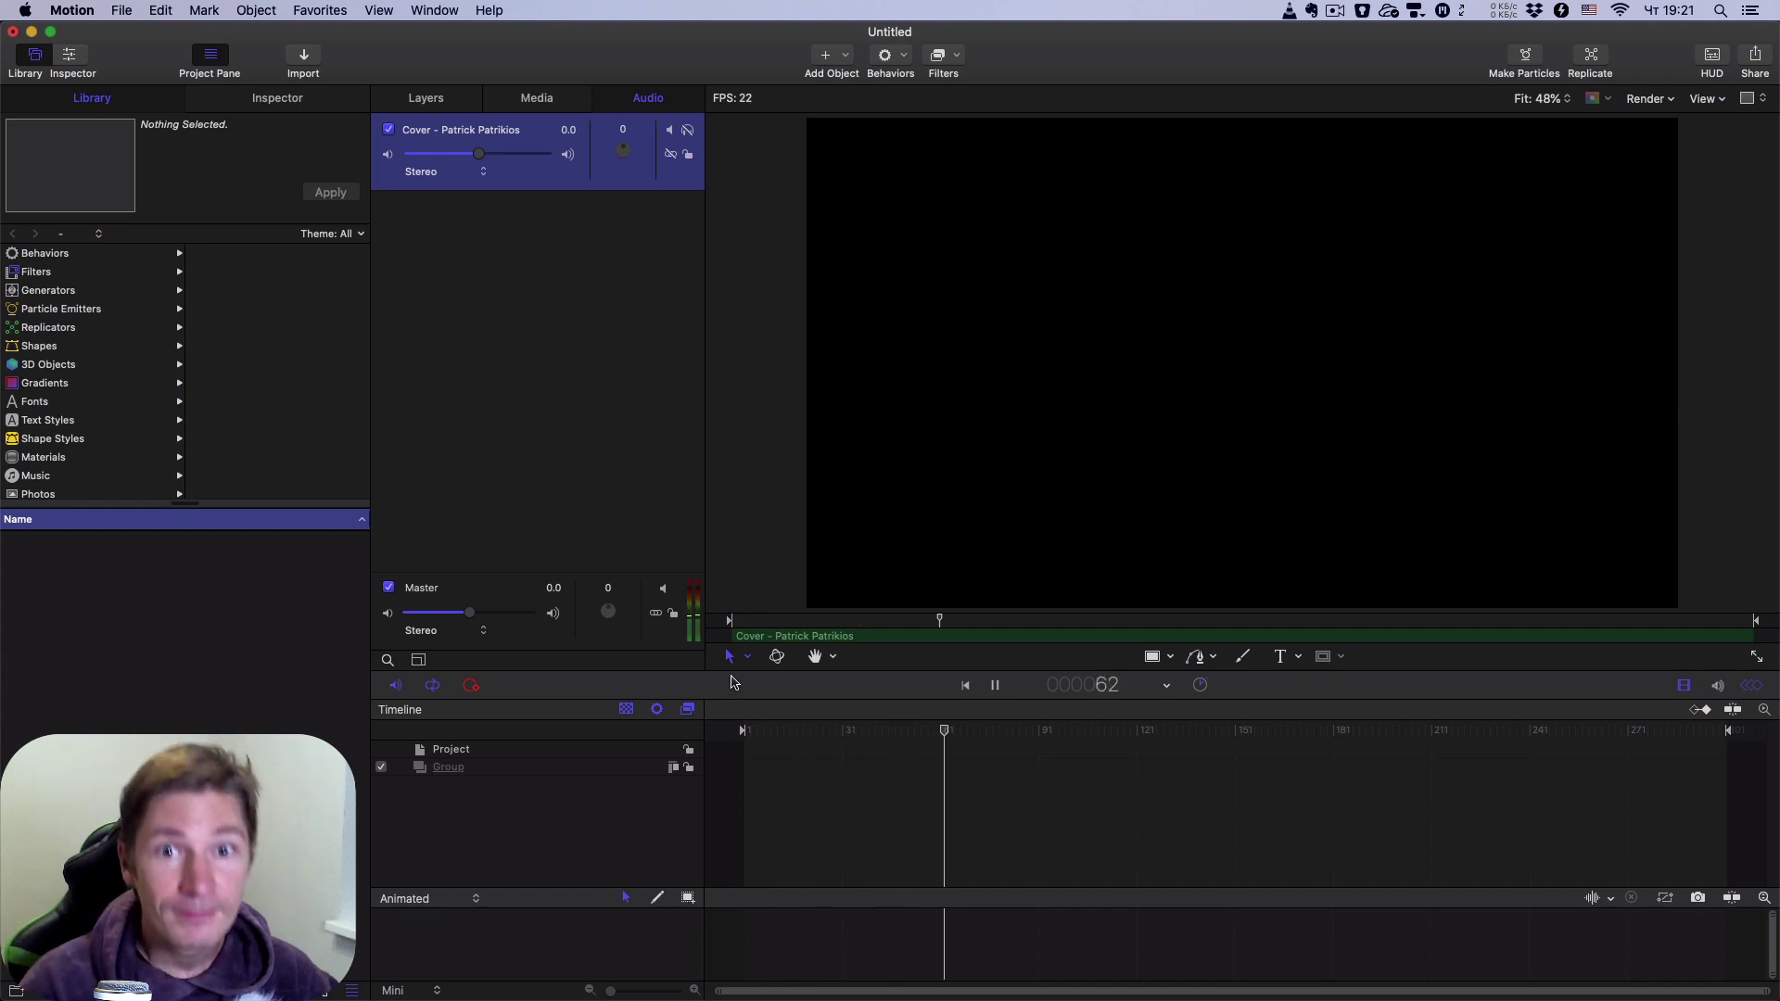
key(space)
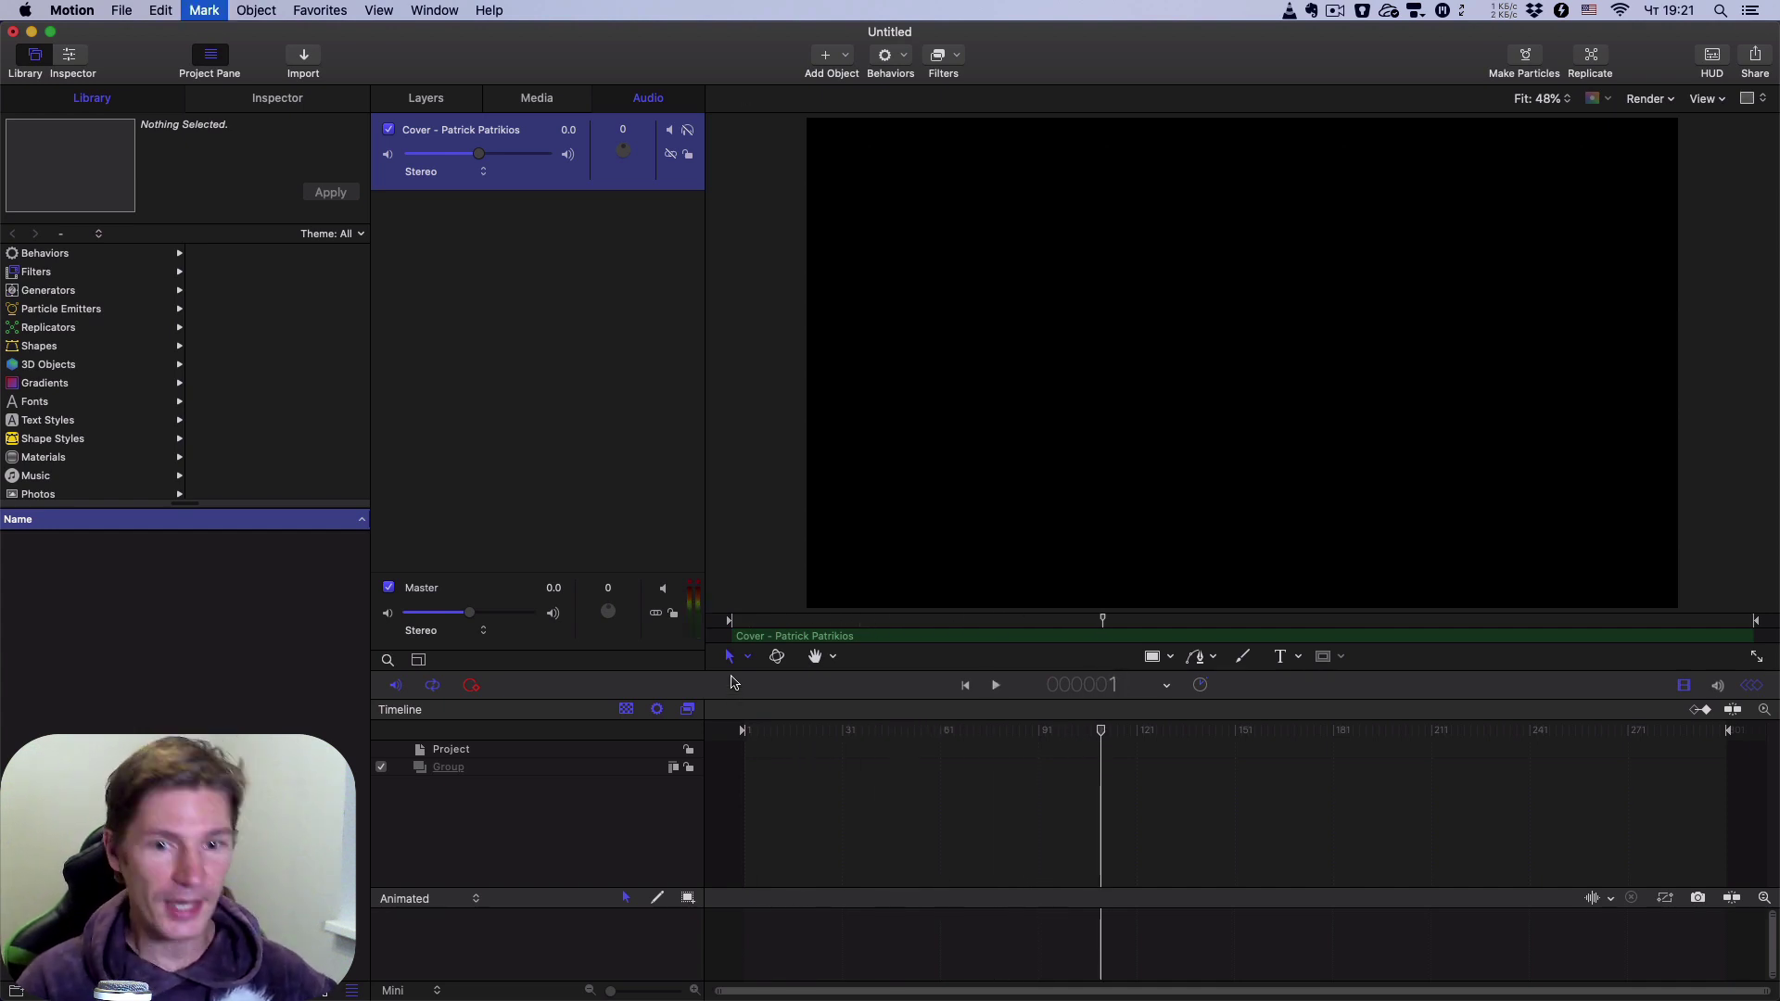
key(Home)
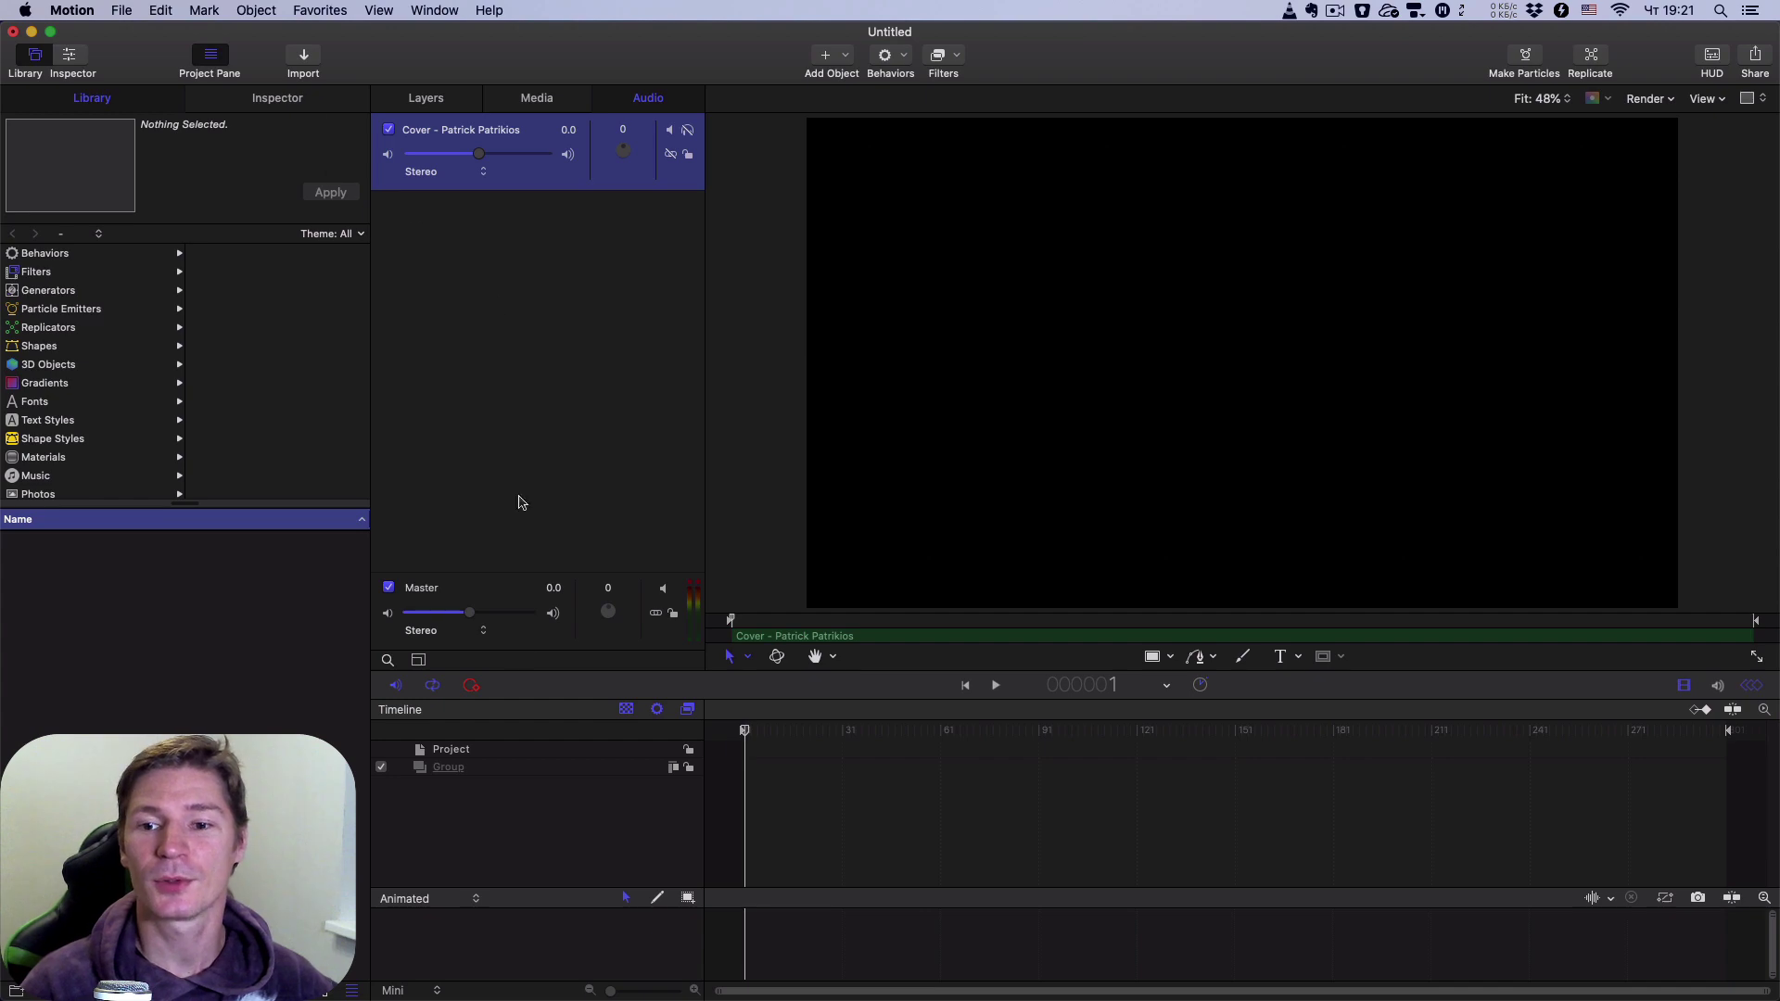
- Switch to Finder, open the desktop folder and preview the Apple-cover.jpg image
mouse_move(733, 997)
click(329, 960)
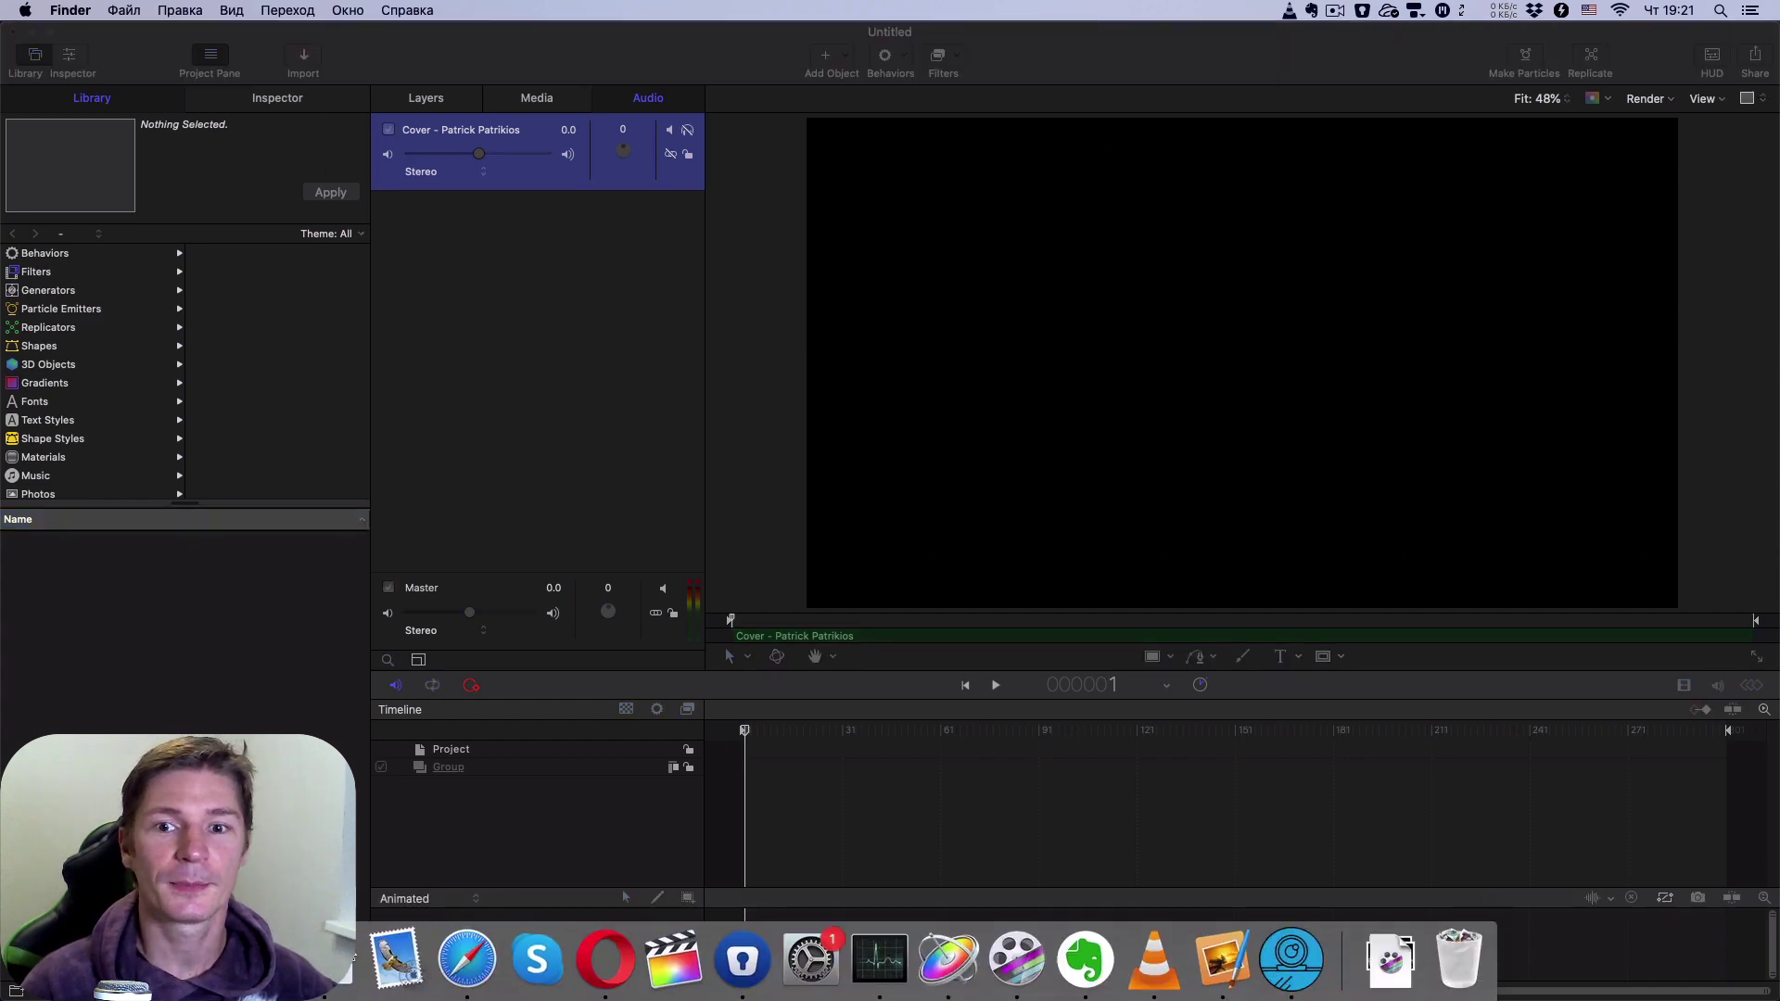
drag(263, 147, 1237, 214)
click(1189, 325)
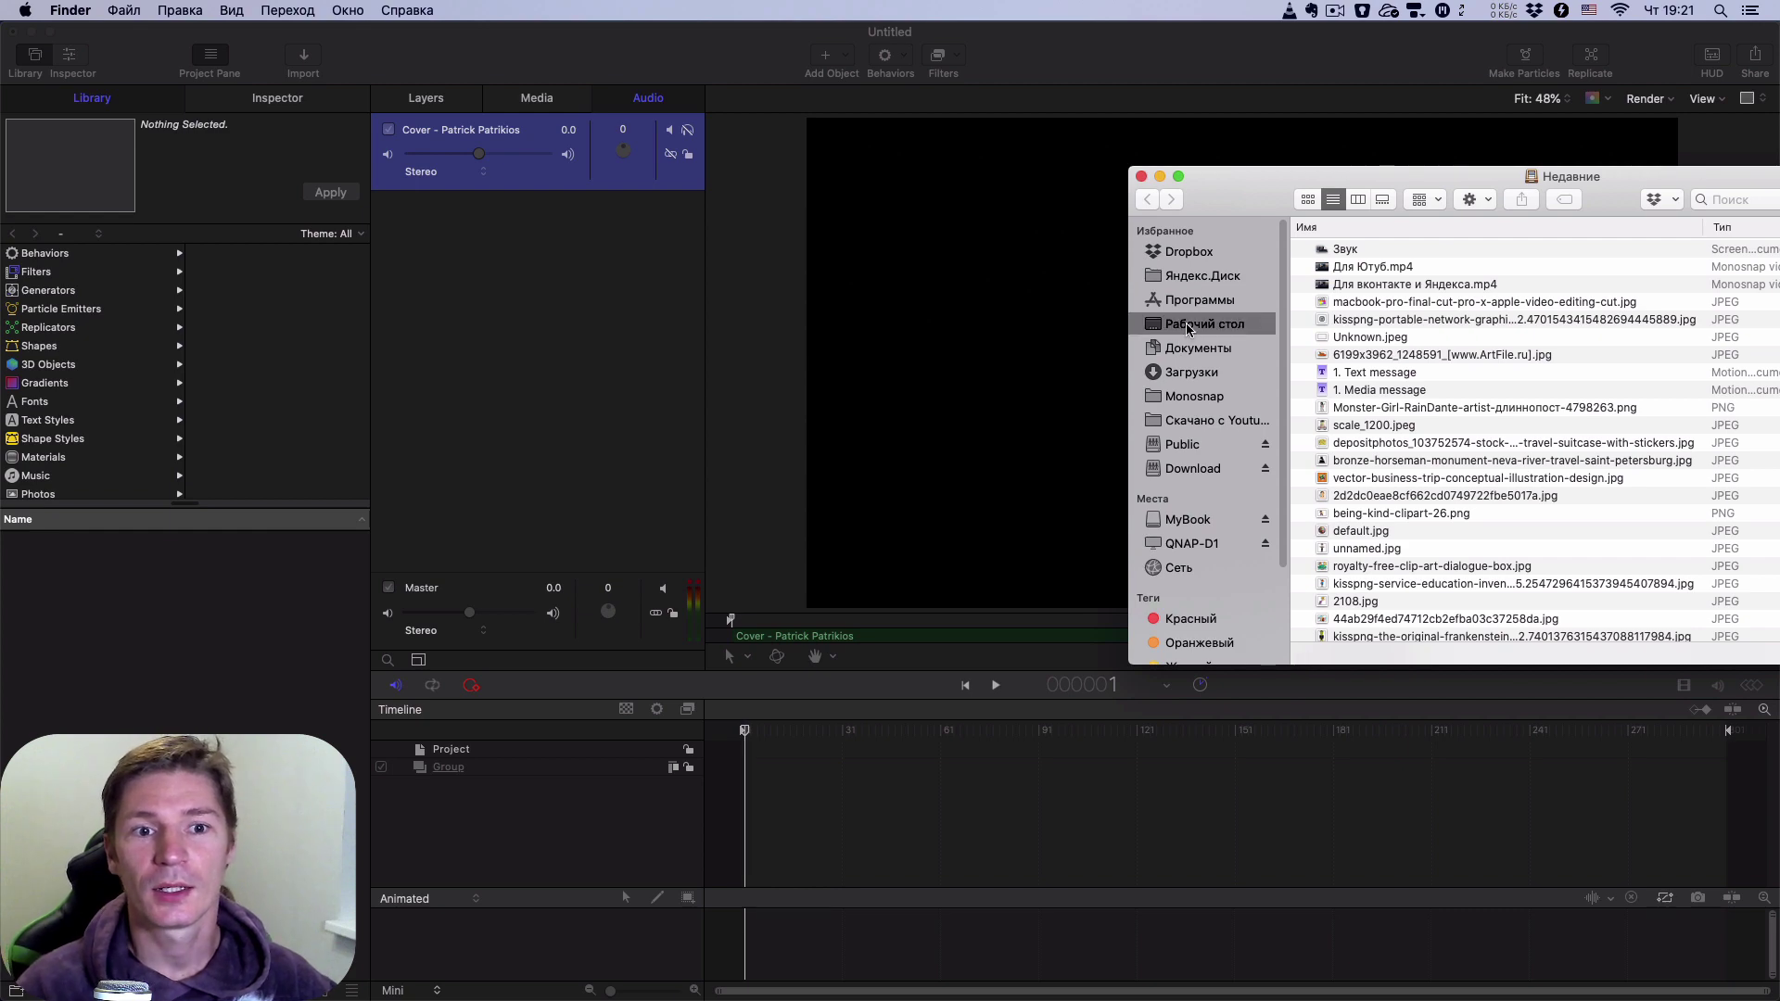
click(1381, 250)
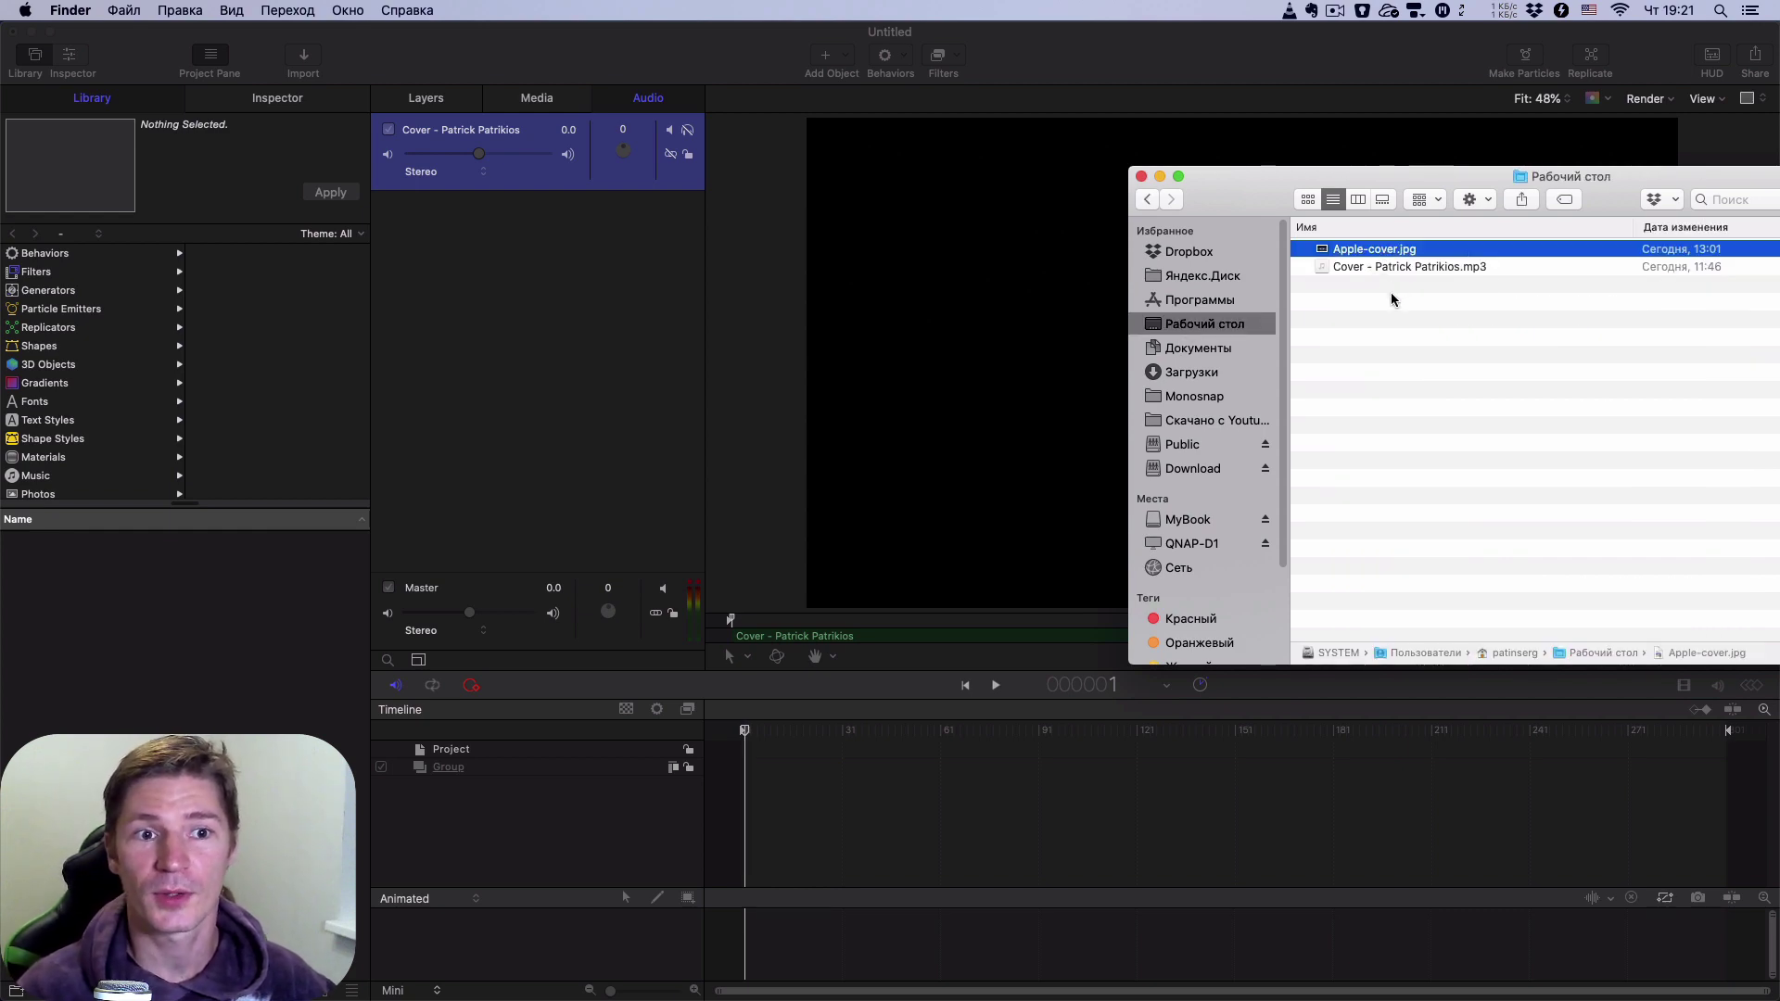
key(space)
key(space)
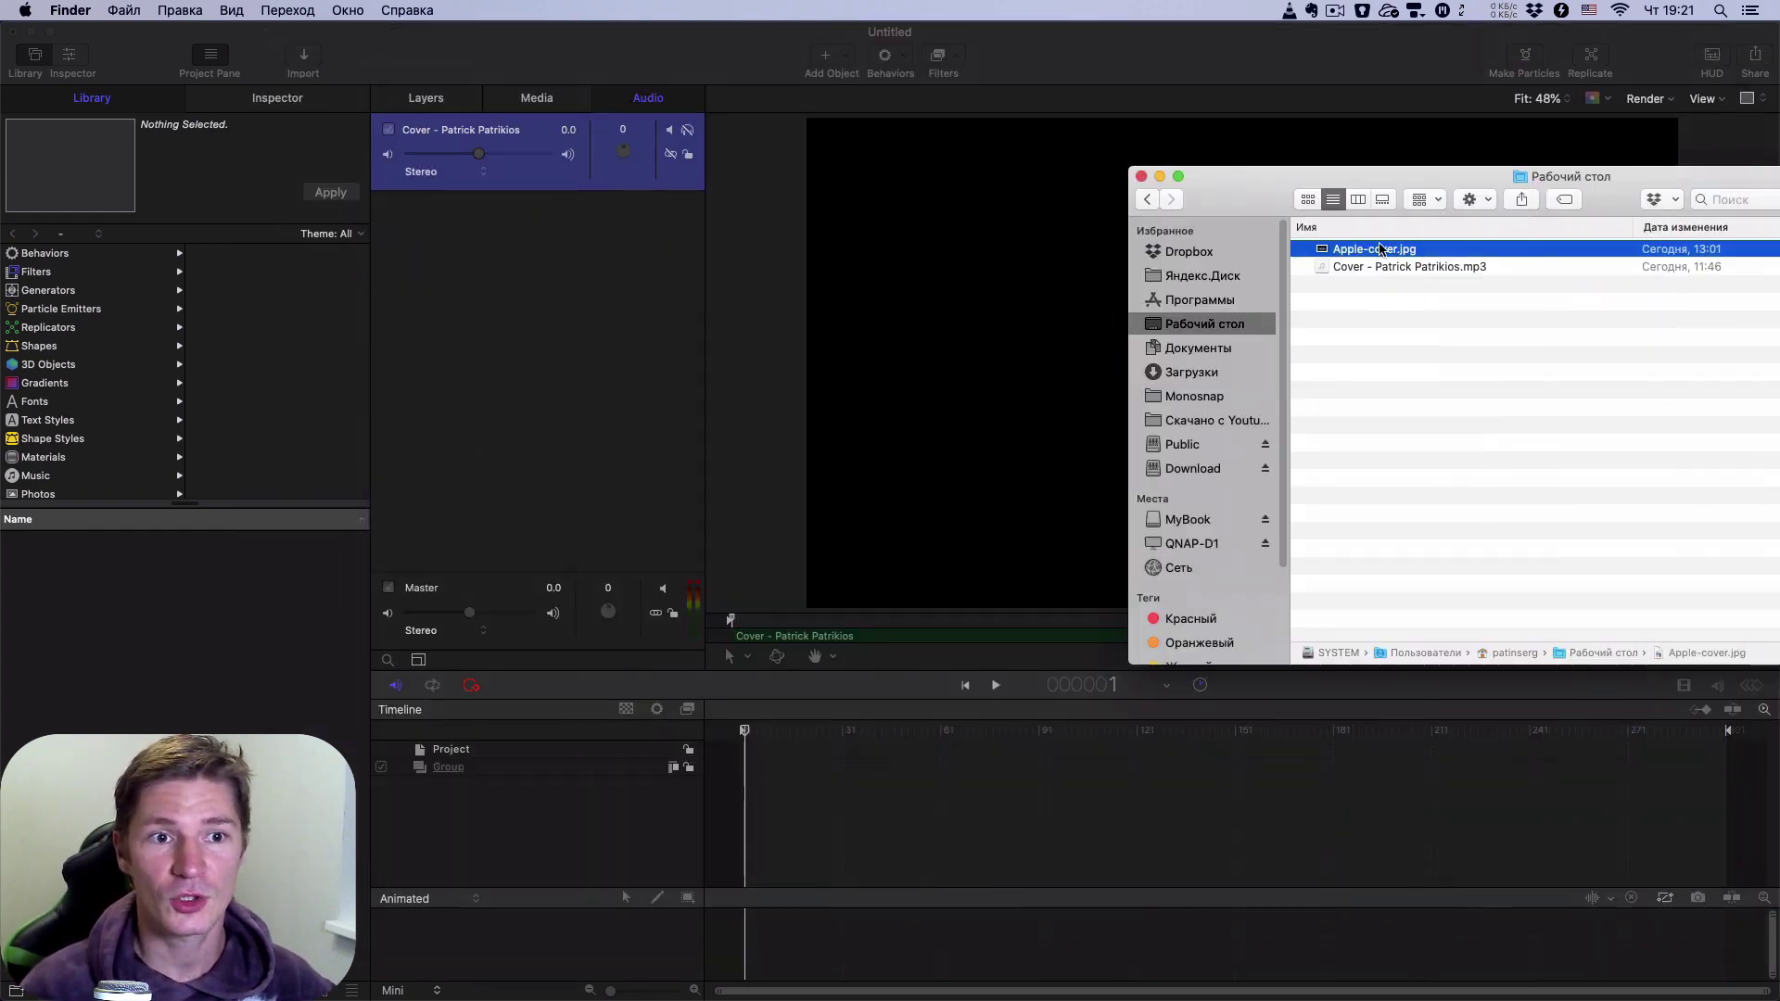
- Add Apple-cover.jpg from the Finder window to the project's layer list as a new image layer
drag(1382, 250, 1507, 278)
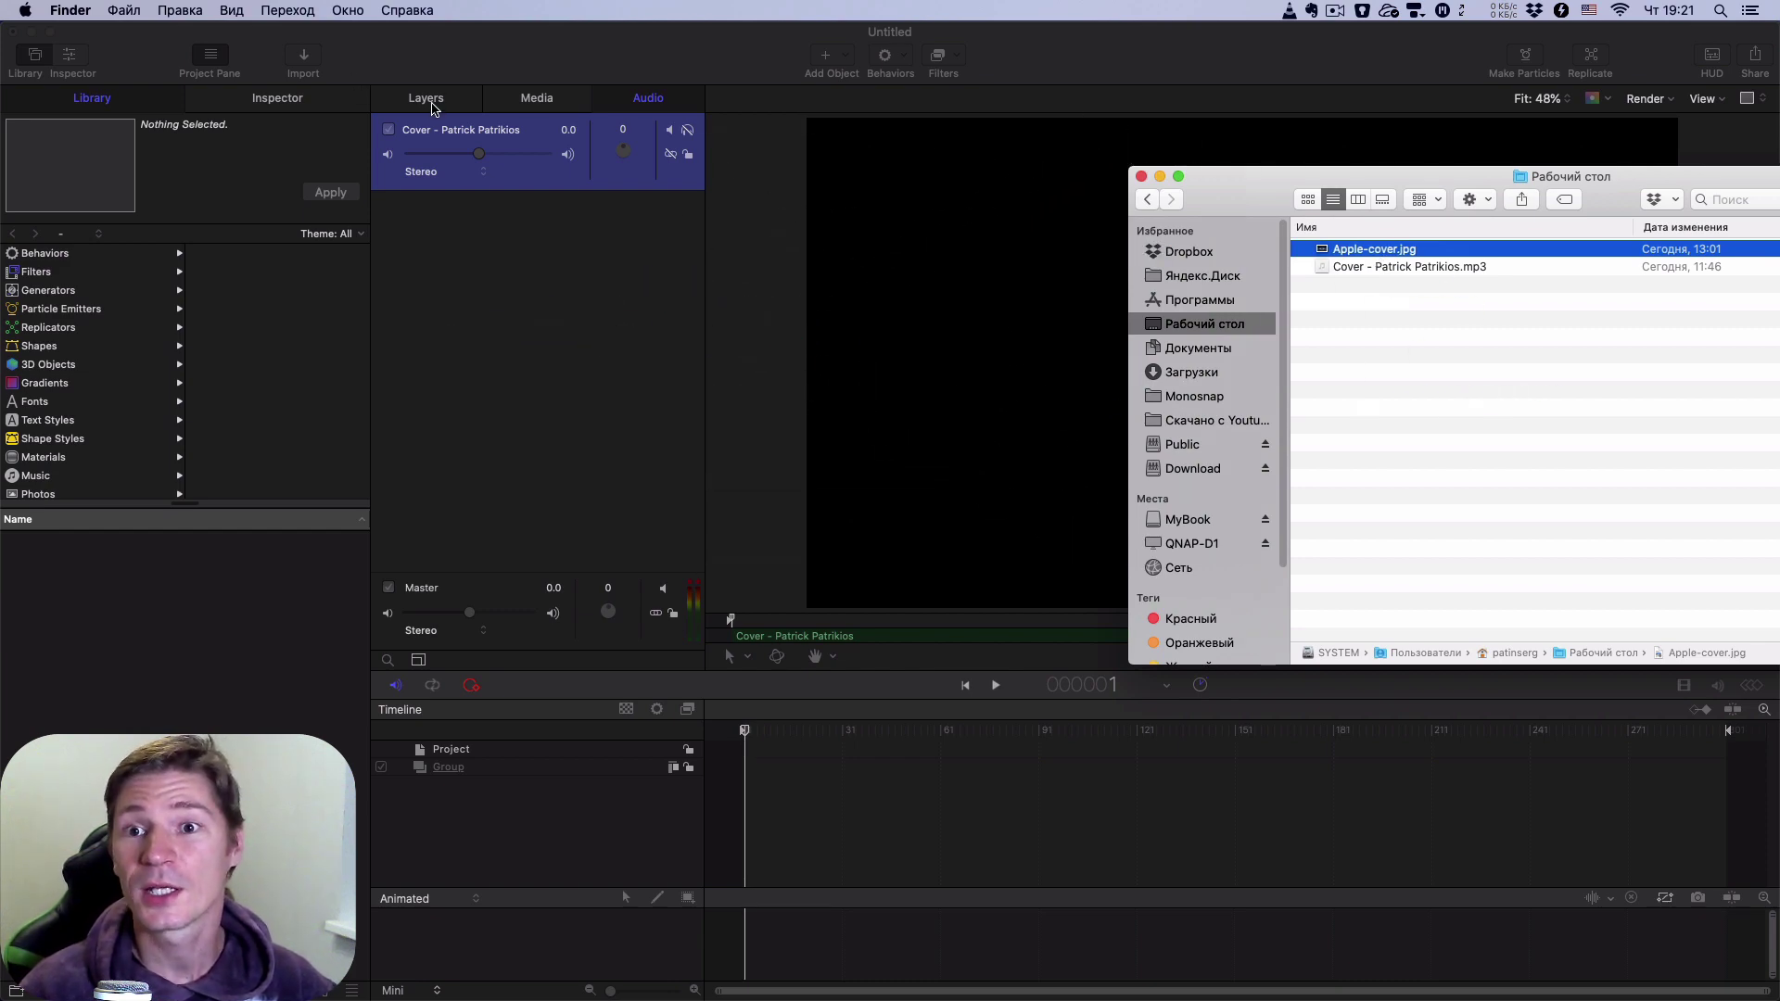
click(429, 99)
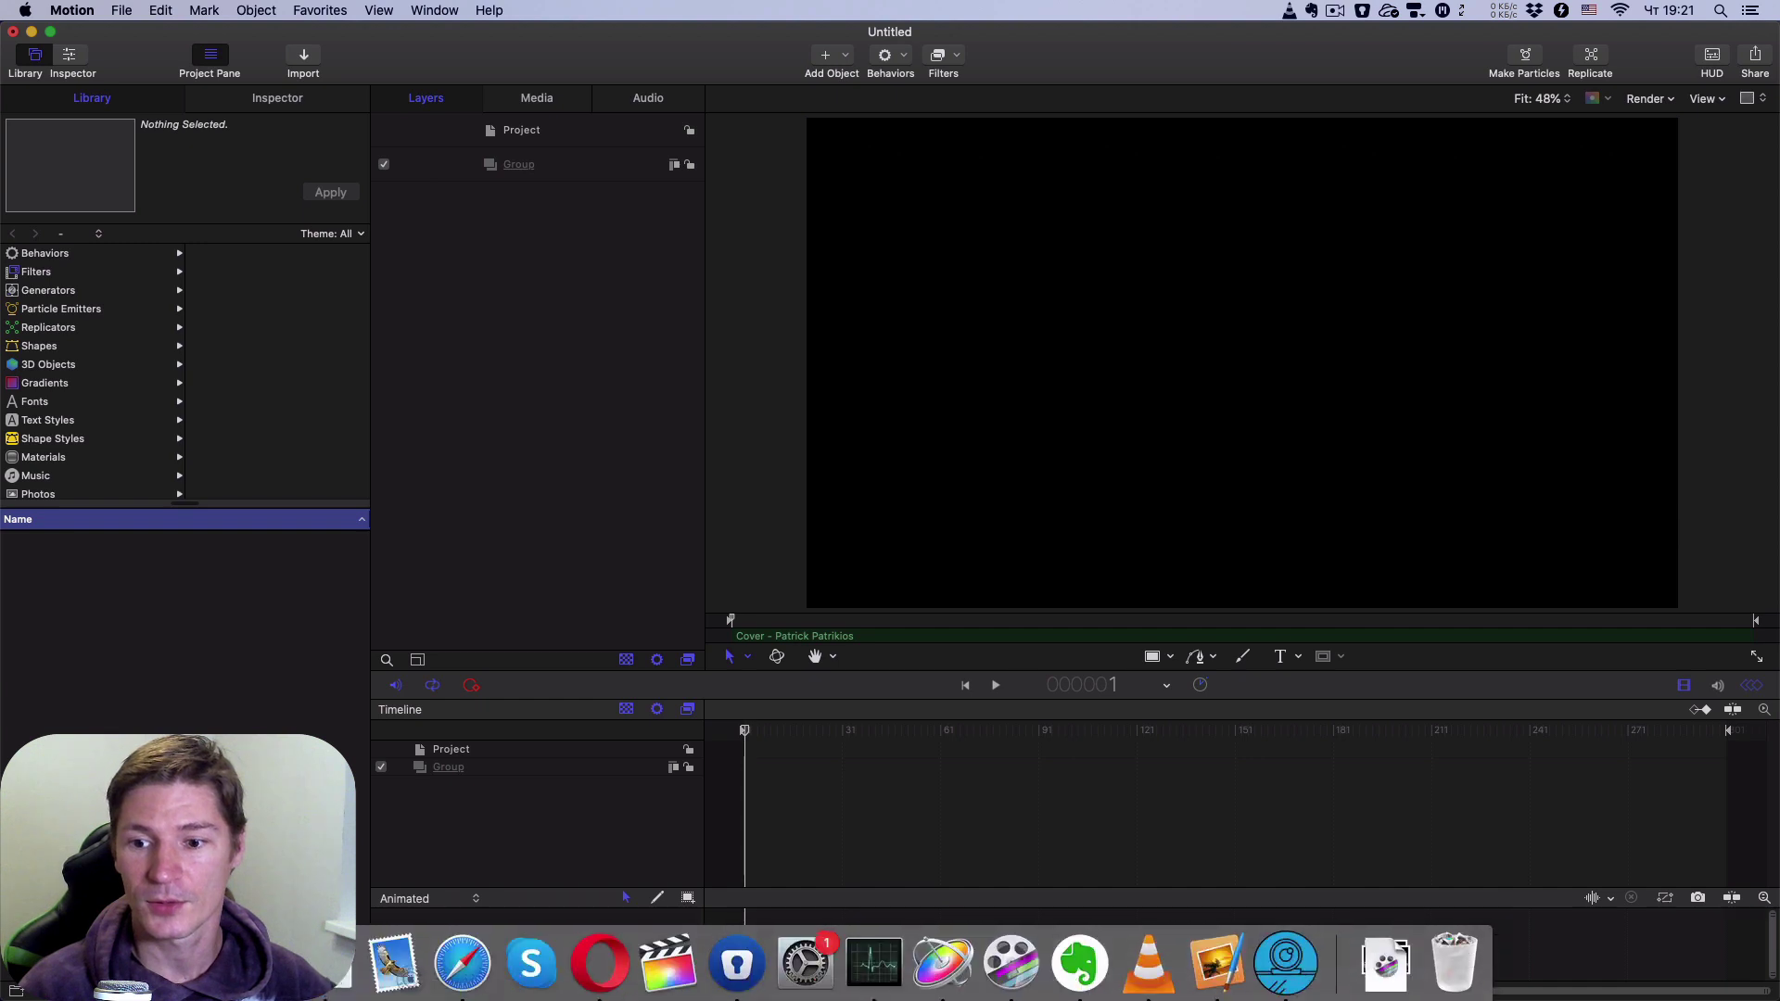
key(super+Tab)
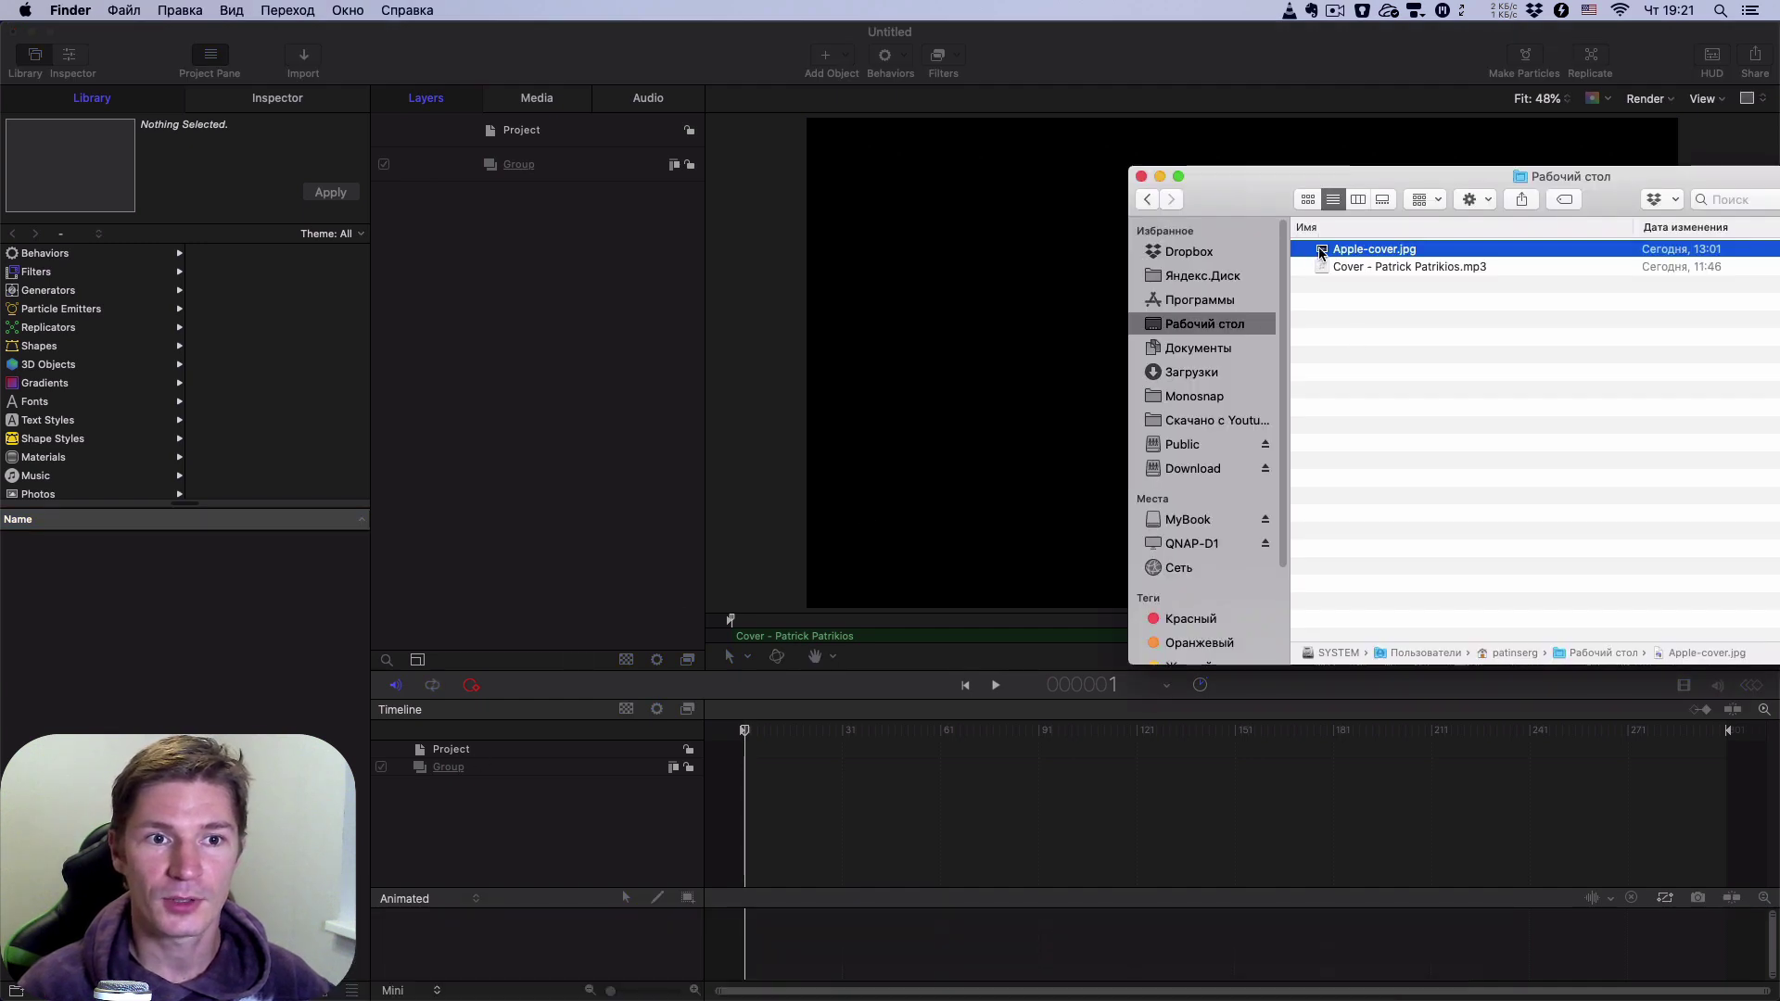
drag(1322, 251, 577, 333)
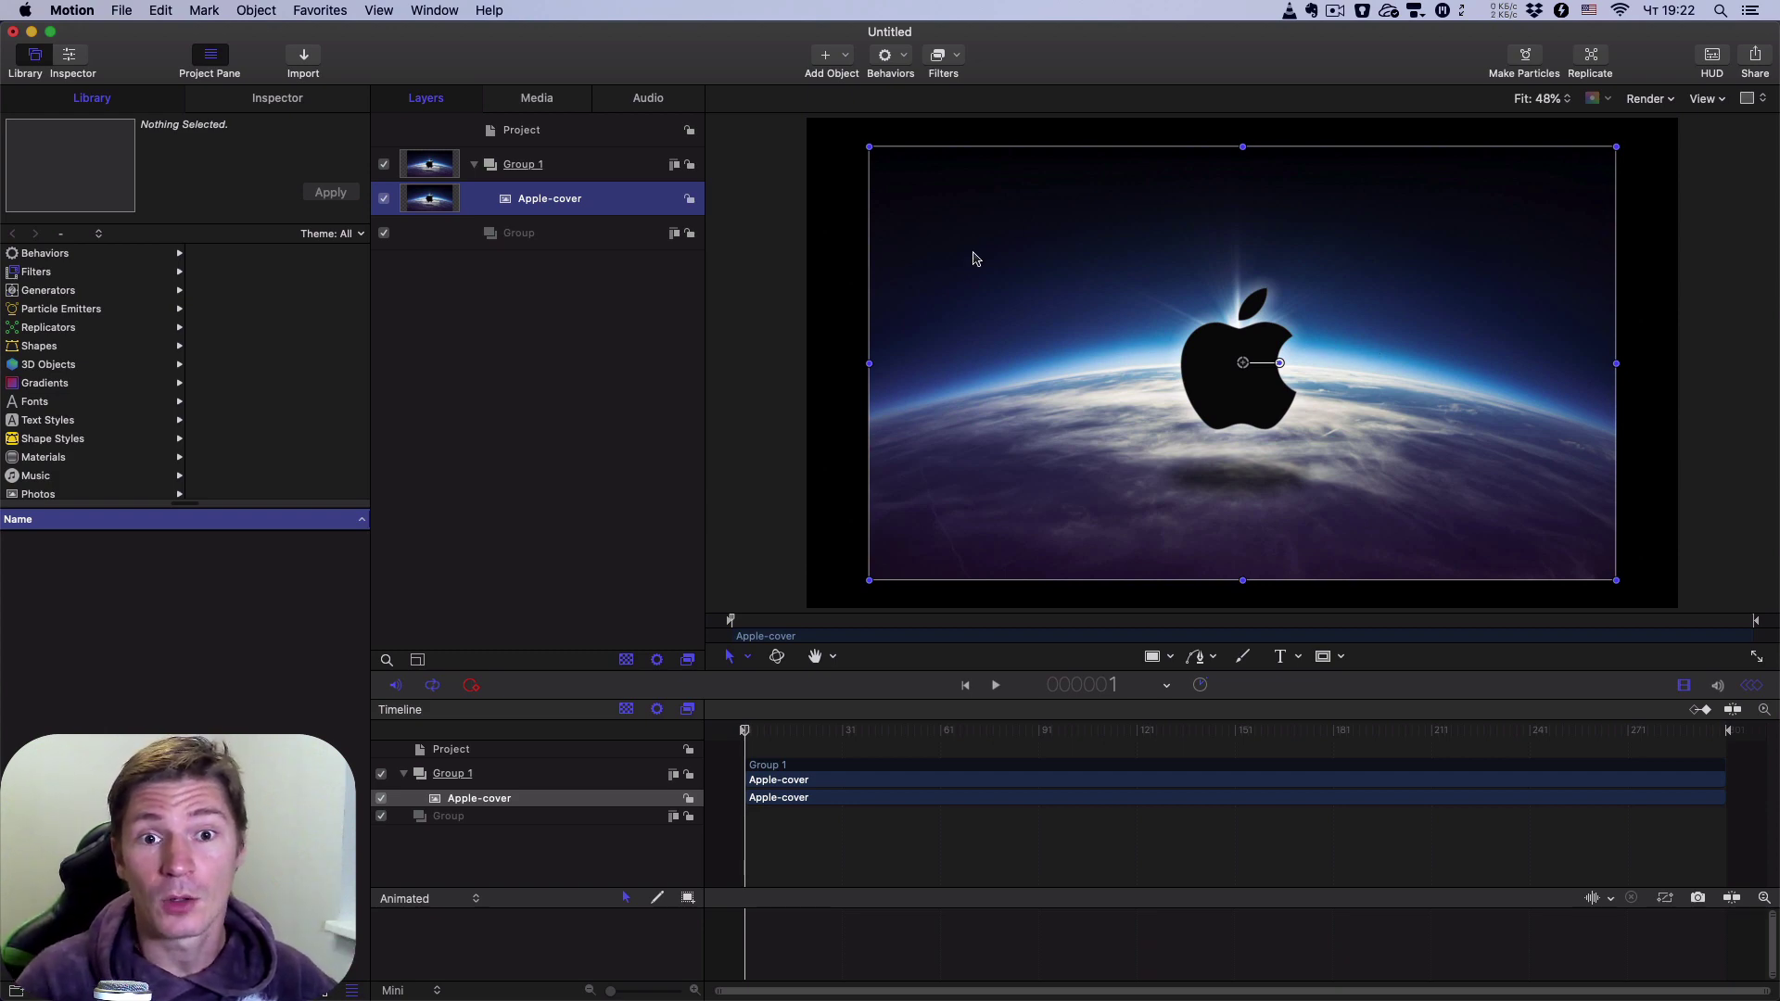
- Scale the Apple-cover image to 131 % so that it fills the whole frame
click(301, 100)
click(37, 241)
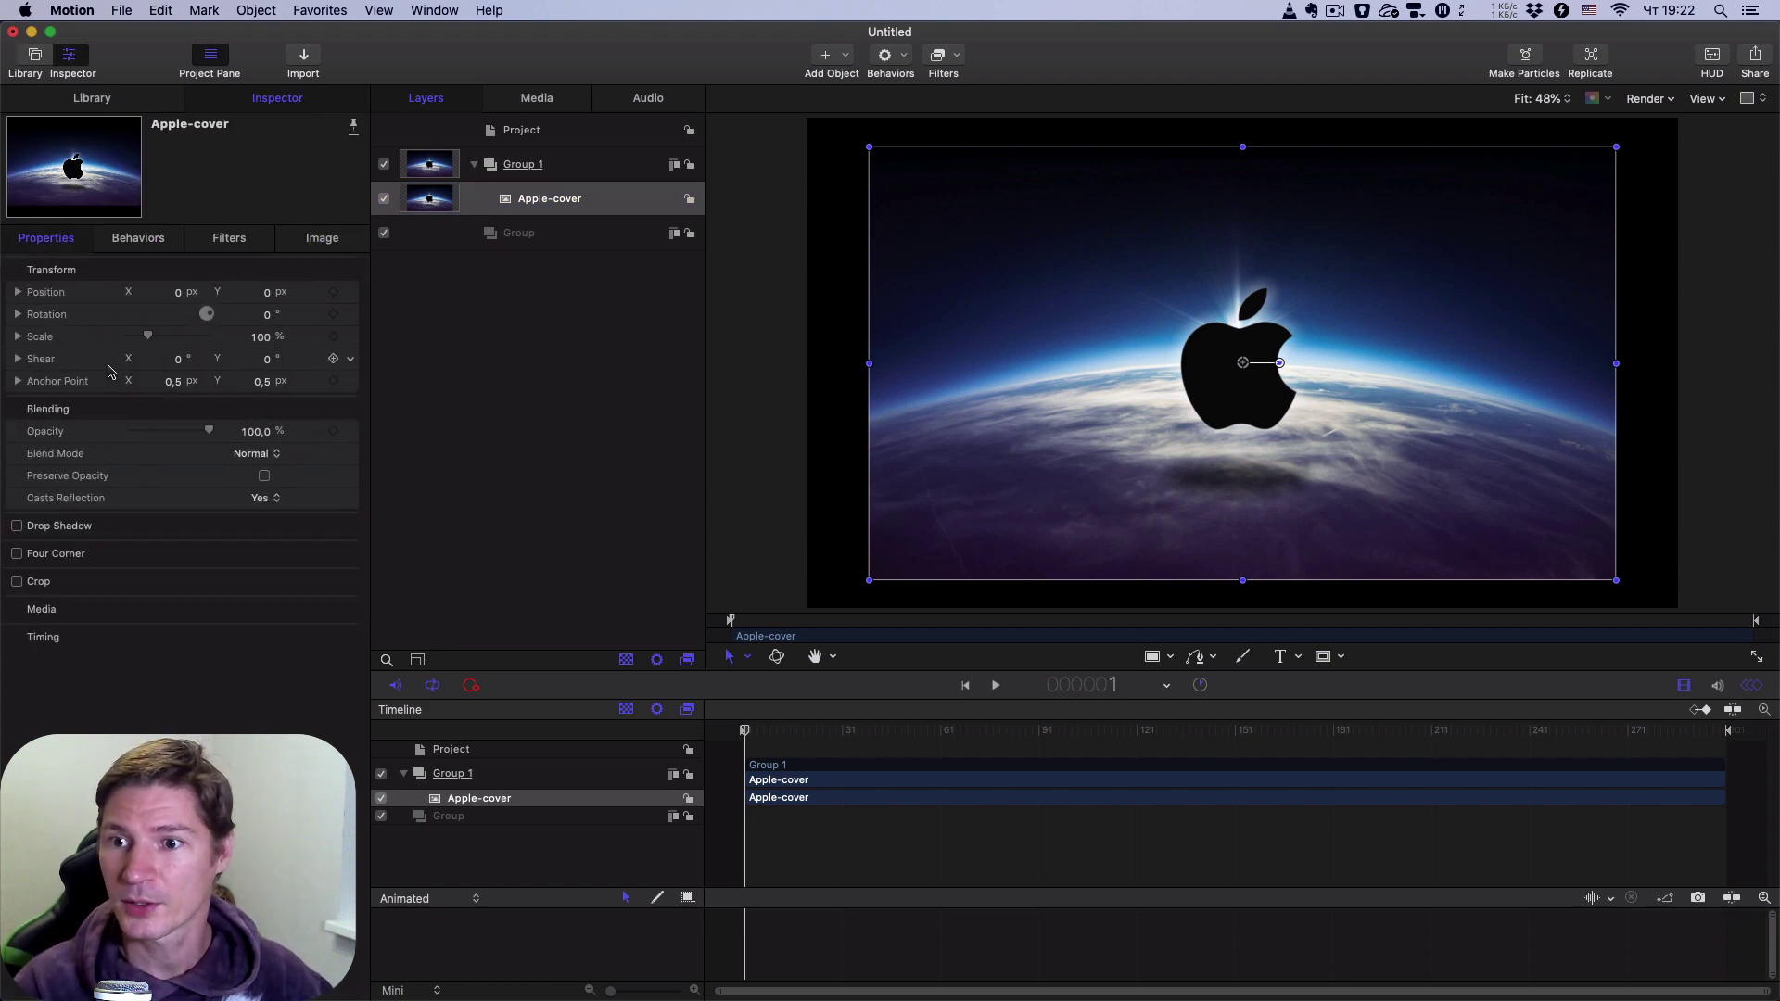
drag(149, 339, 157, 340)
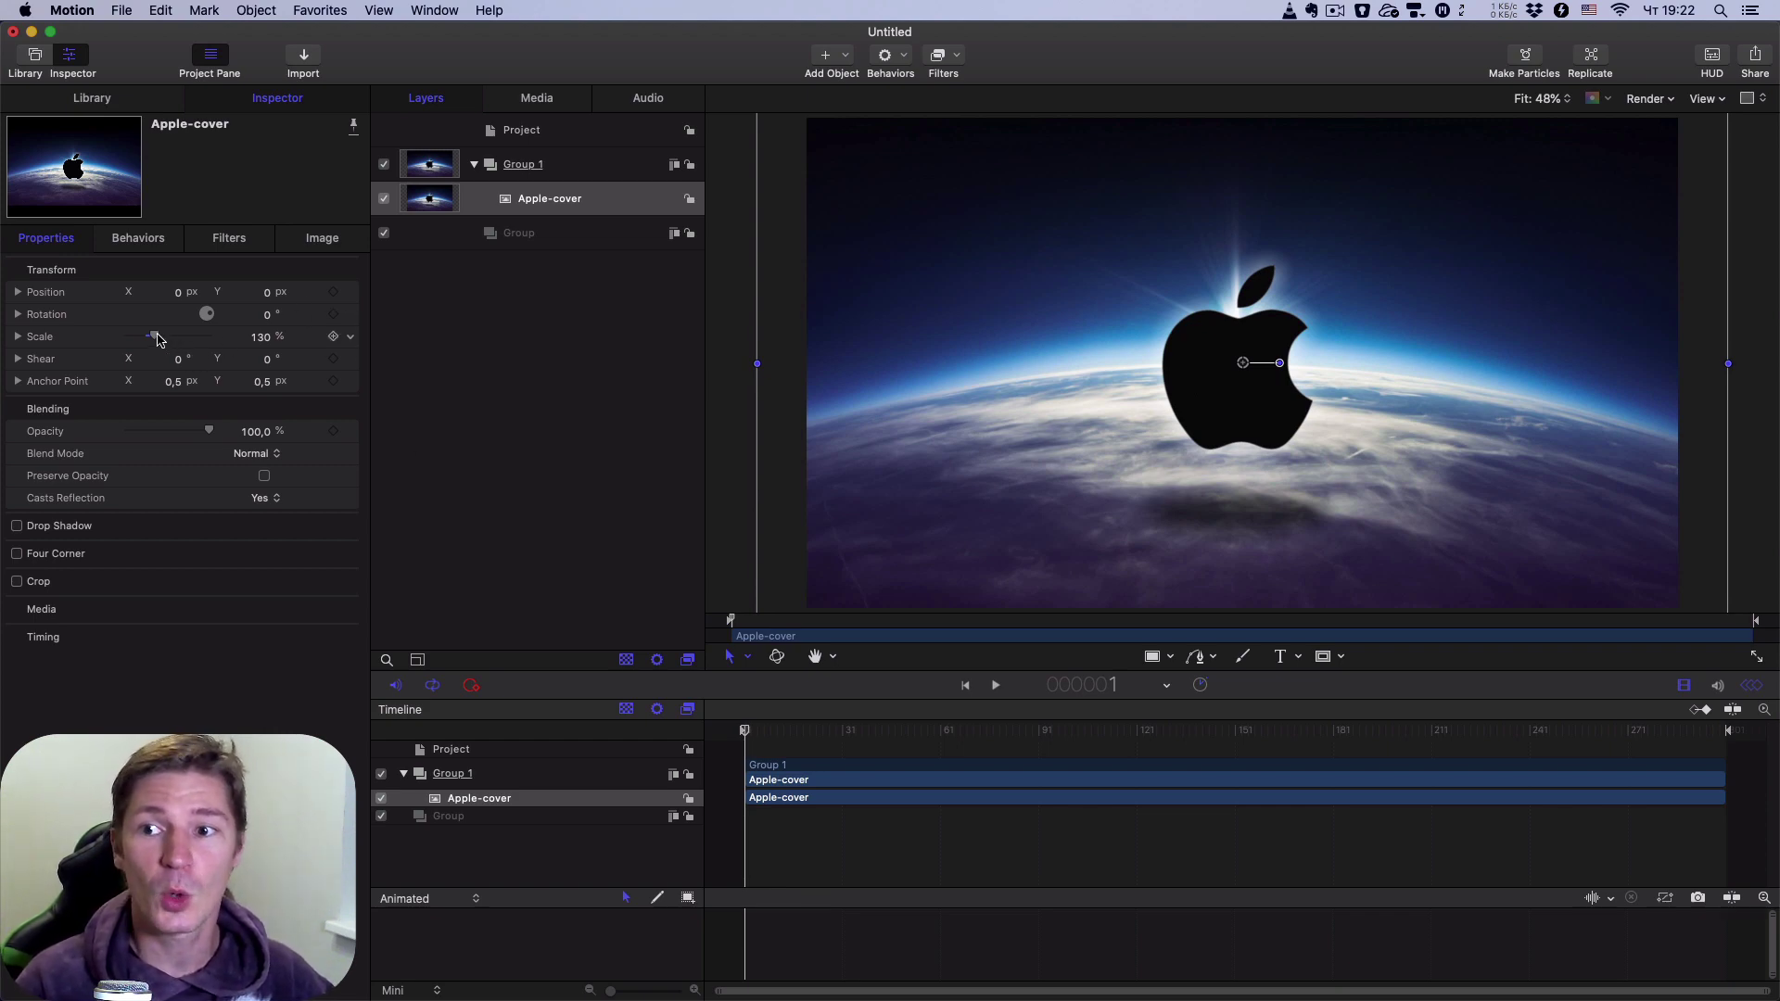
drag(157, 337, 154, 347)
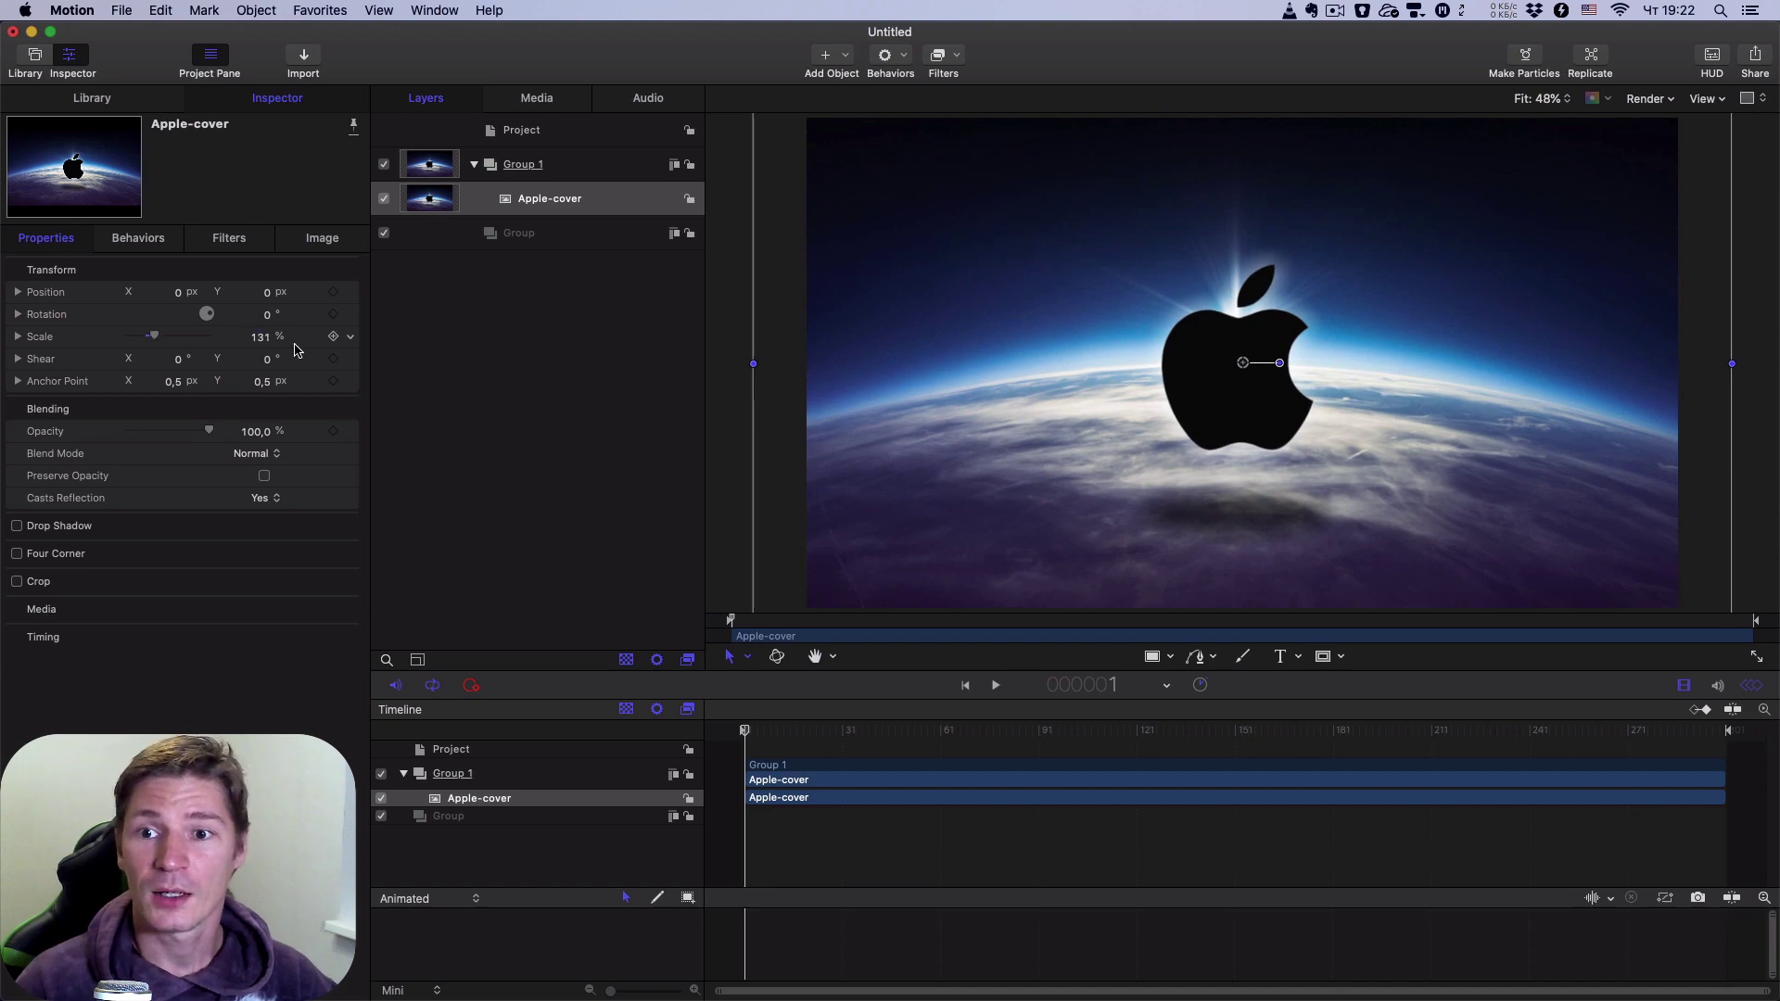
- Add an Audio parameter behavior to the Apple-cover layer's Scale, with Cover - Patrick Patrikios as the source audio
click(352, 341)
mouse_move(427, 516)
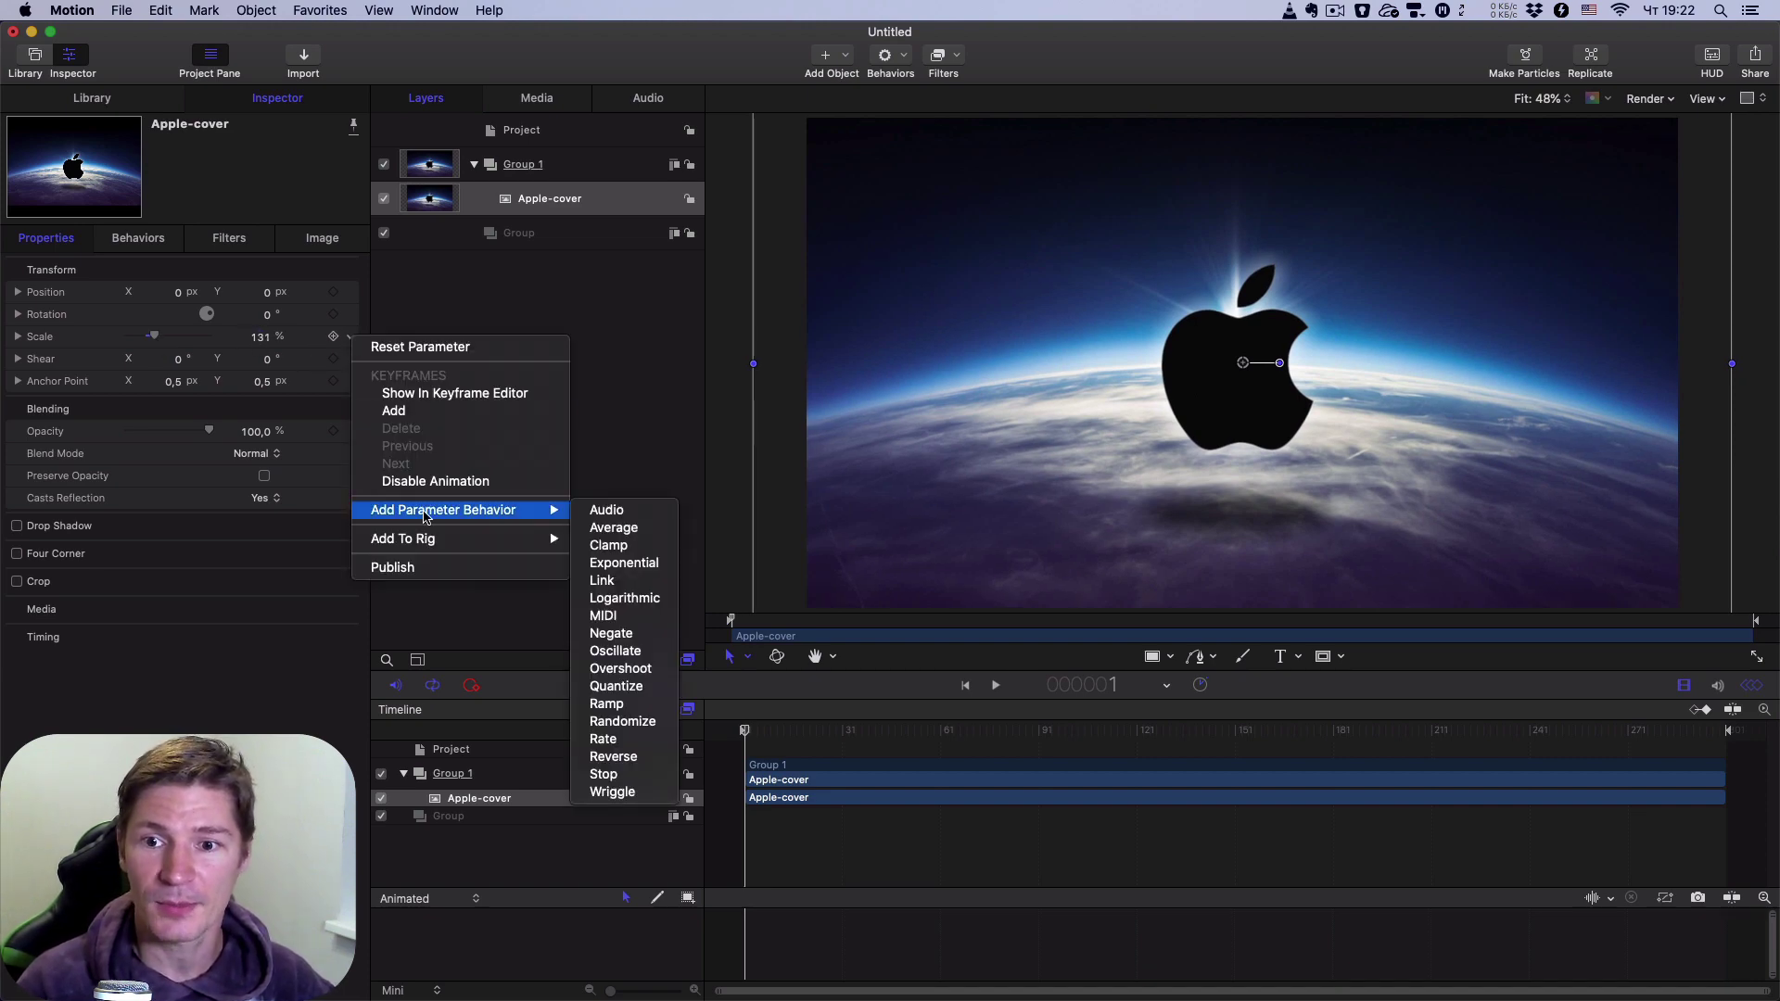
click(627, 516)
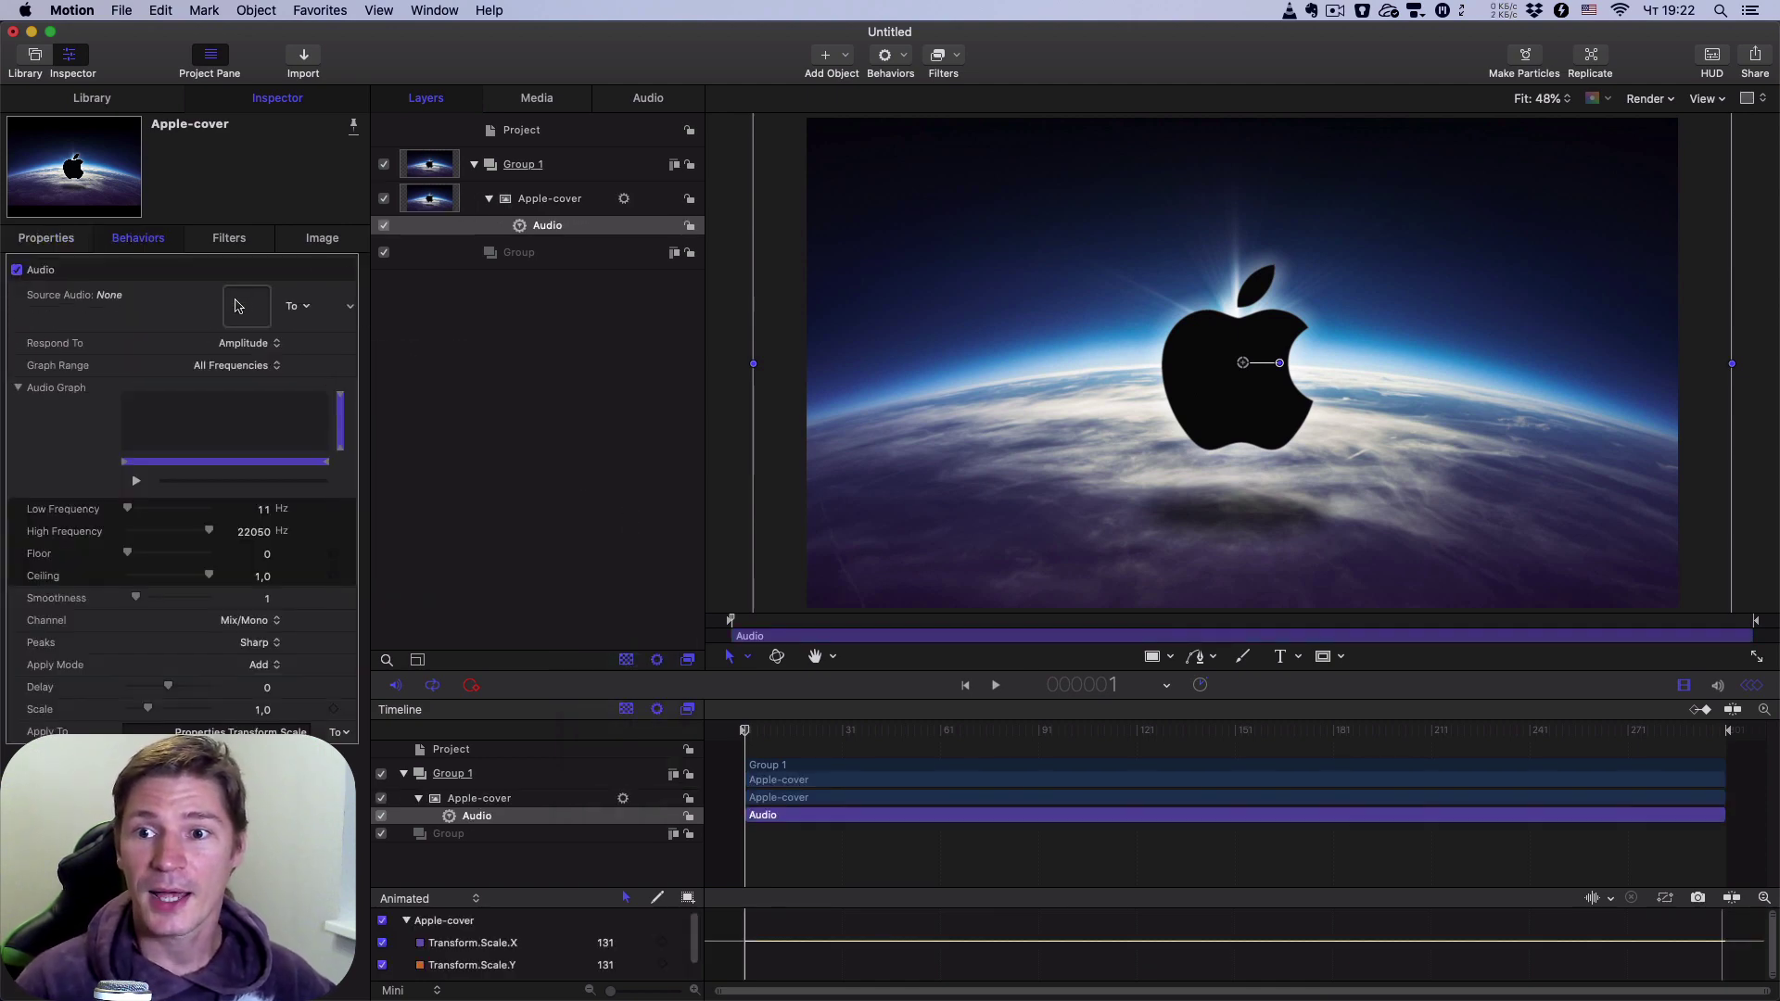
click(306, 306)
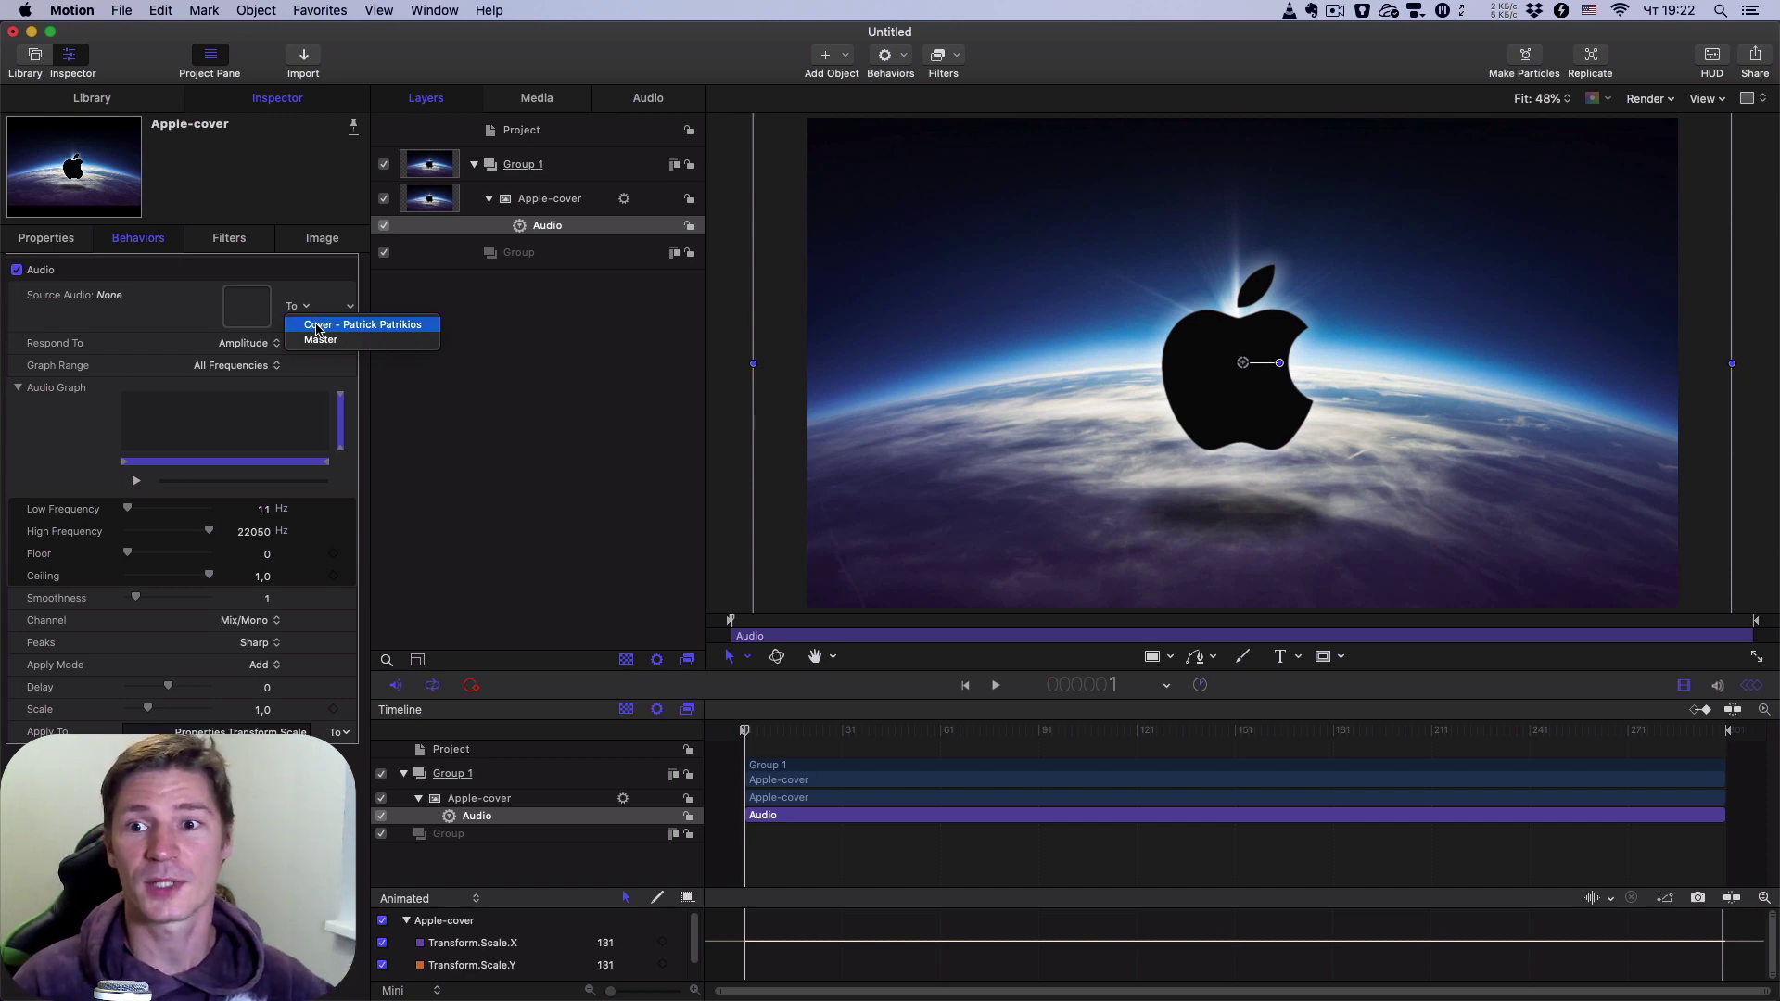
click(318, 325)
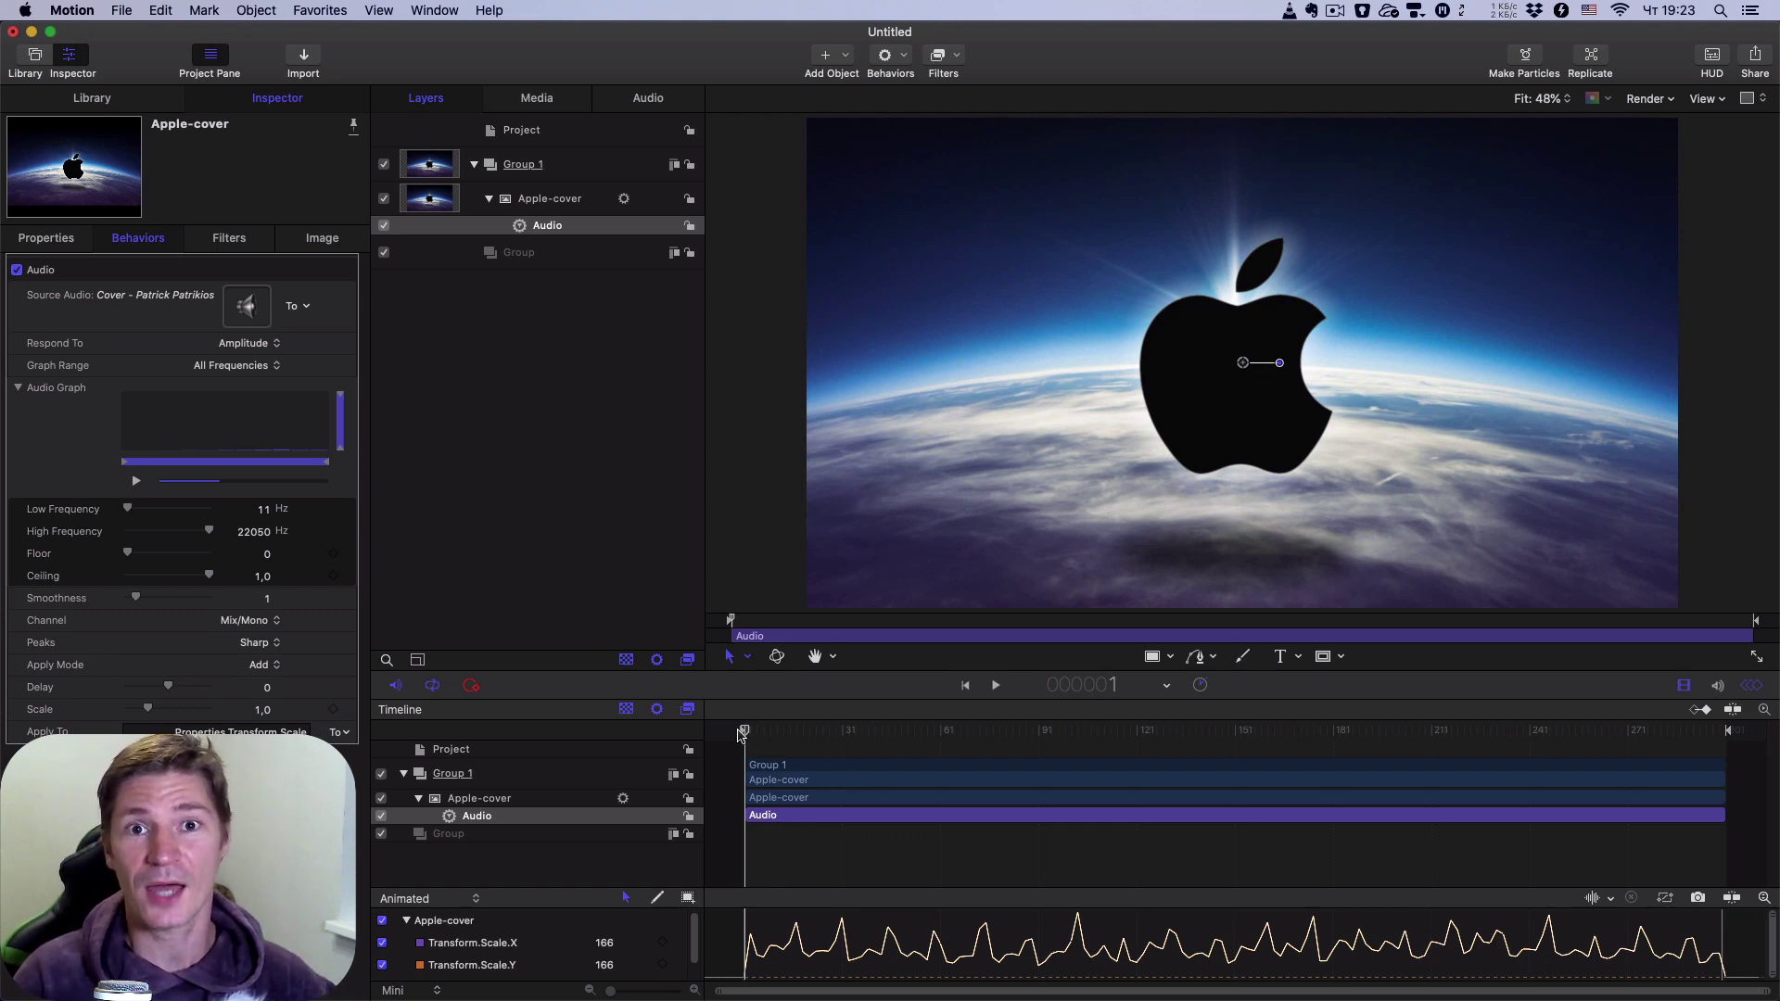
- Play back the audio-driven scale animation and return the playhead to the start
key(space)
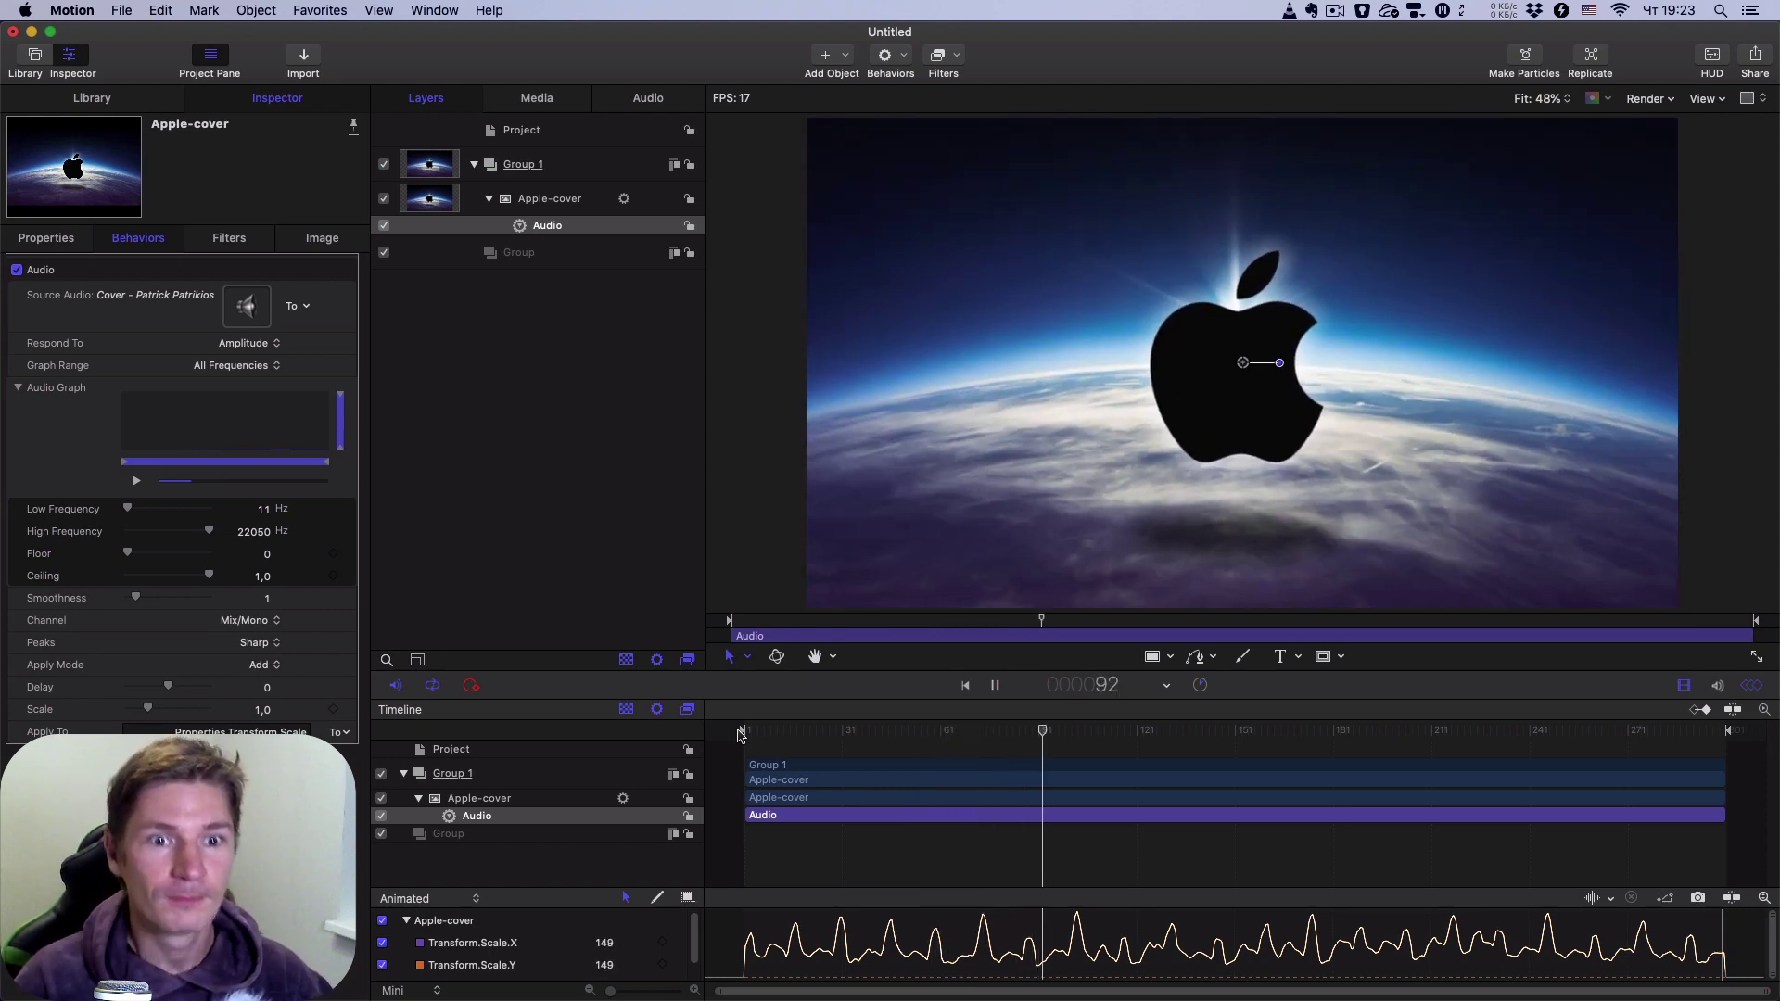
key(space)
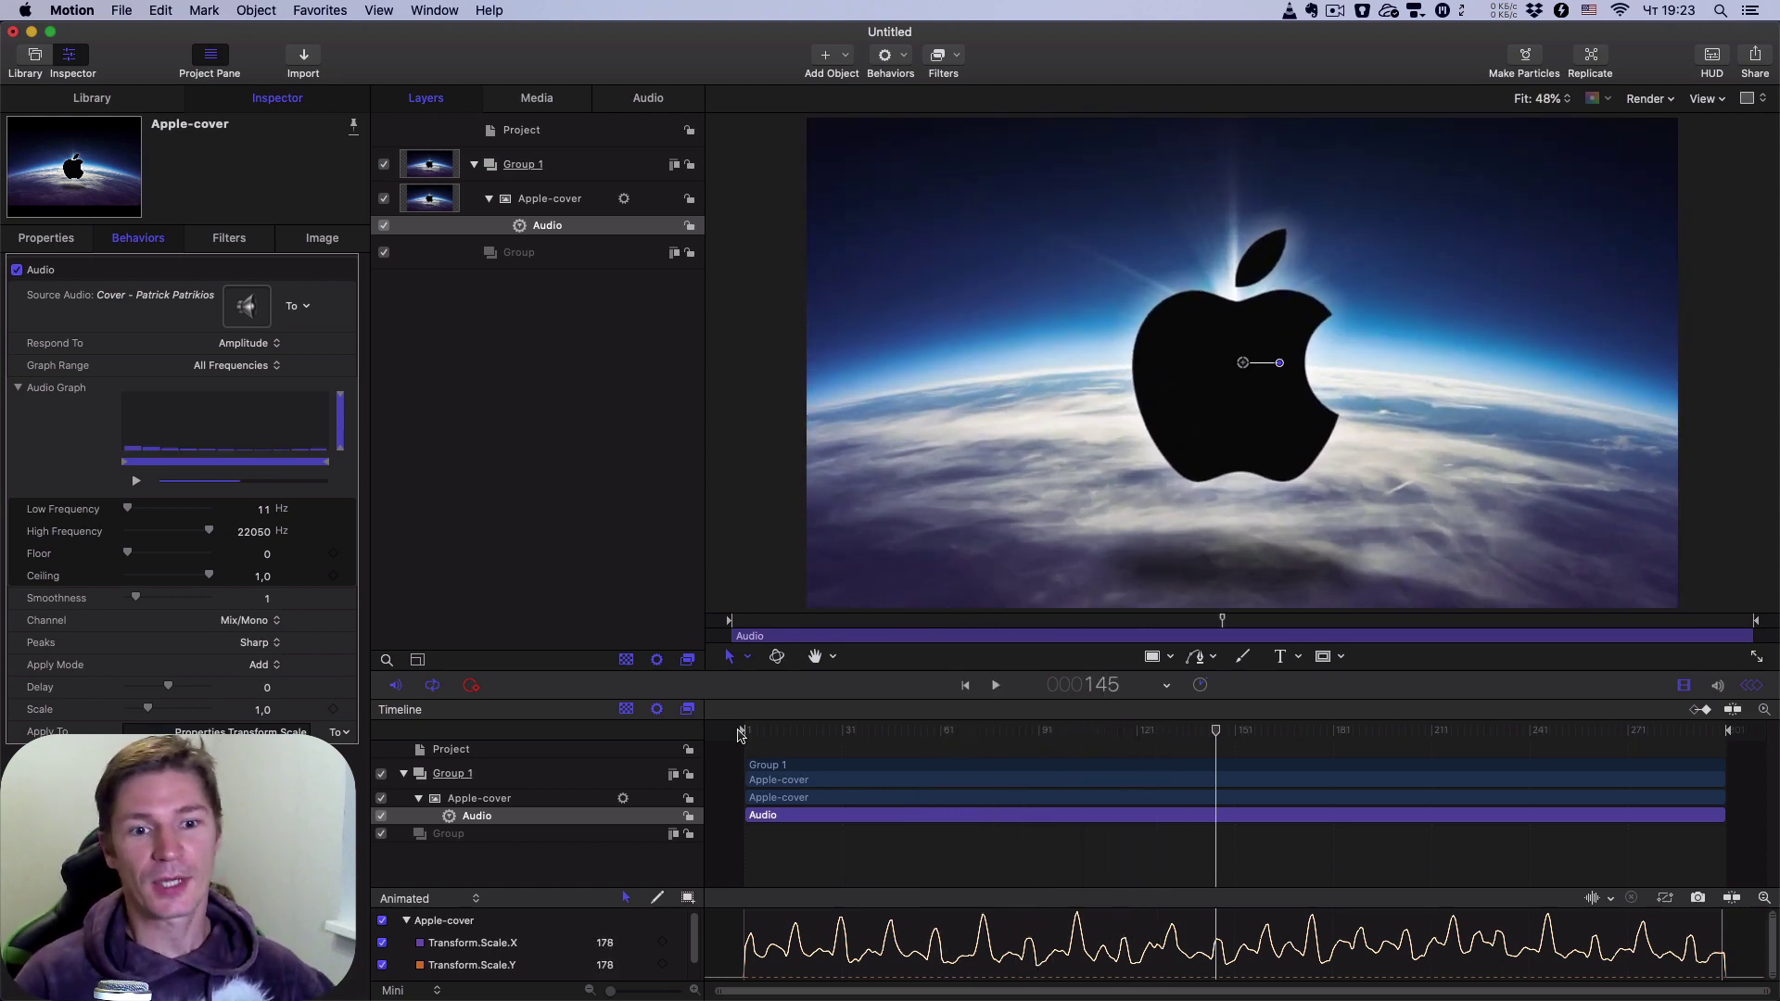
drag(1220, 732, 724, 749)
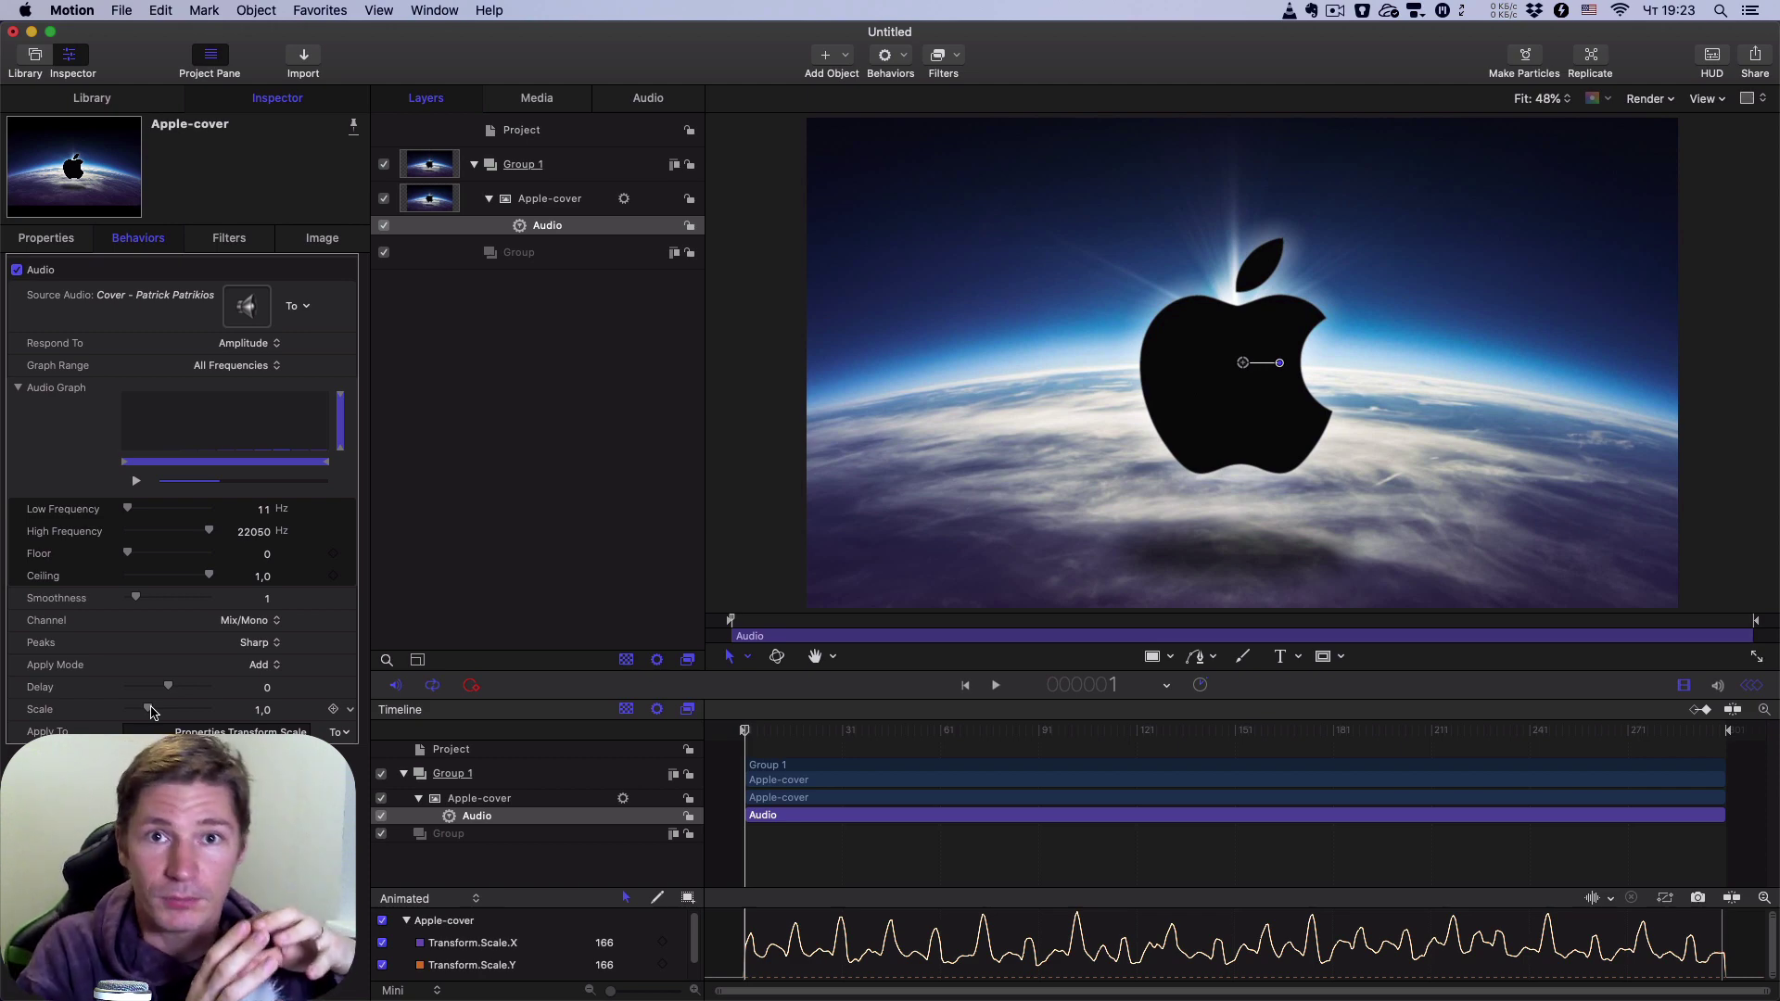
- Set the Audio behavior's Scale to 1,55 and play the animation from the start to check the pulsing
drag(151, 711, 159, 711)
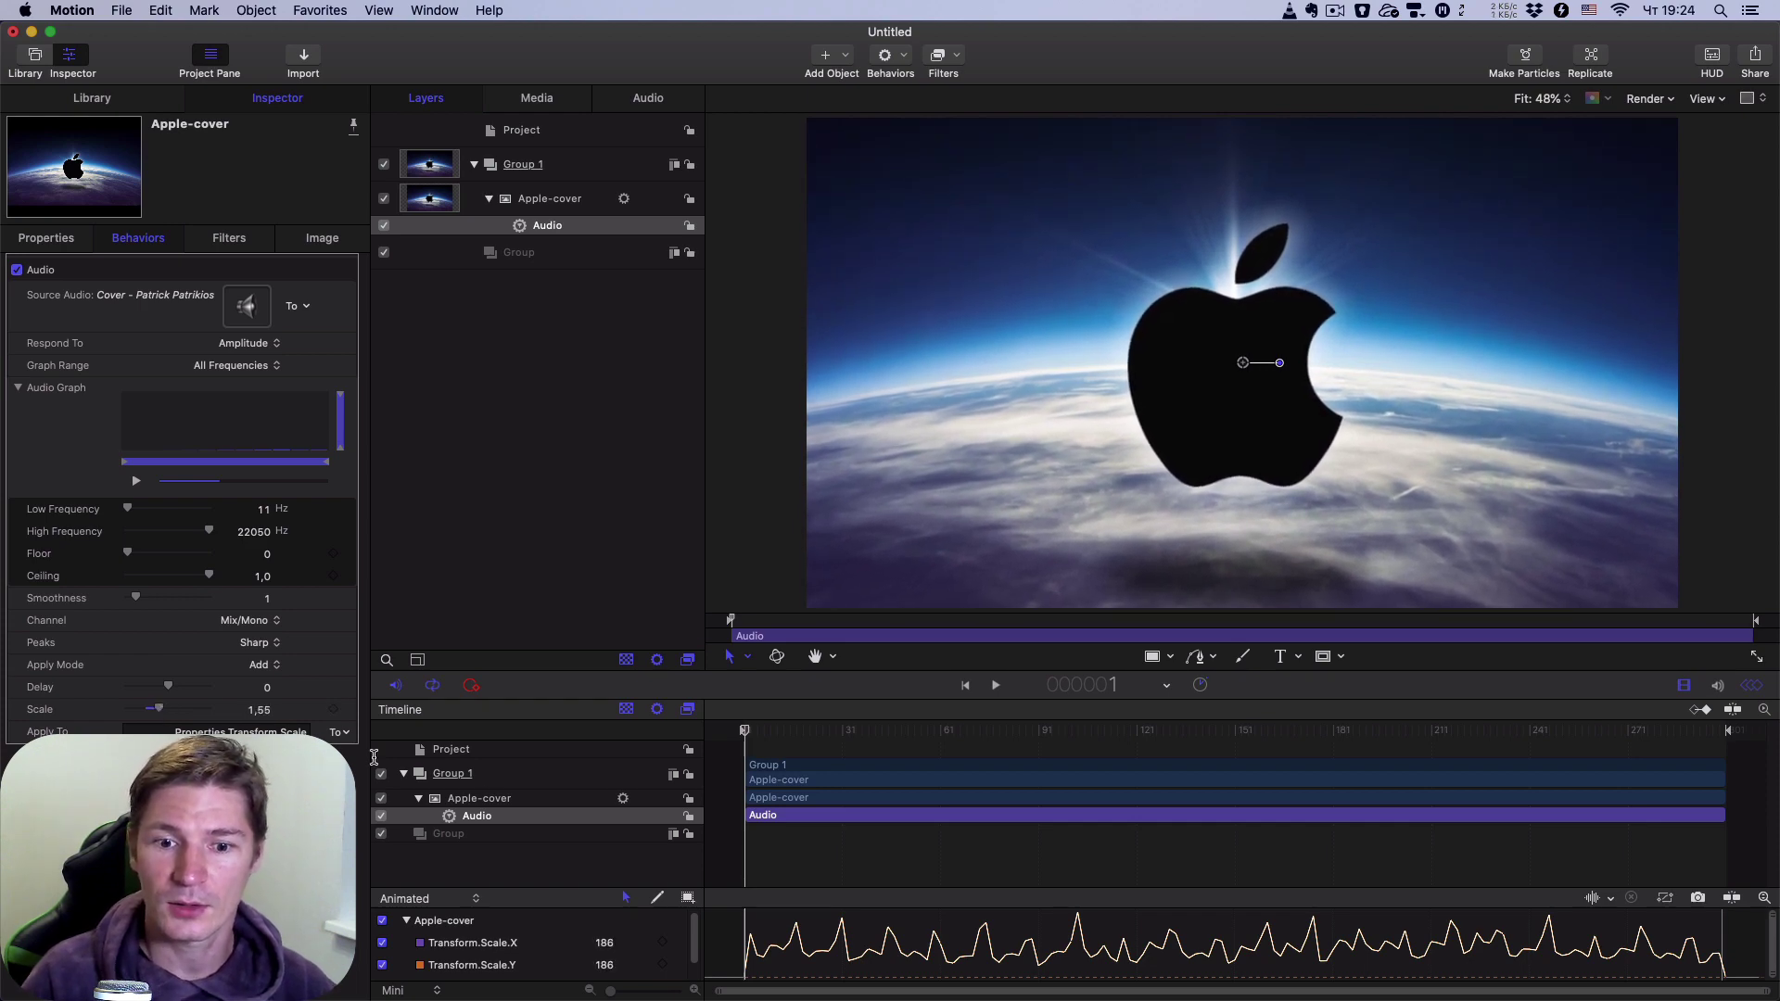
click(748, 733)
key(space)
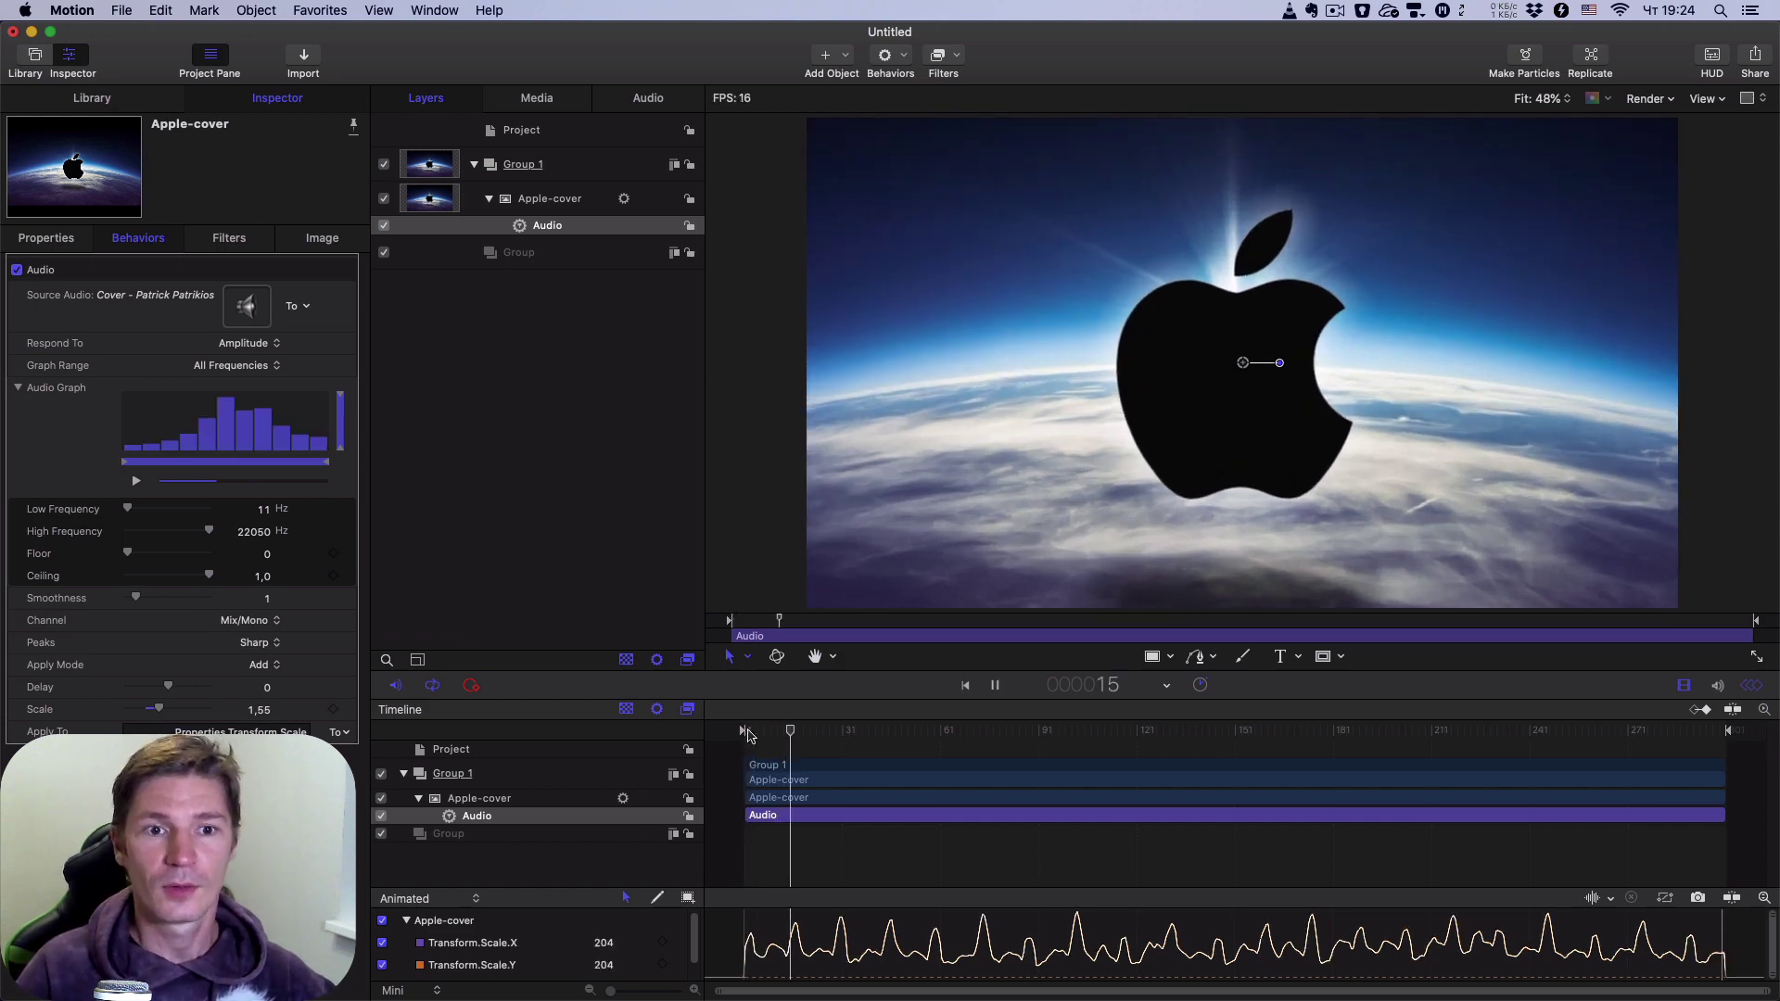
key(space)
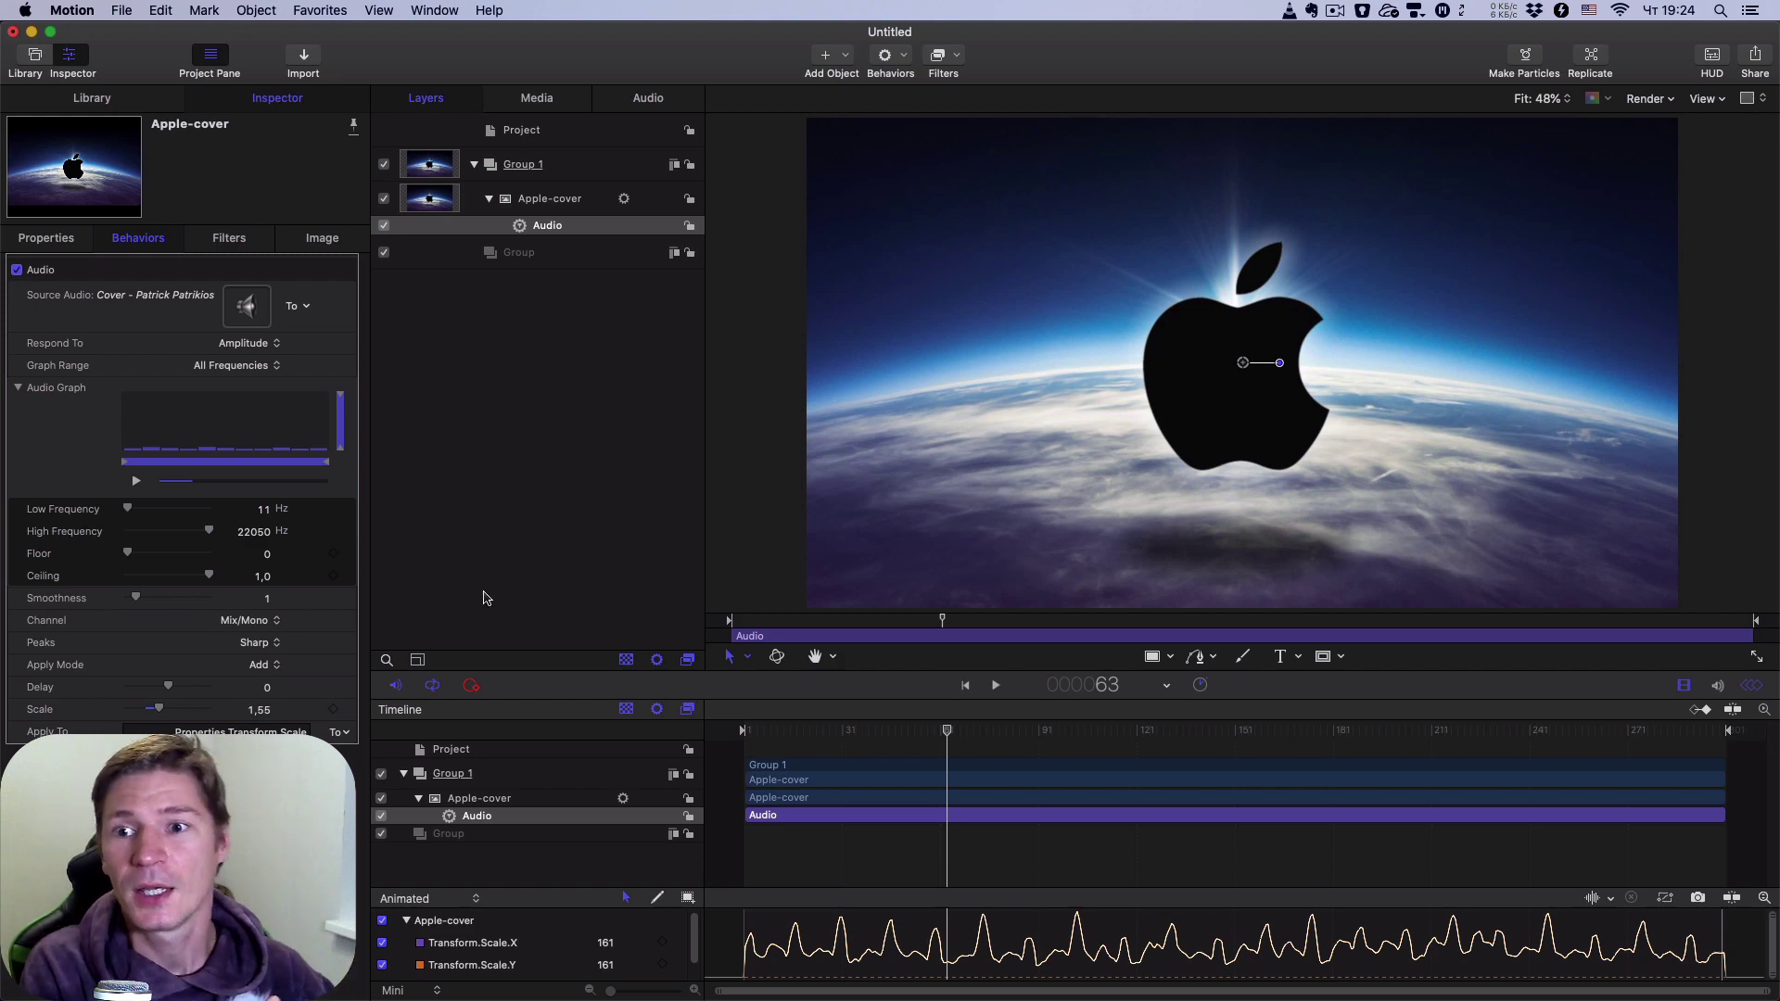
- Limit the Audio behavior's graph range to Bass frequencies
click(276, 368)
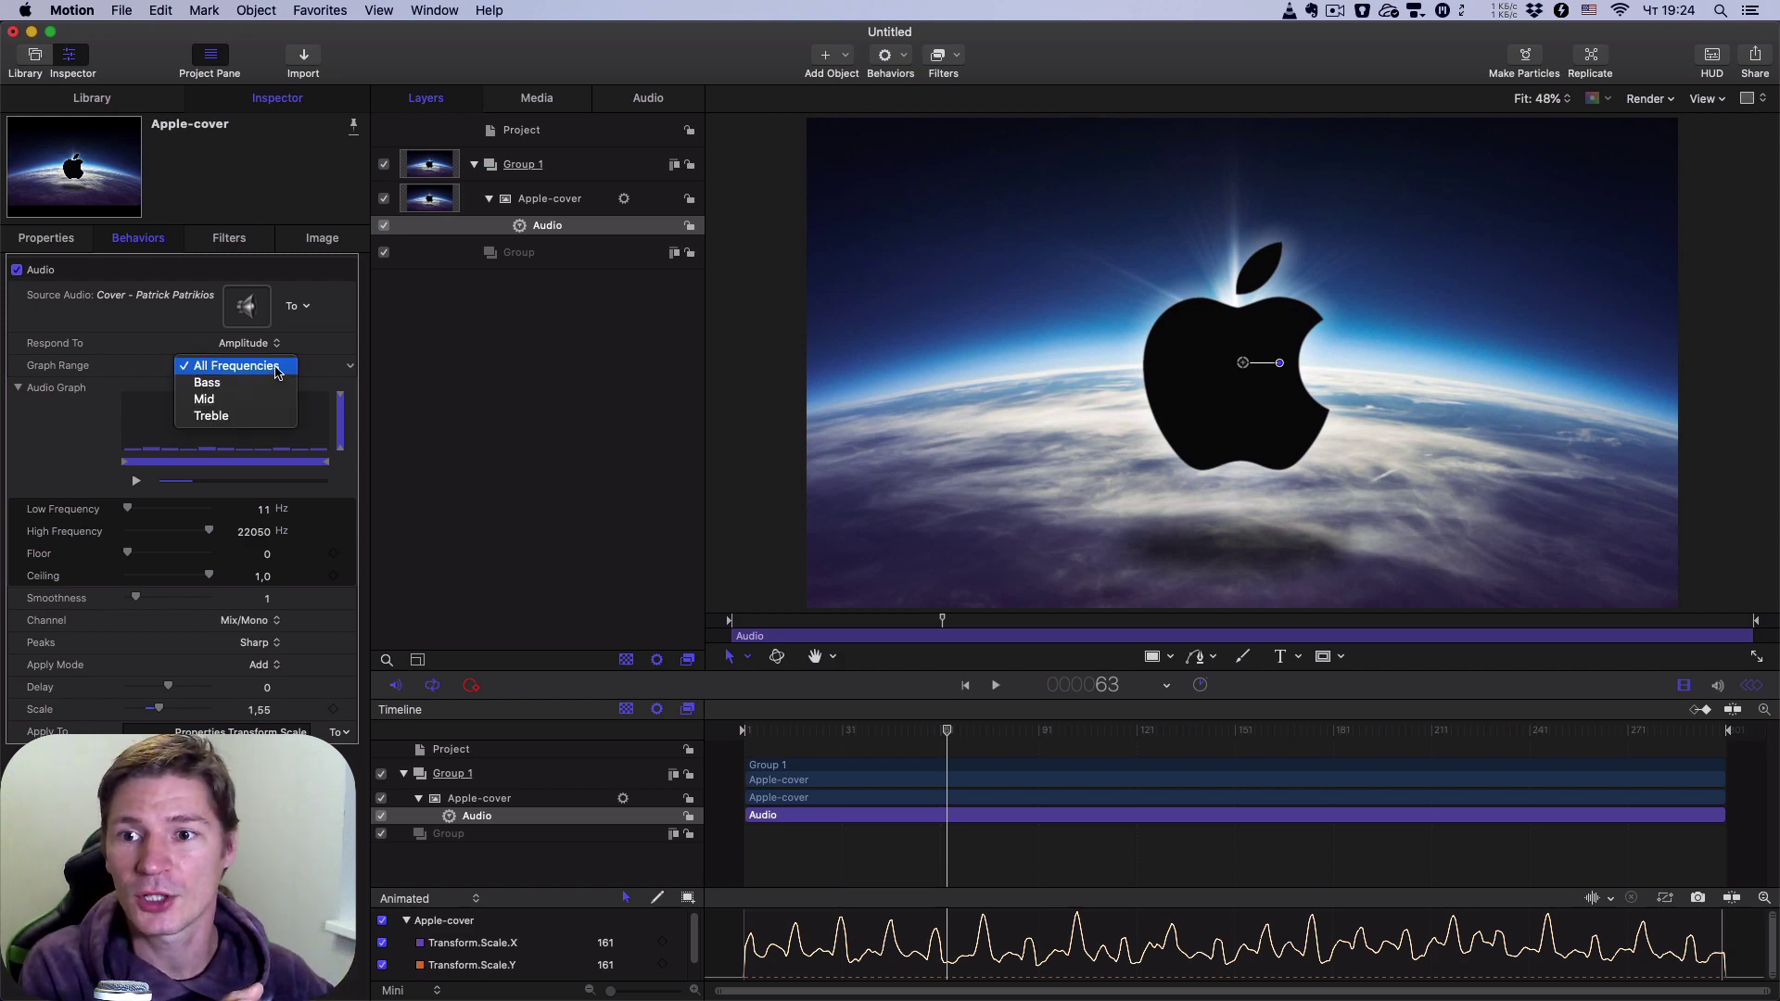
click(225, 384)
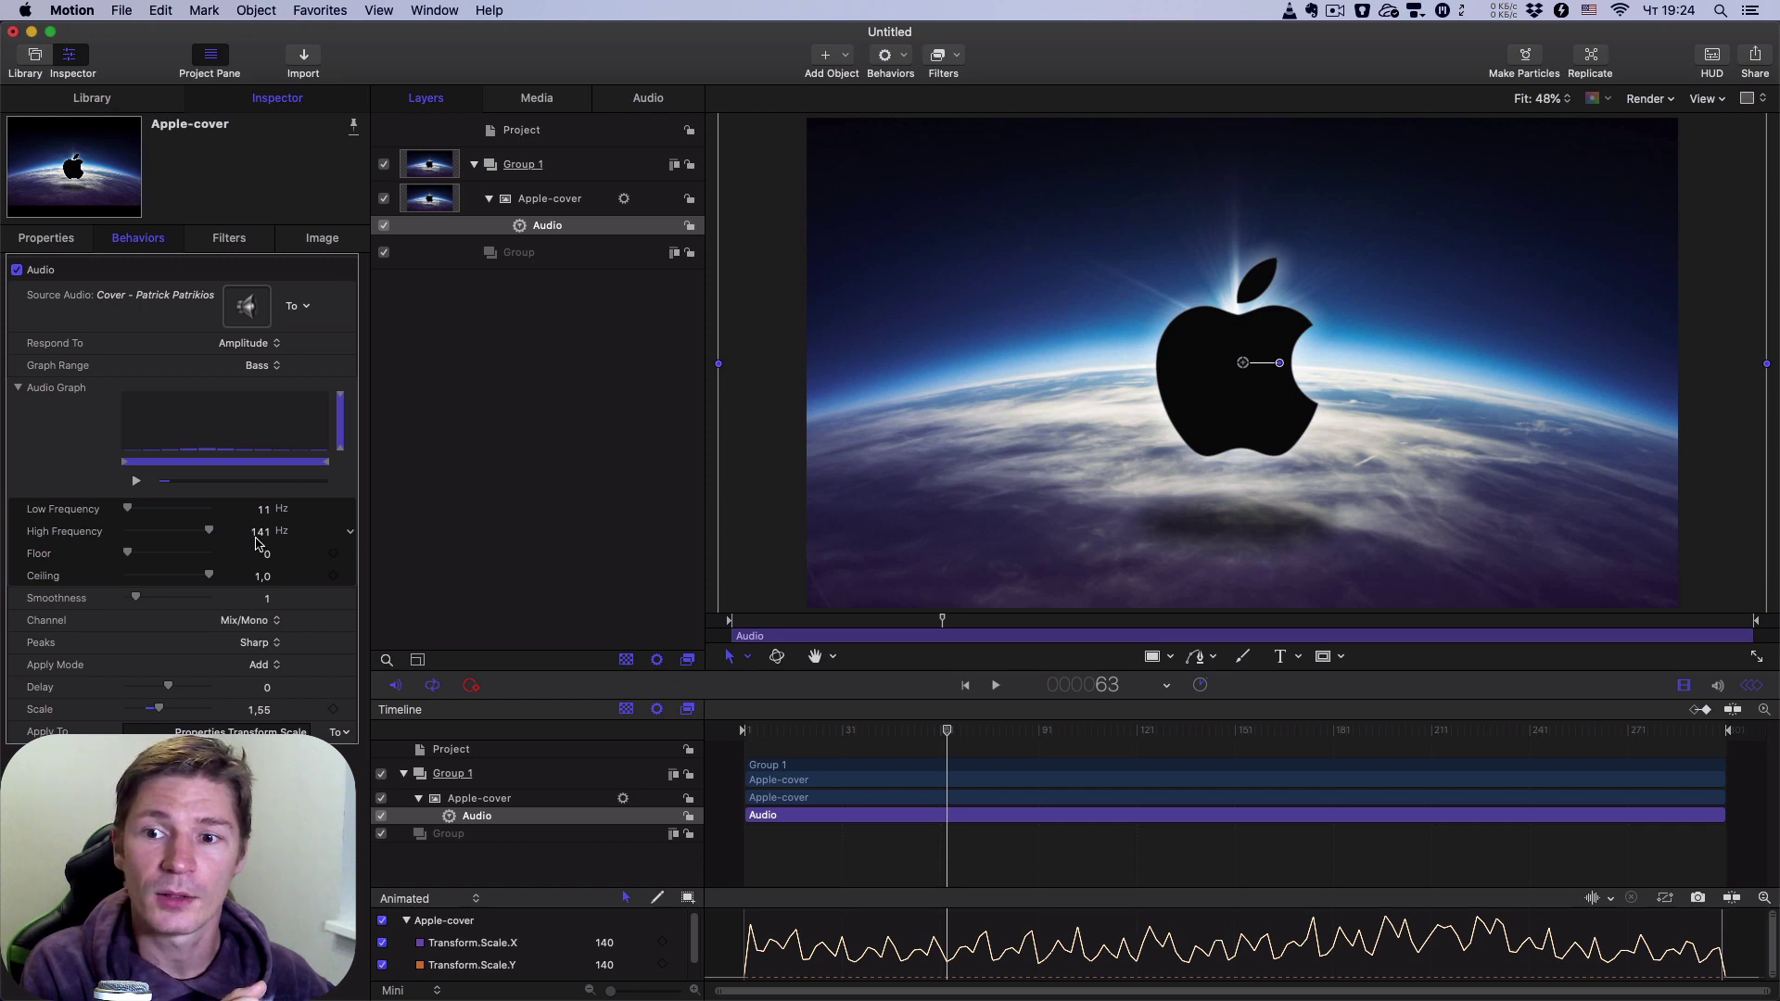
- Try the Mid and Treble graph ranges on the Audio behavior and set it back to All Frequencies
click(274, 368)
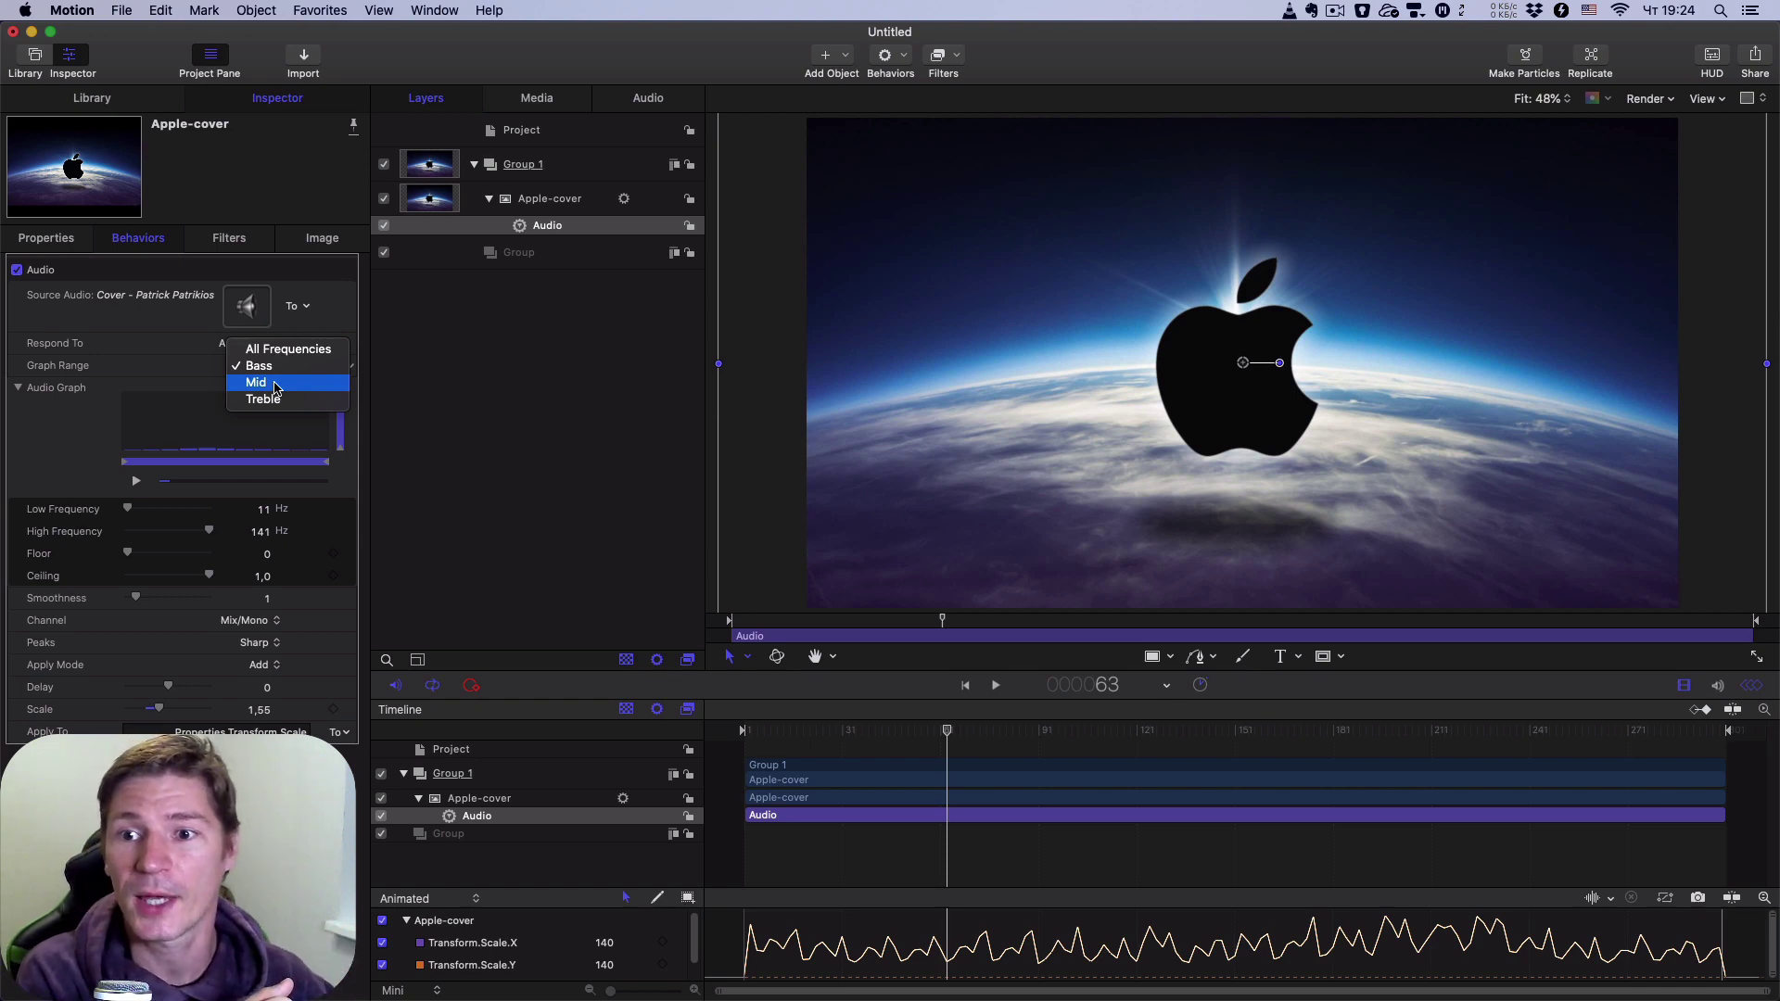
click(275, 384)
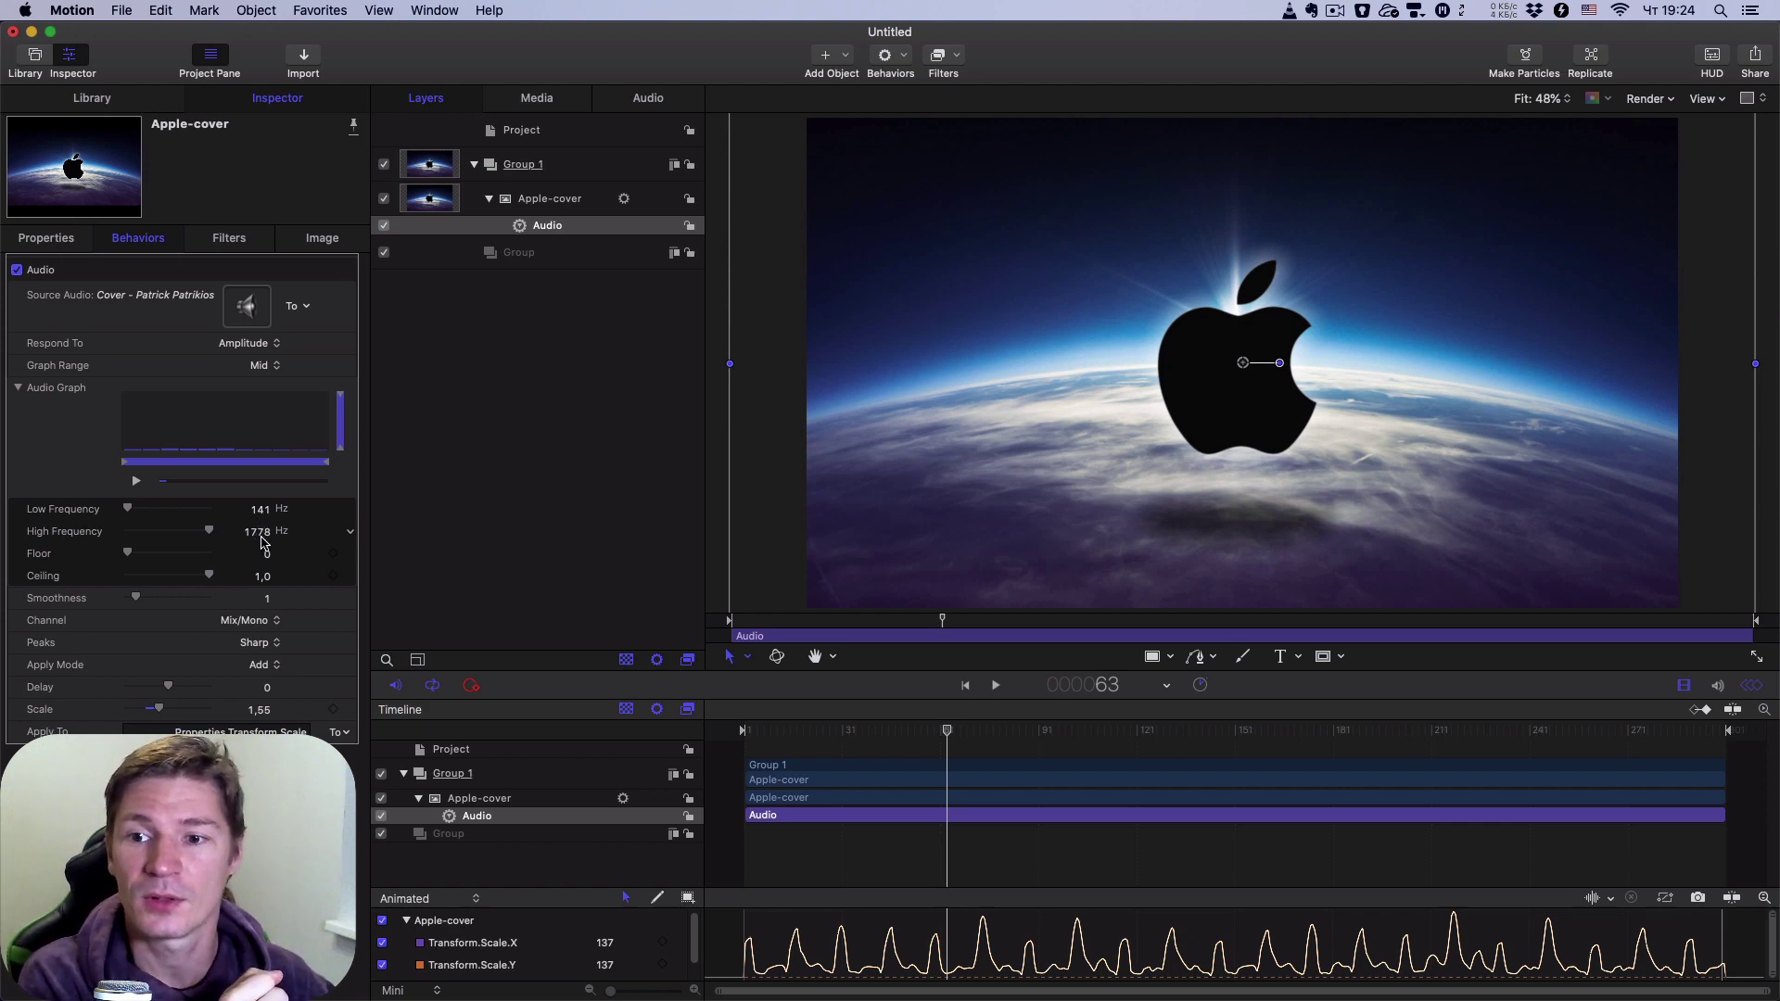
click(277, 367)
click(280, 384)
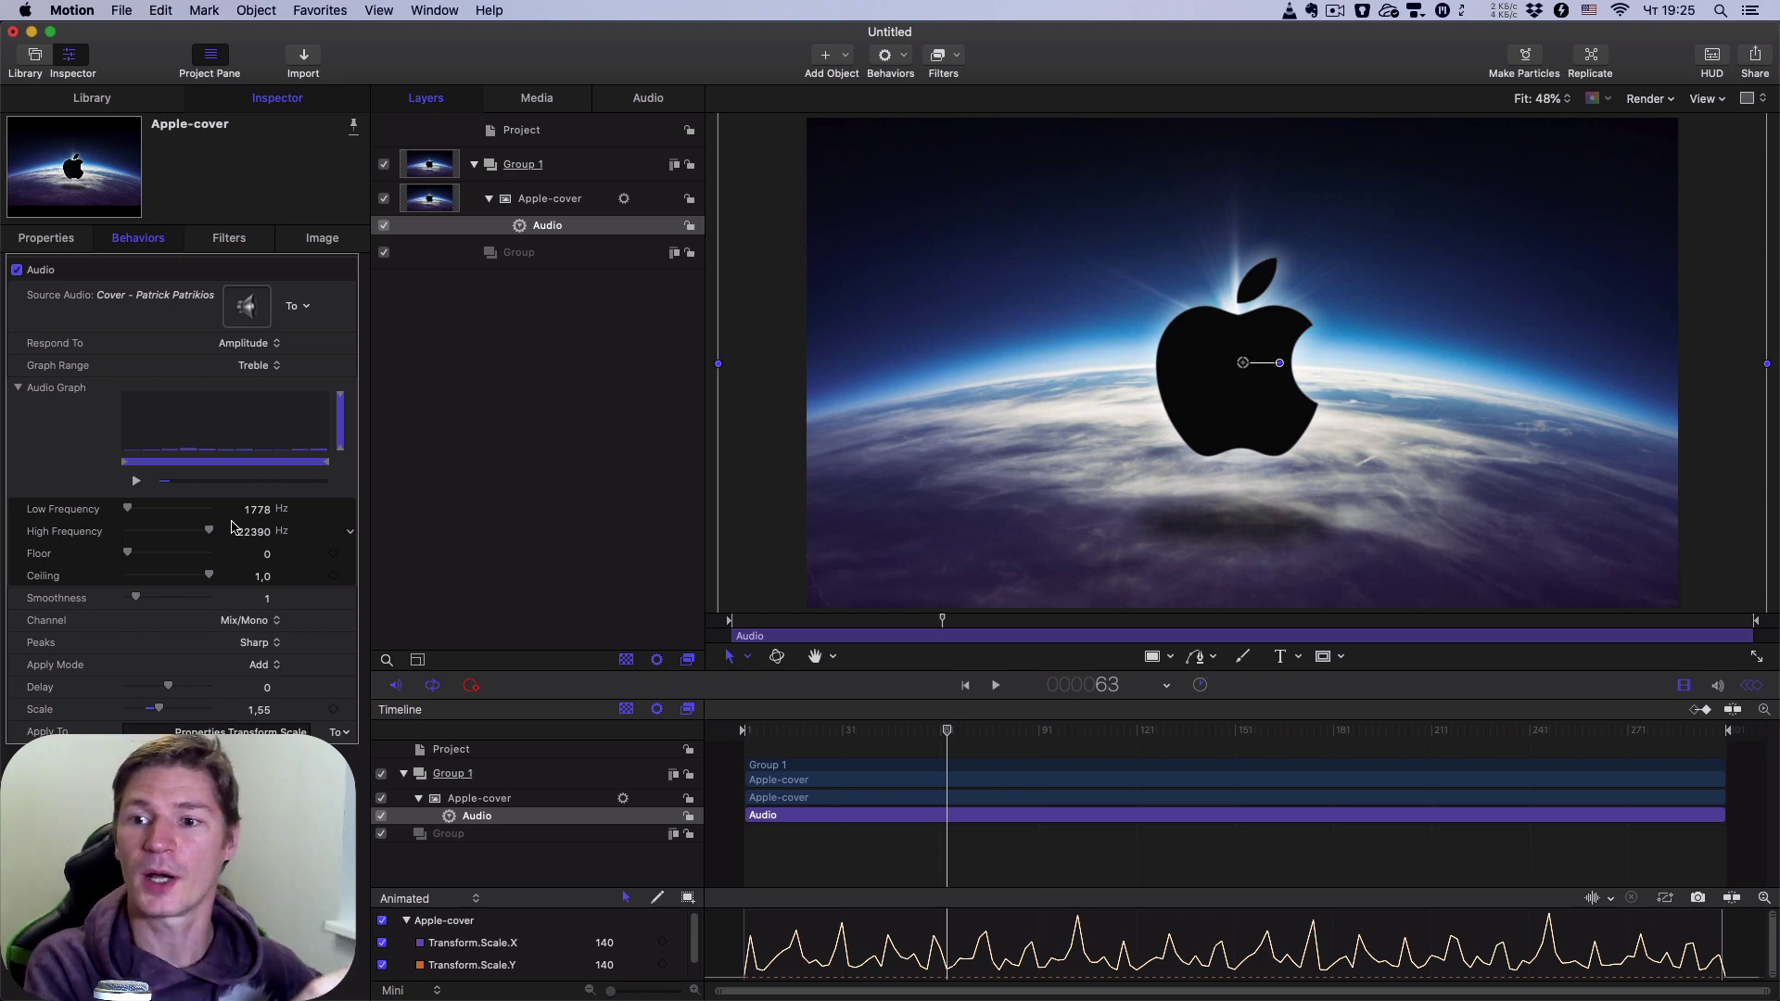
click(258, 365)
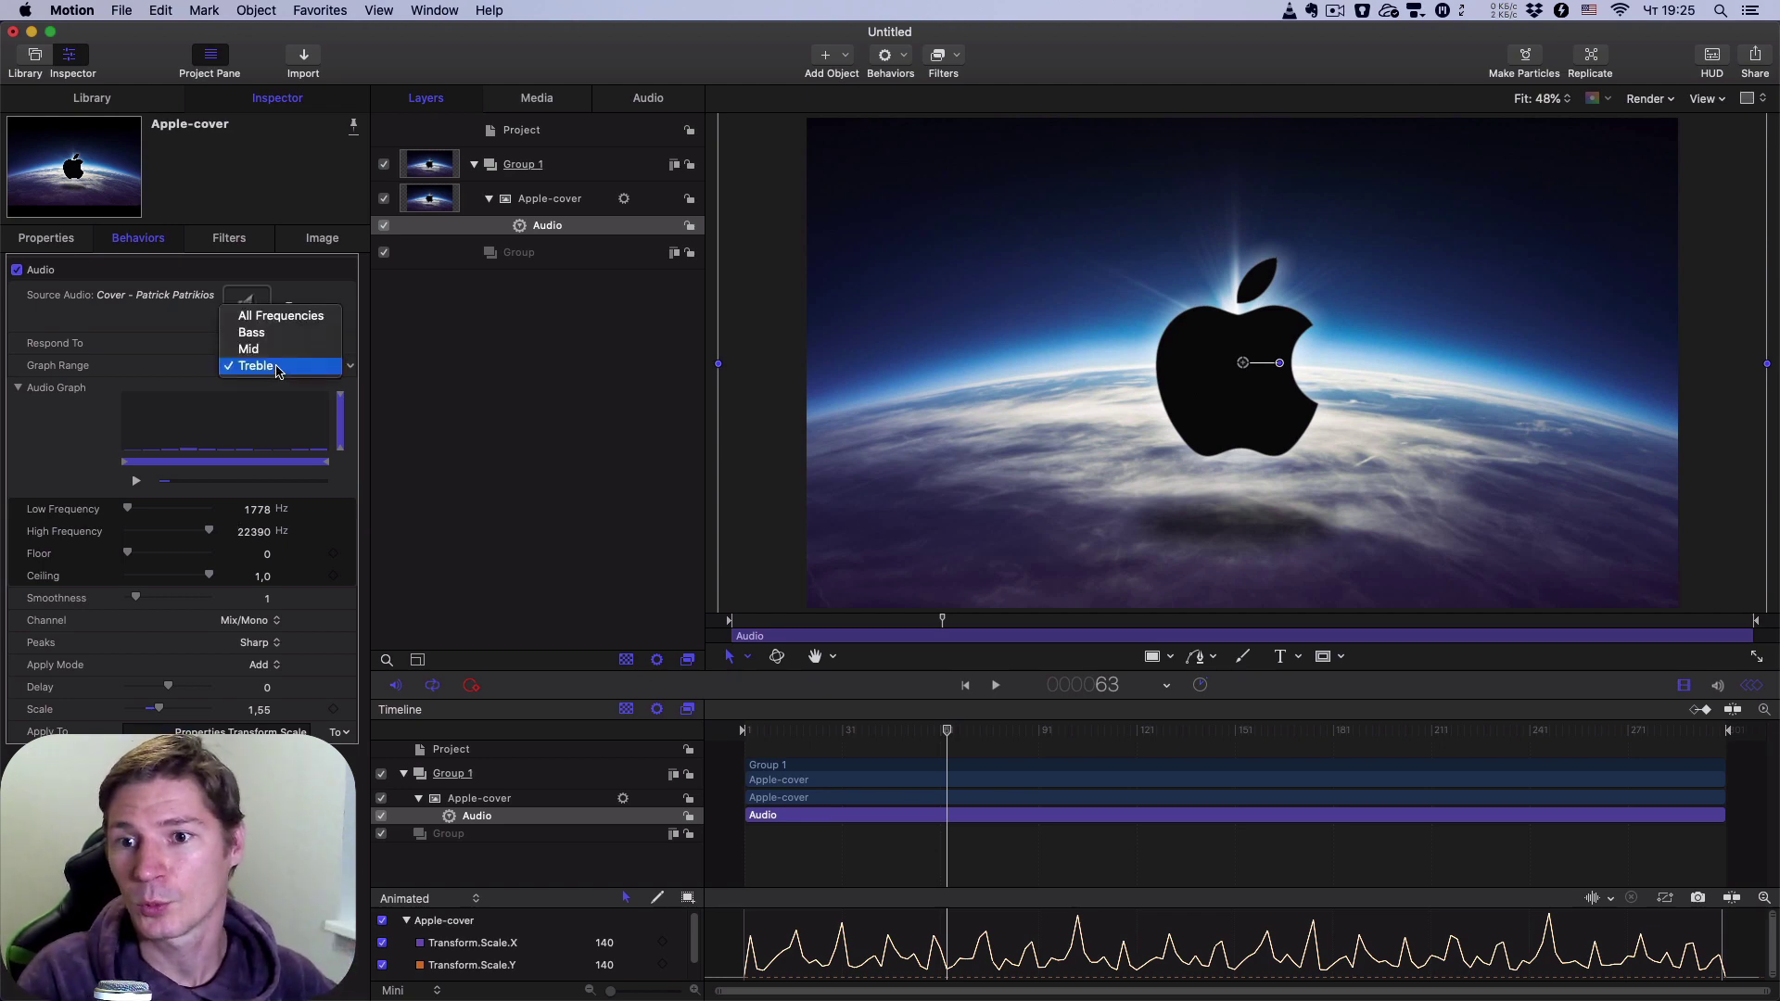
click(279, 317)
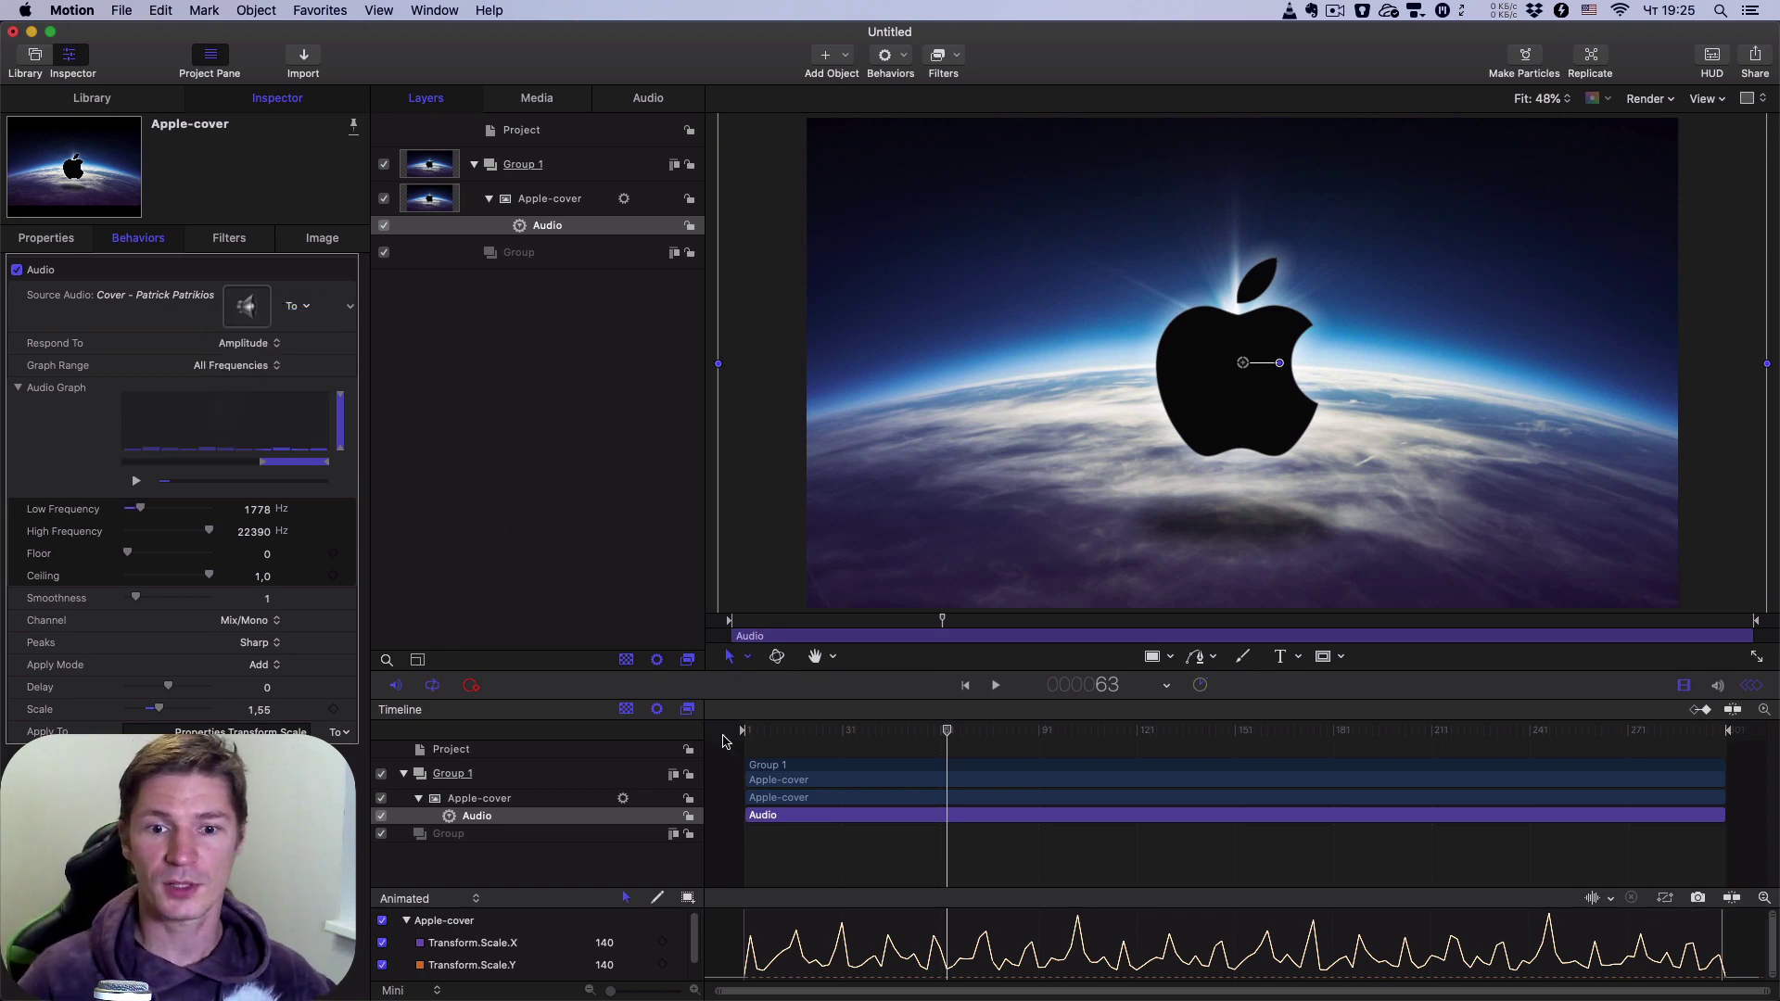
- Return the playhead to the first frame and delete the Audio behavior from the Apple-cover layer
drag(939, 732, 803, 732)
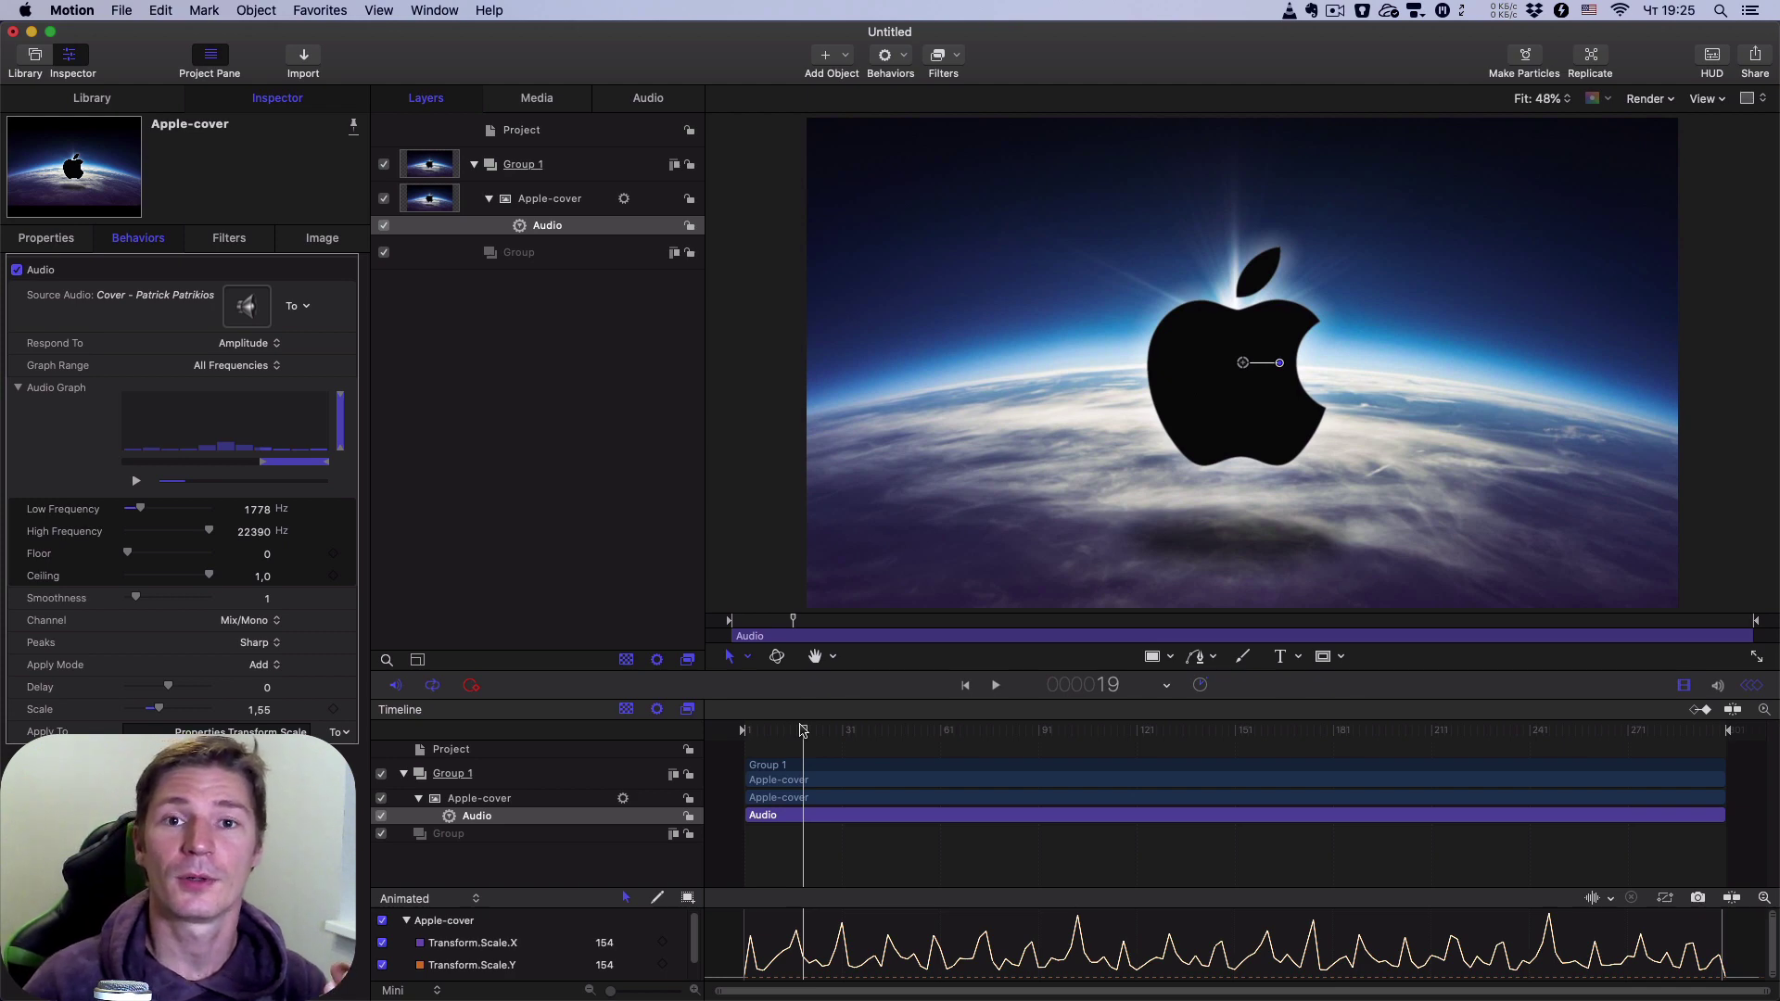
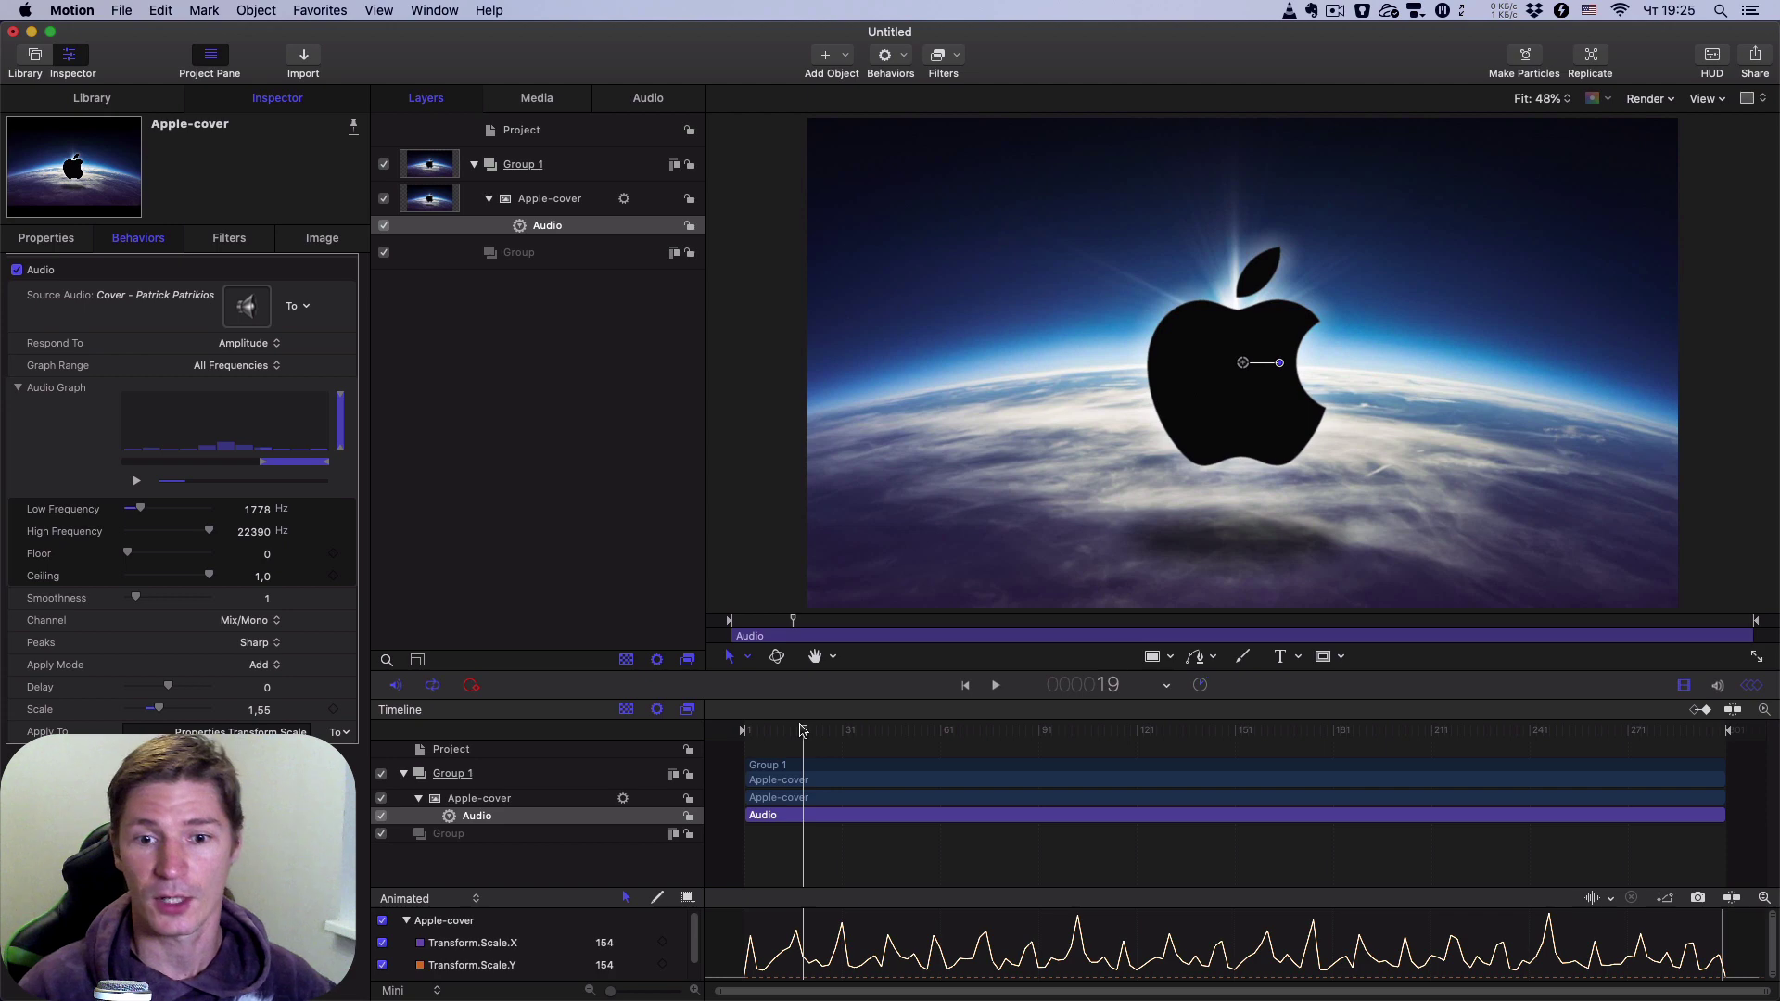
drag(803, 729, 743, 730)
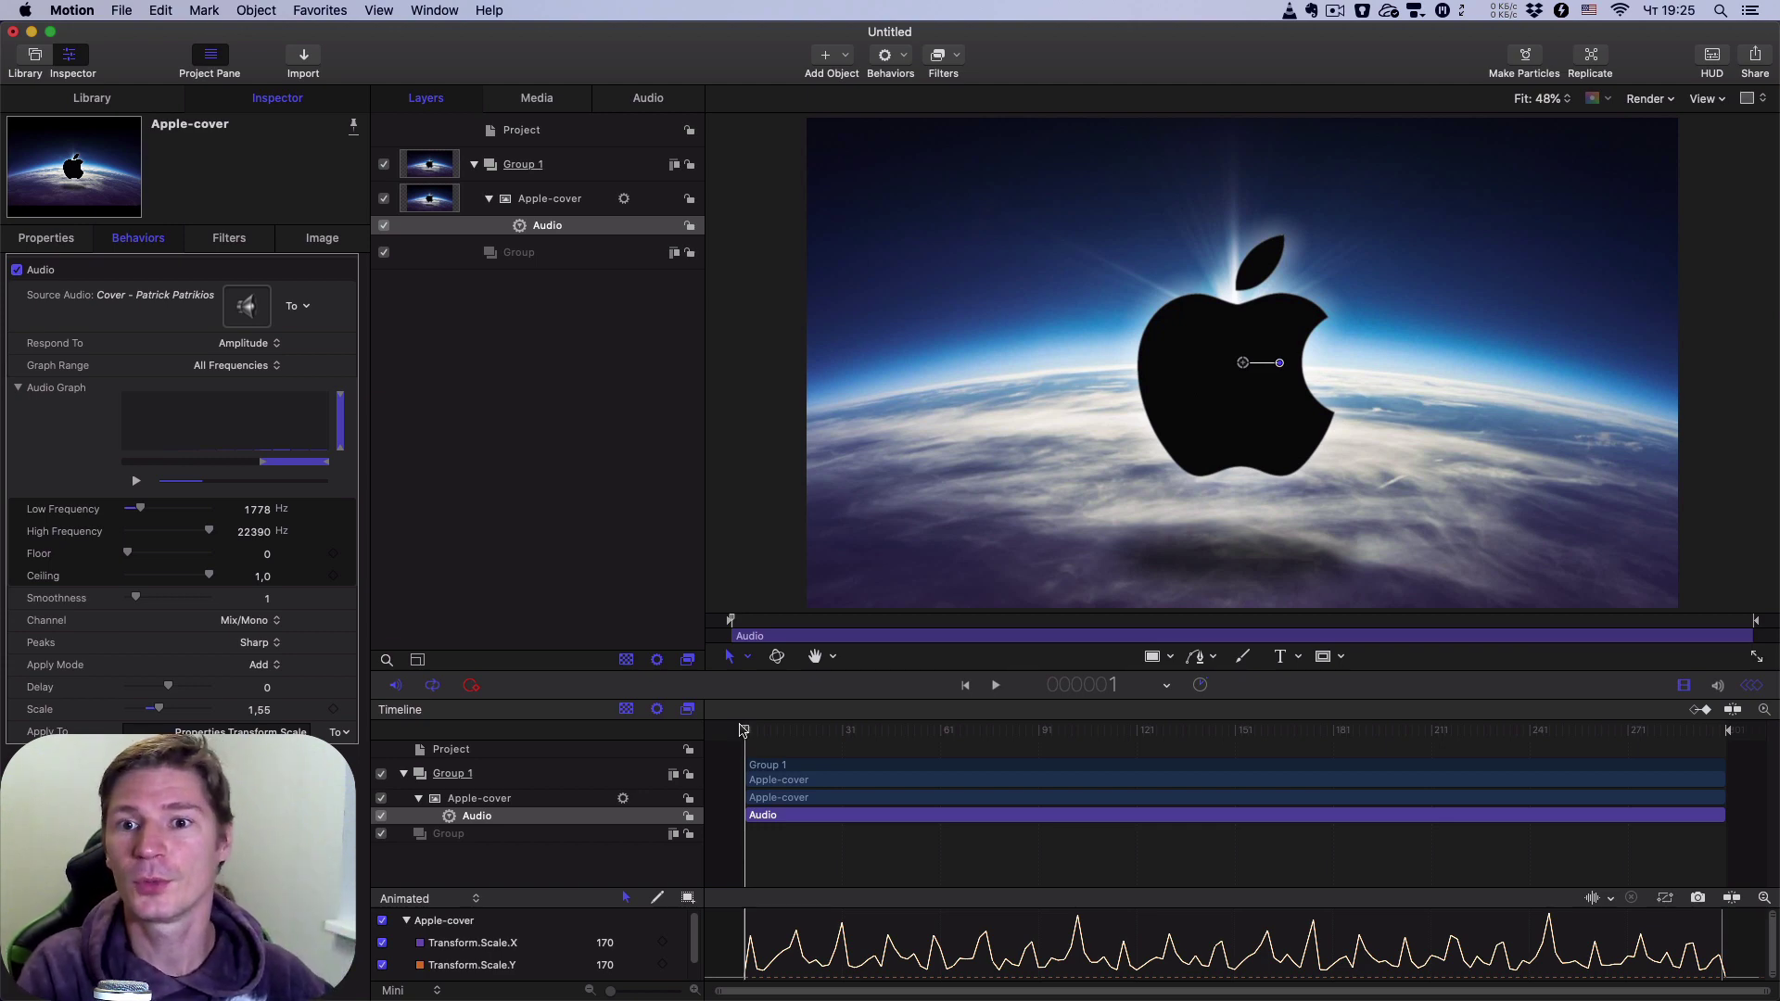
click(540, 342)
click(545, 232)
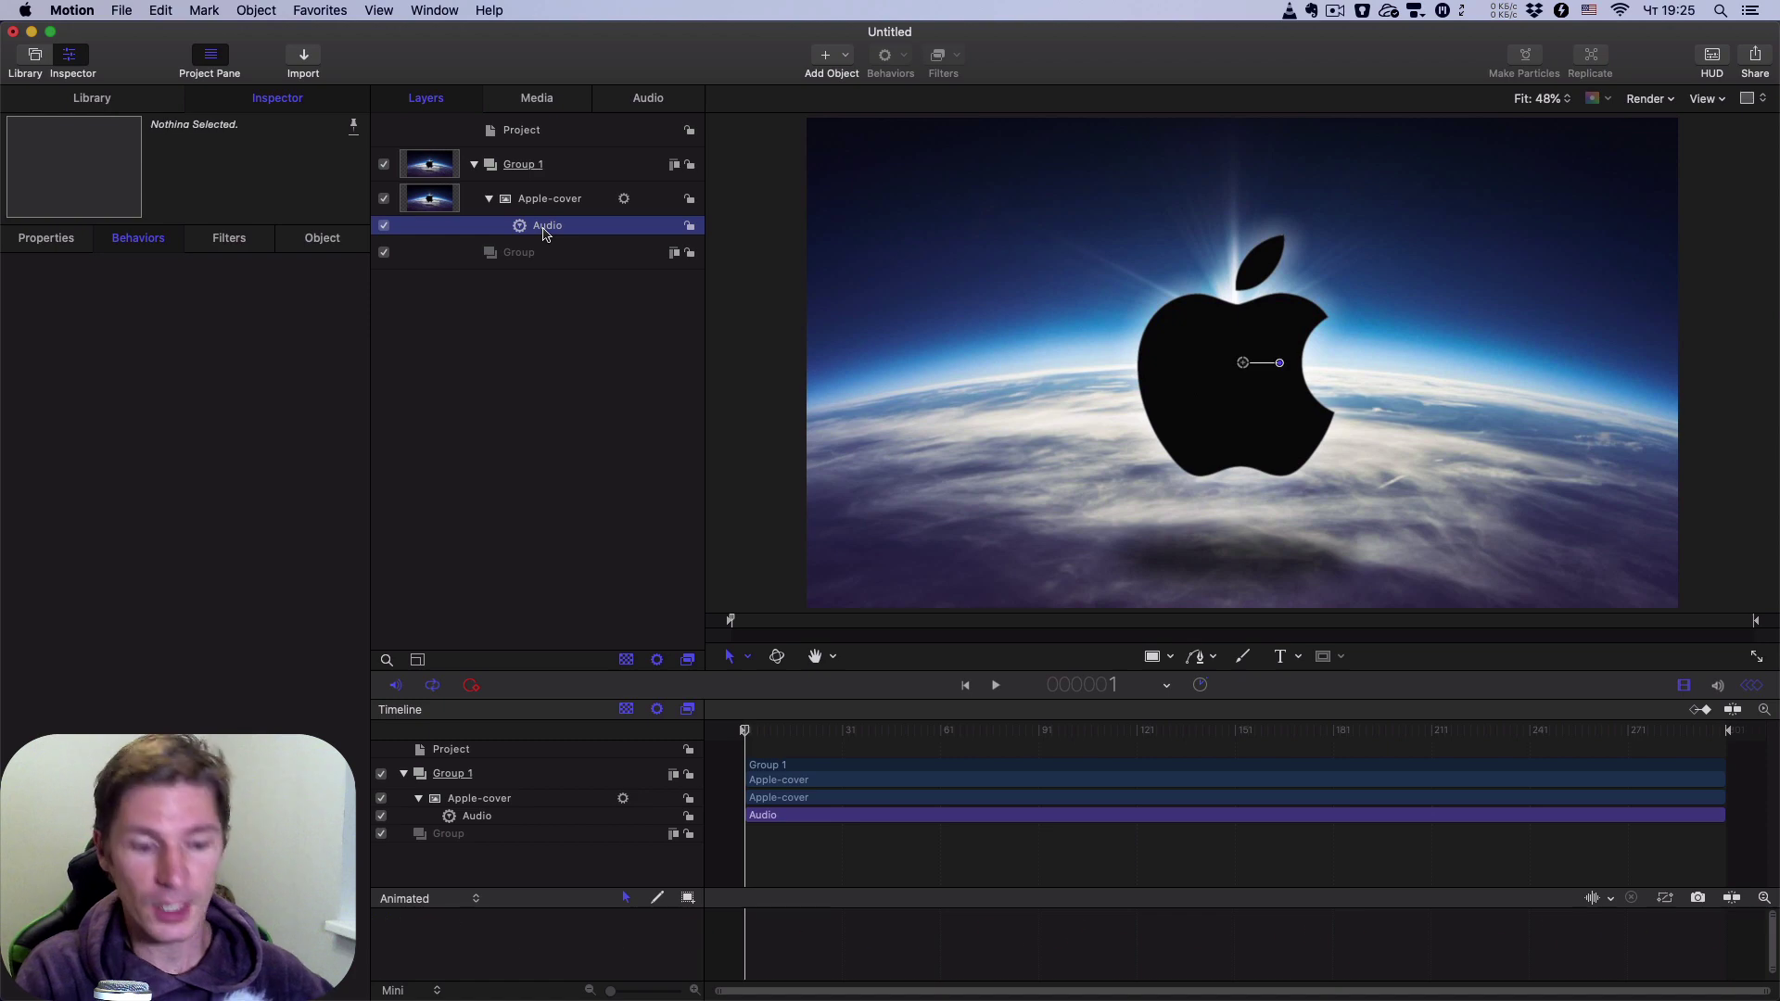
key(Delete)
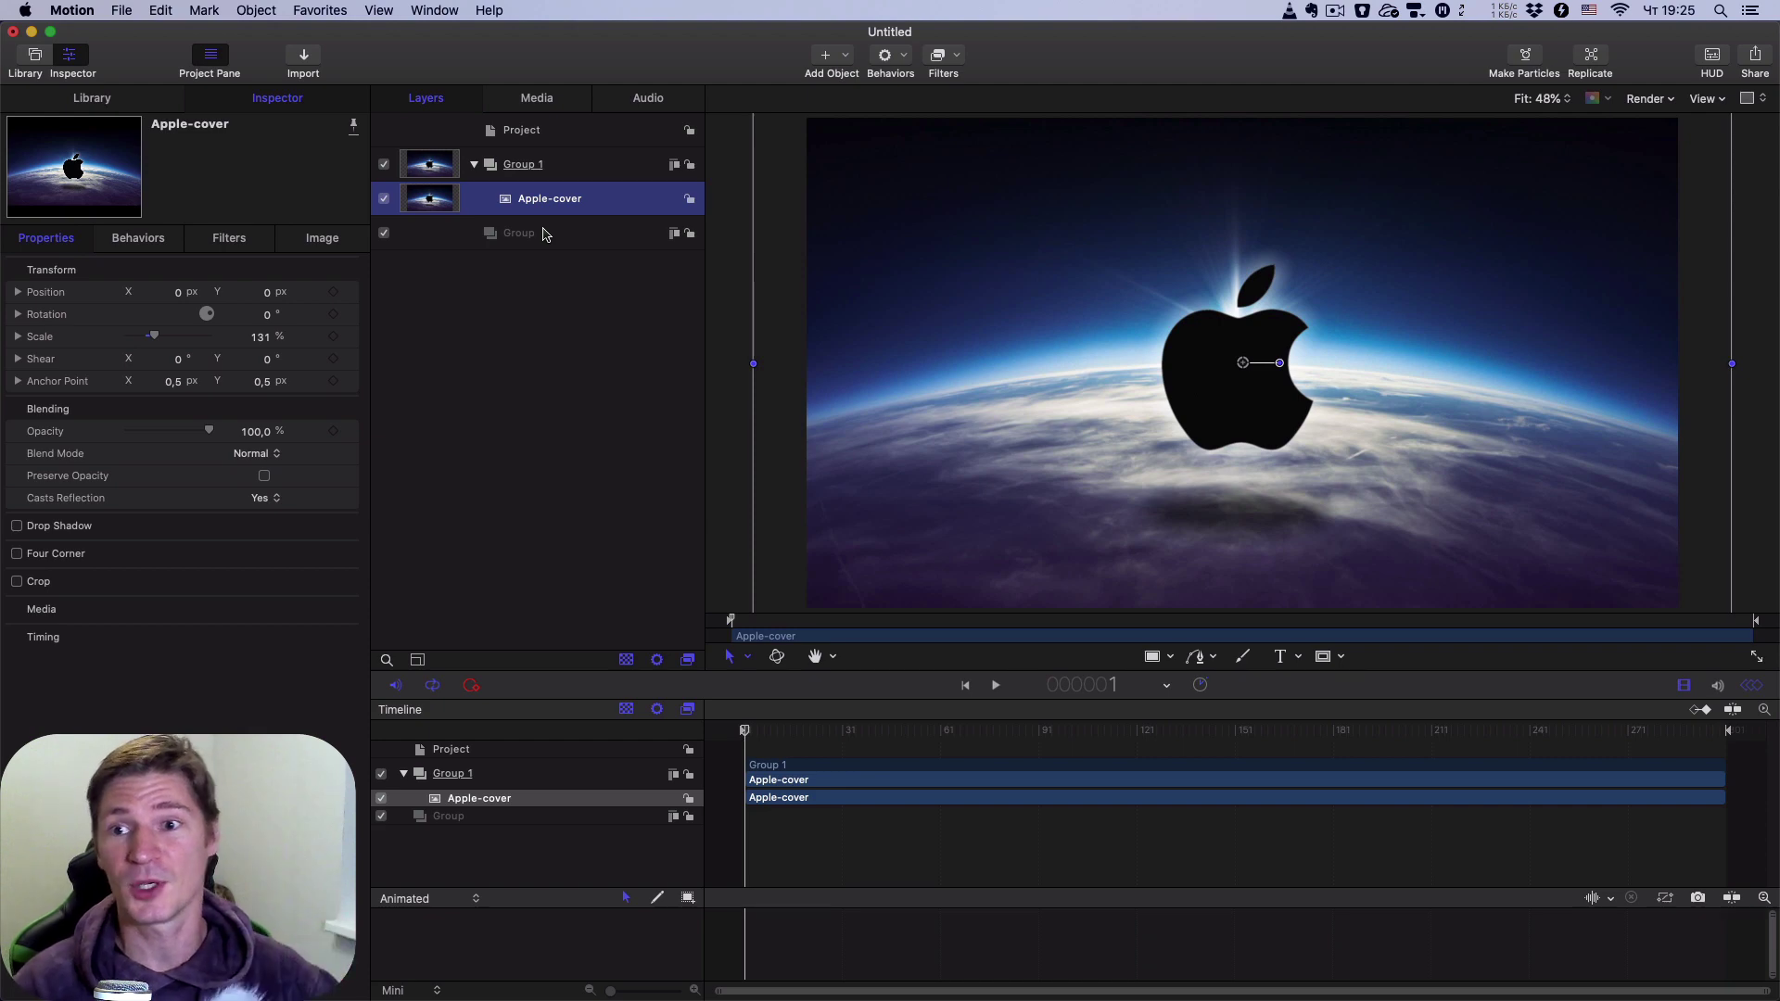
- Apply the Wave filter from the Library to the Apple-cover layer
click(74, 98)
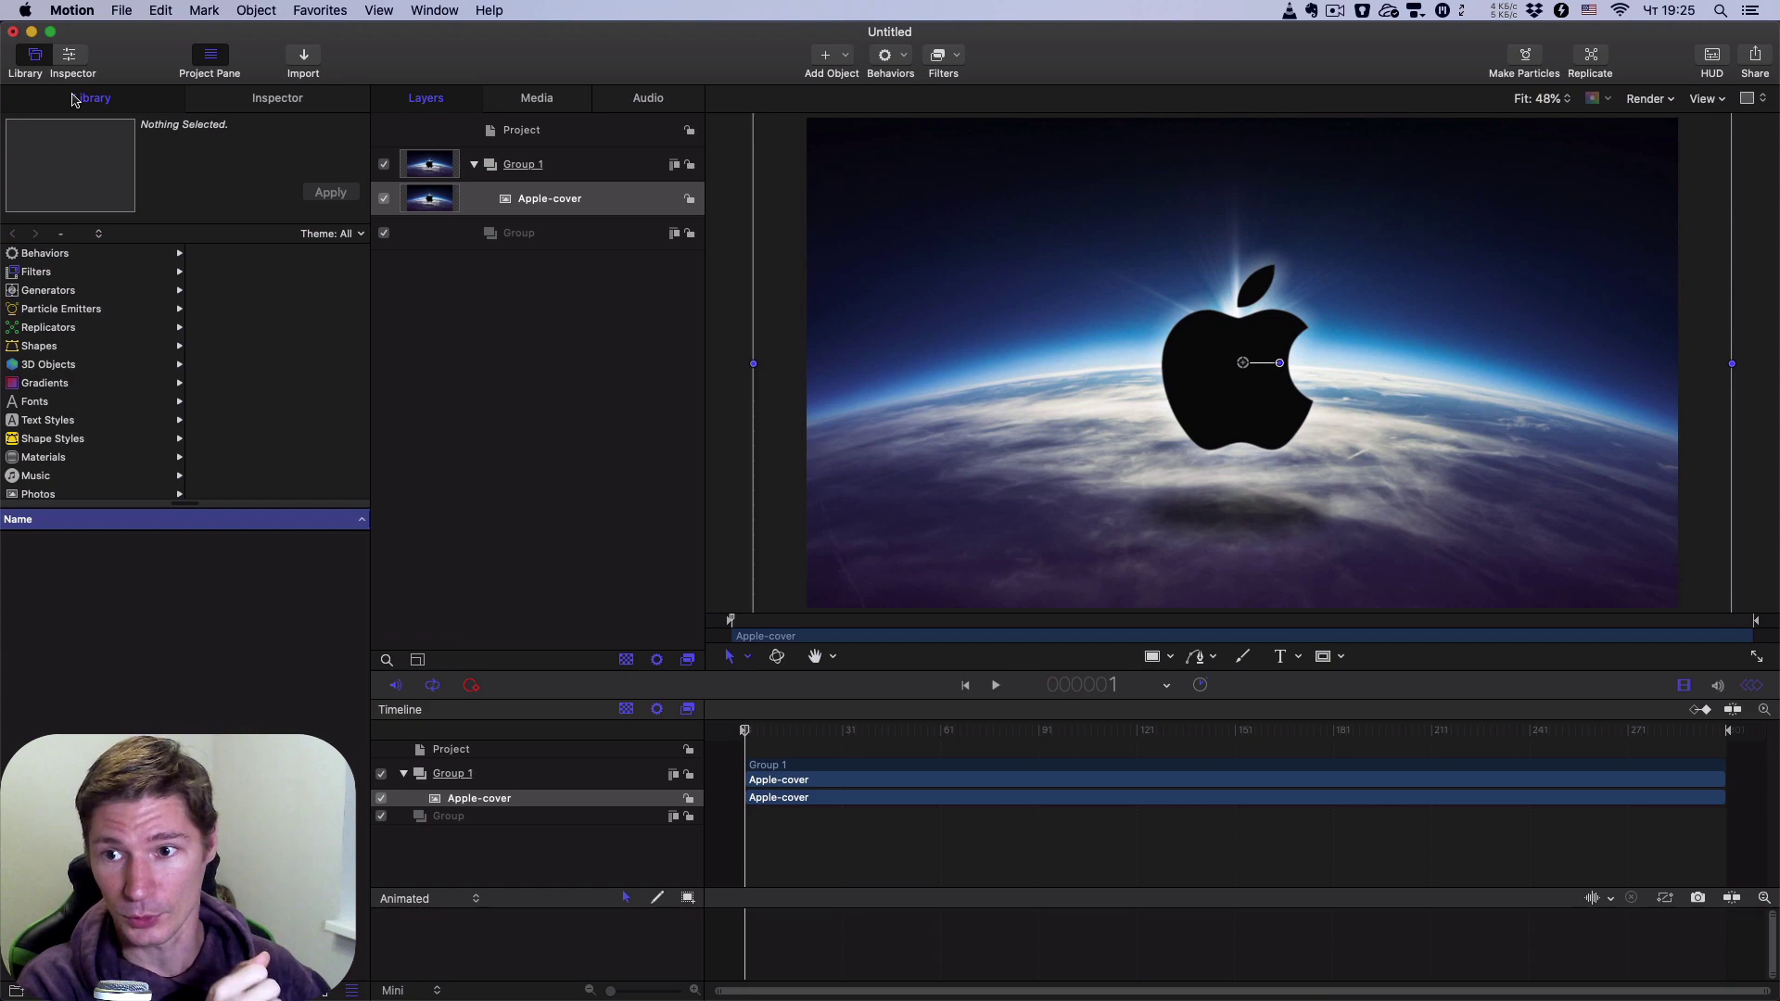
click(63, 271)
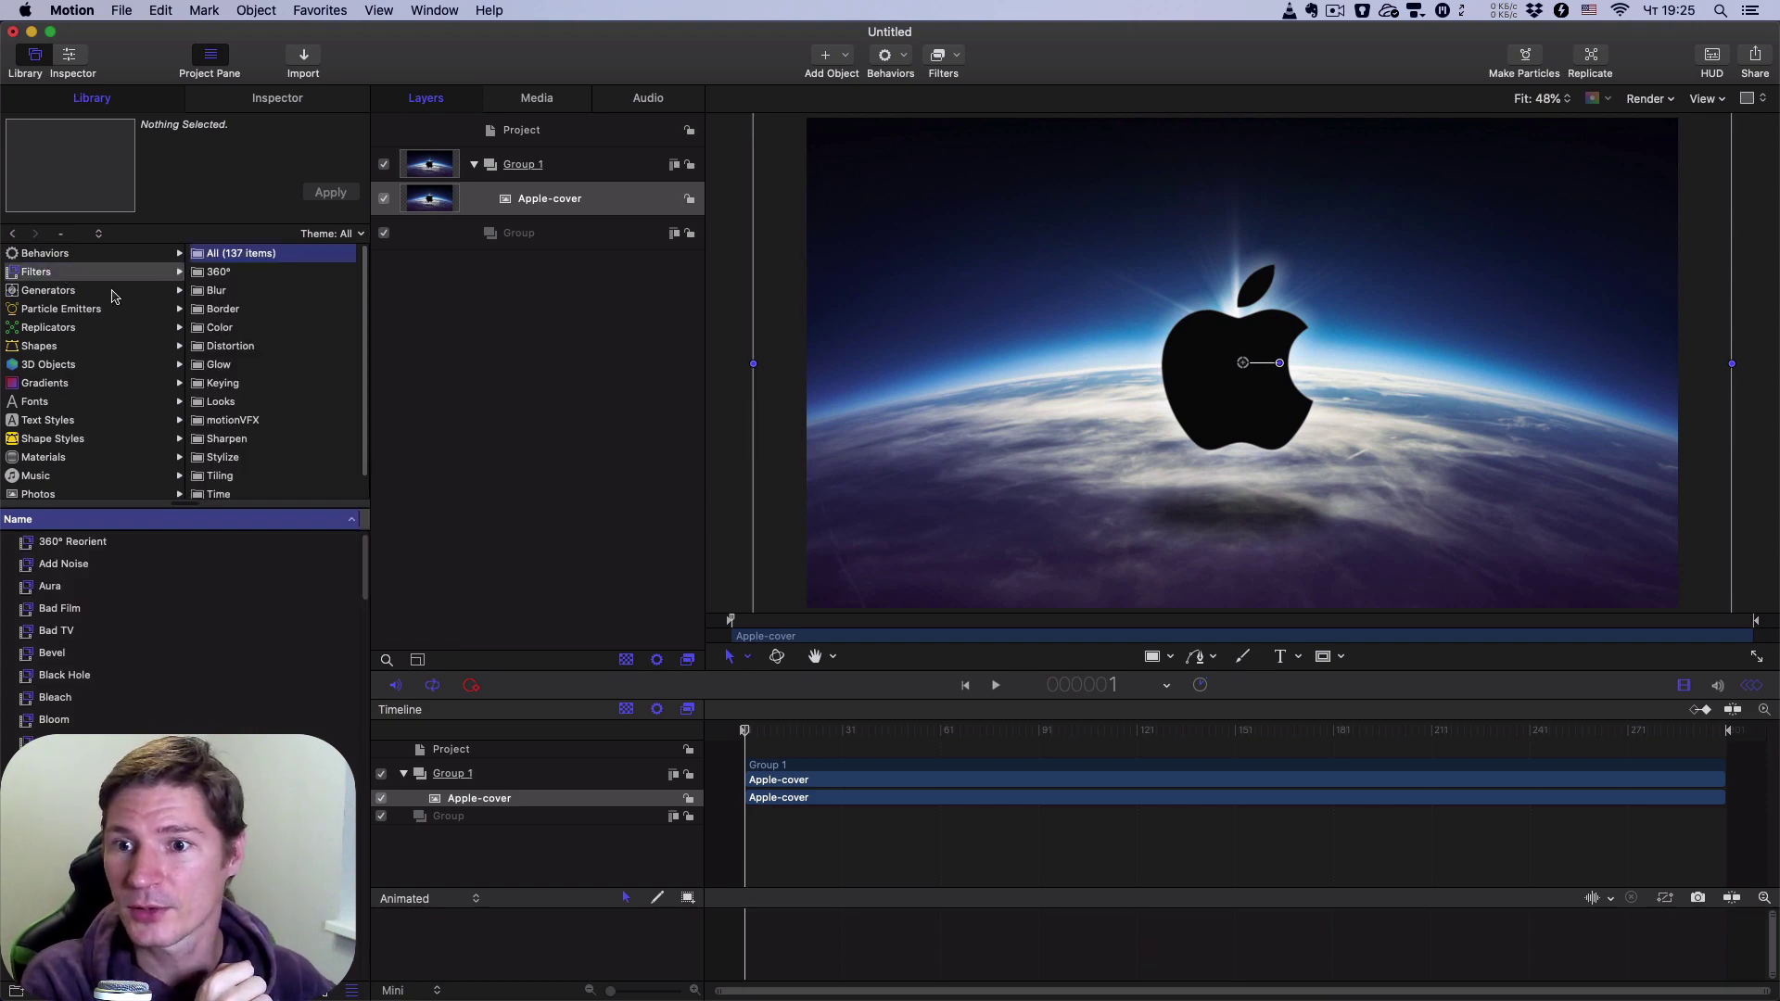
scroll(185, 640, down, 20)
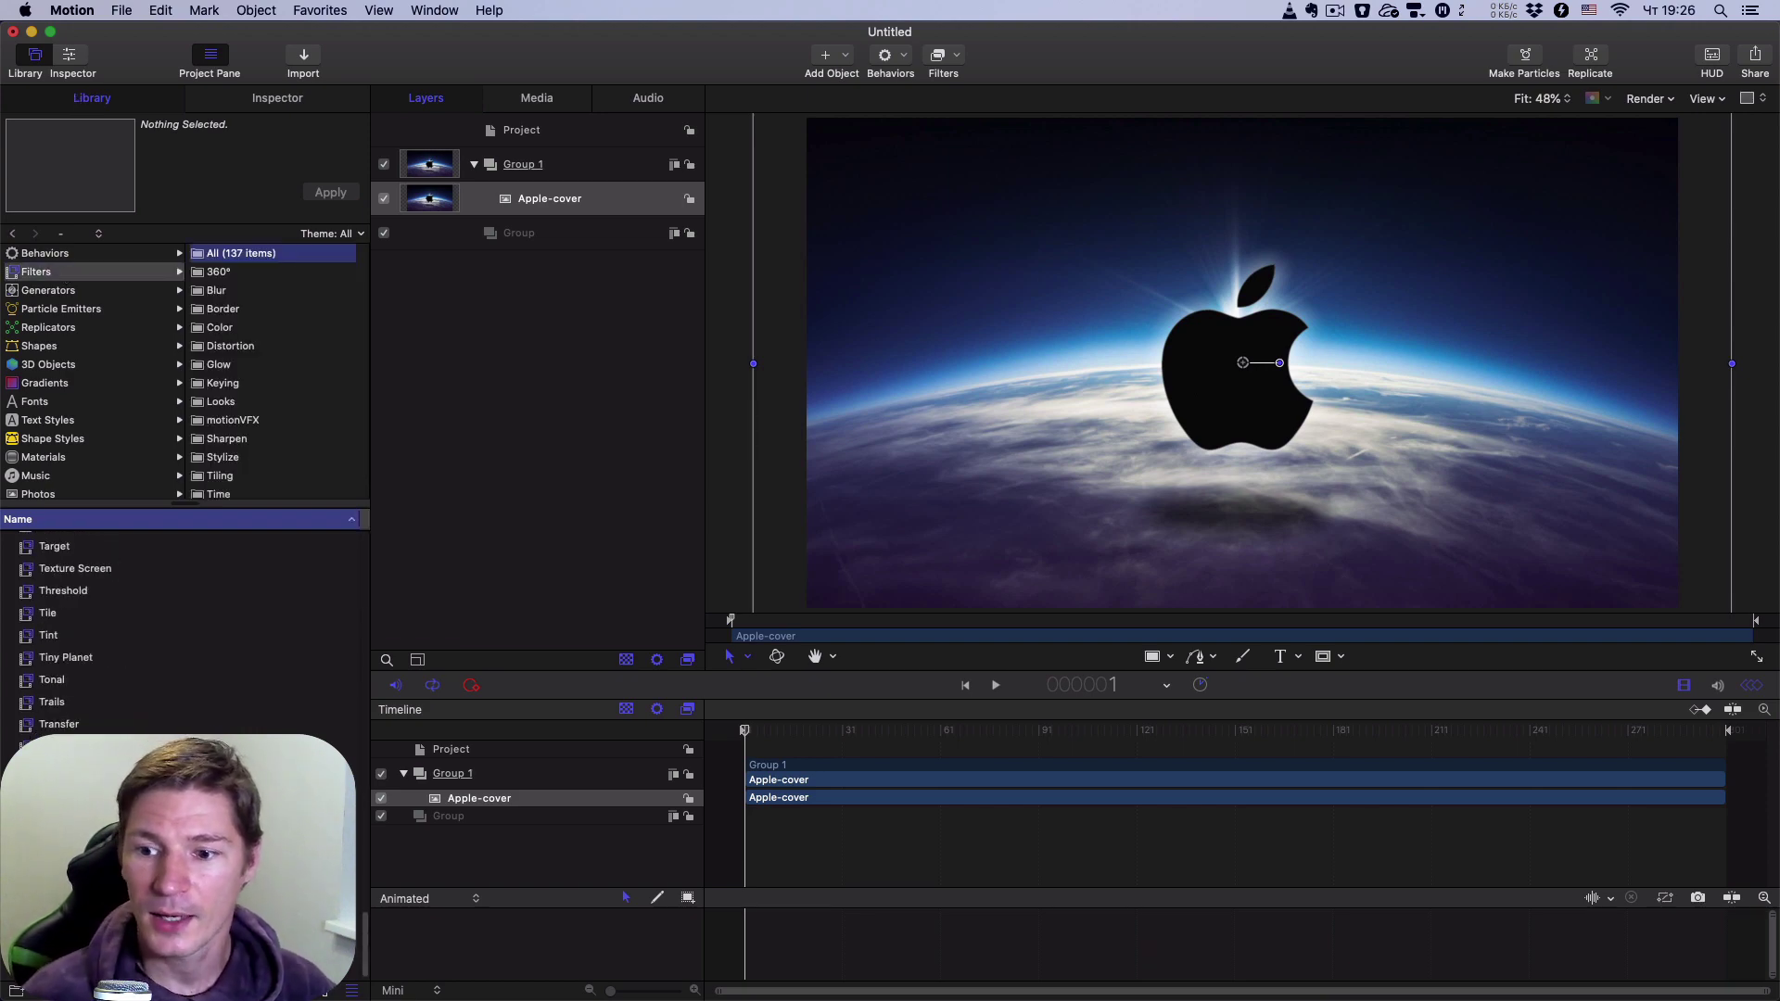
click(65, 857)
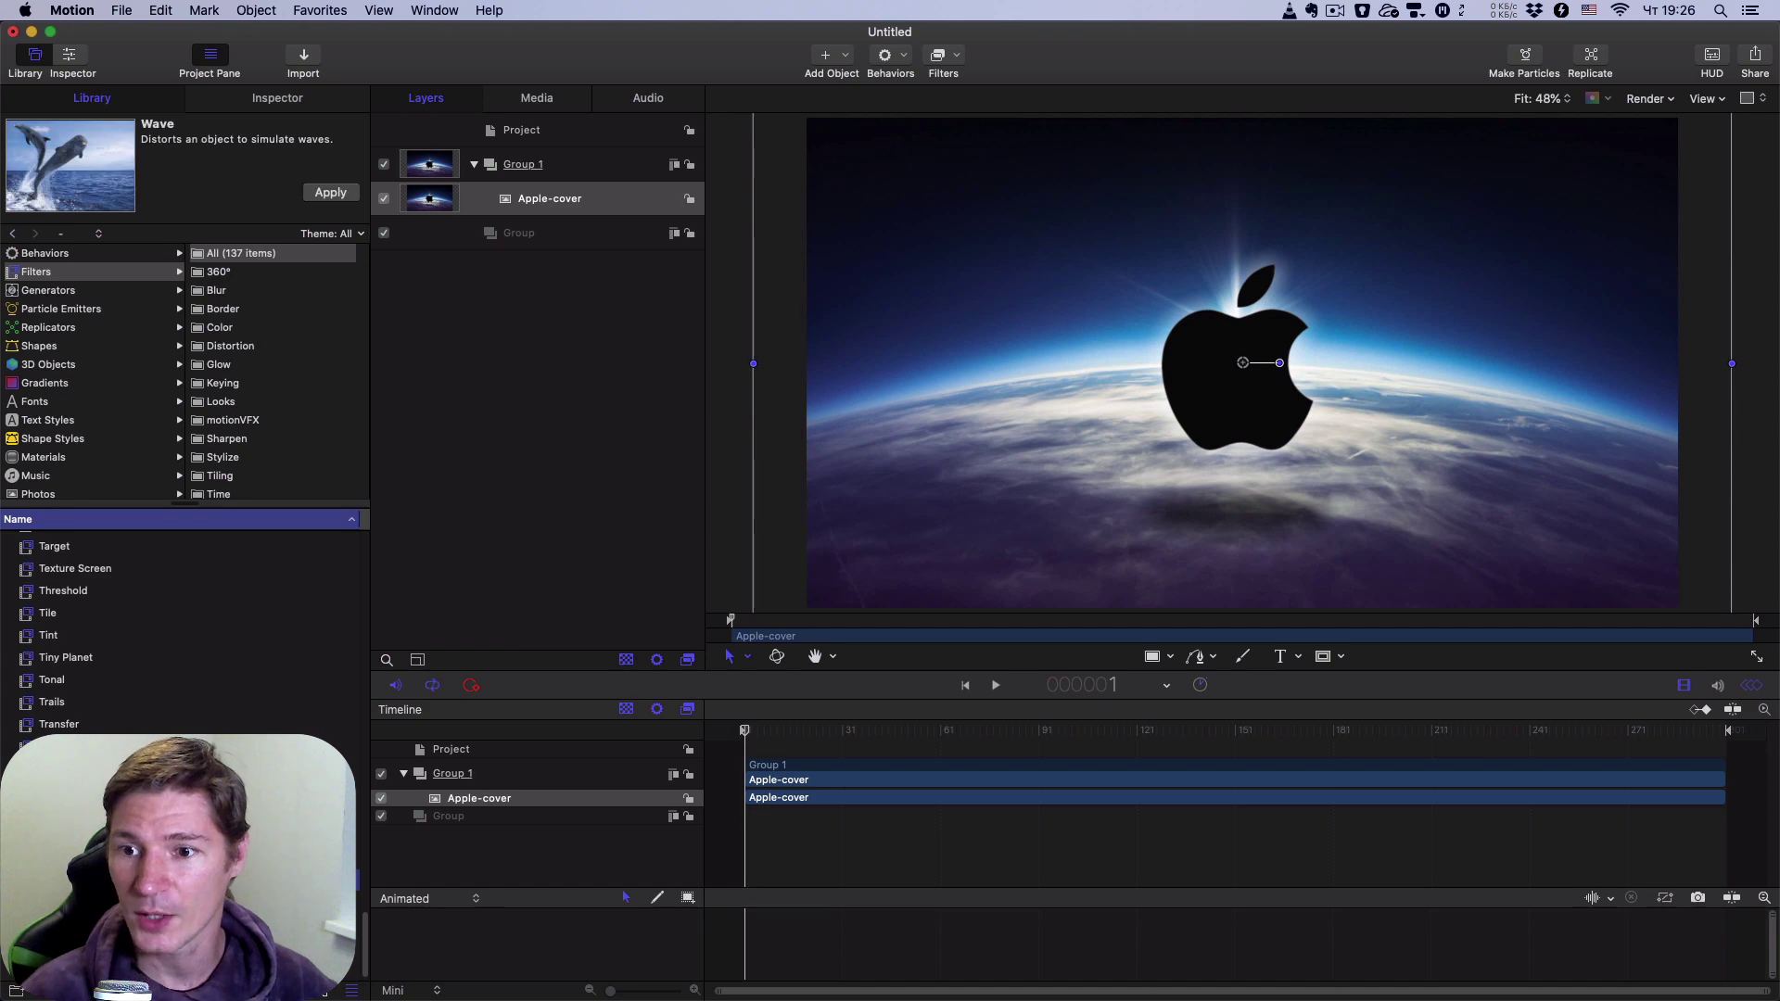
drag(65, 858, 569, 205)
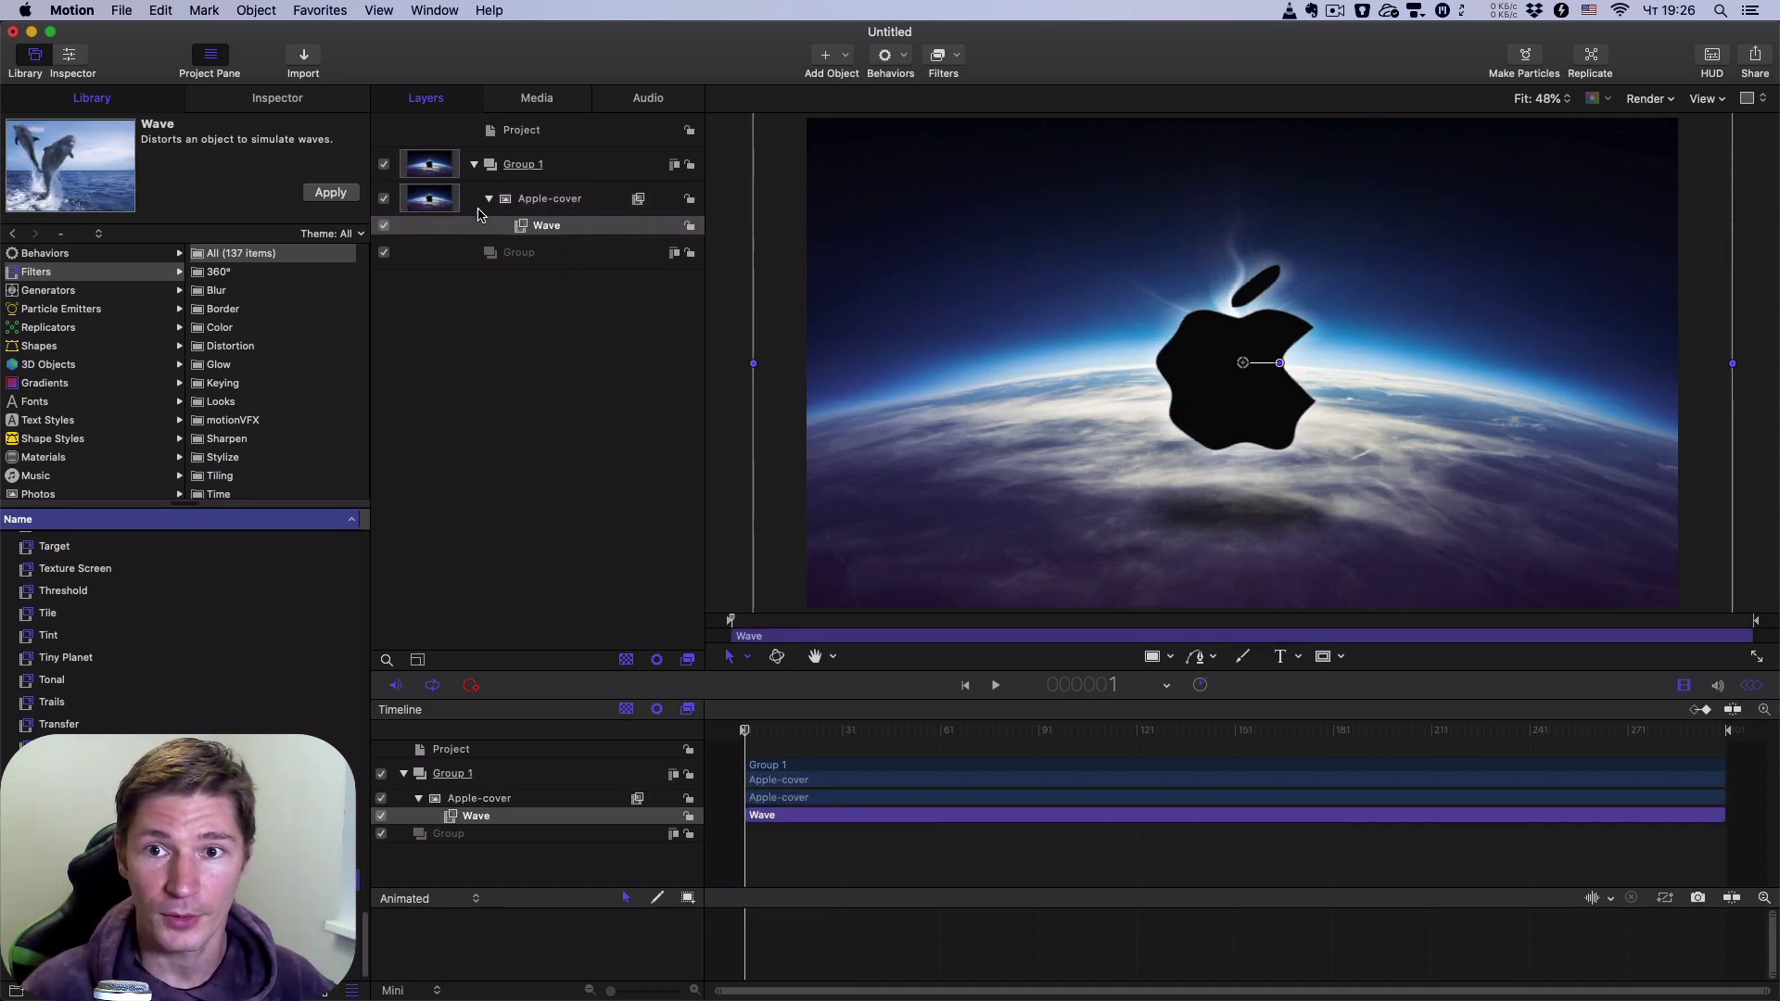
- Try the Wave filter's Amplitude at 31 and bring it down to 0
click(285, 106)
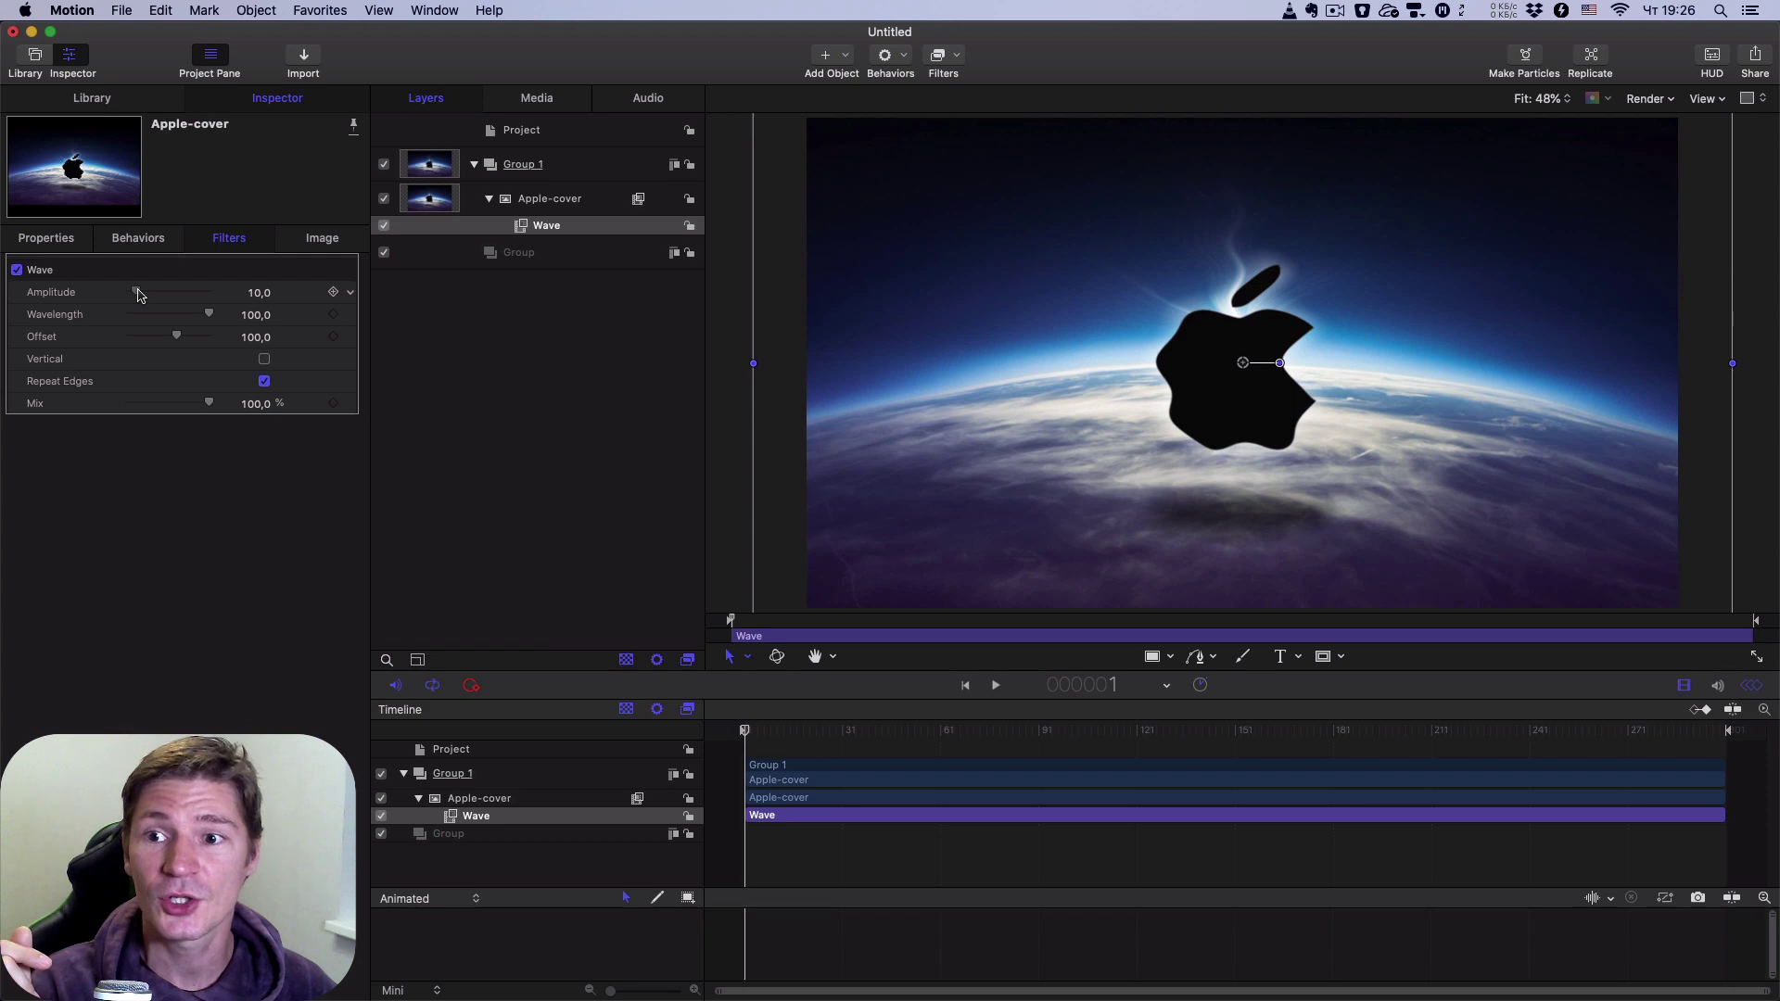
mouse_move(137, 294)
mouse_down()
mouse_move(208, 300)
mouse_move(156, 312)
mouse_up()
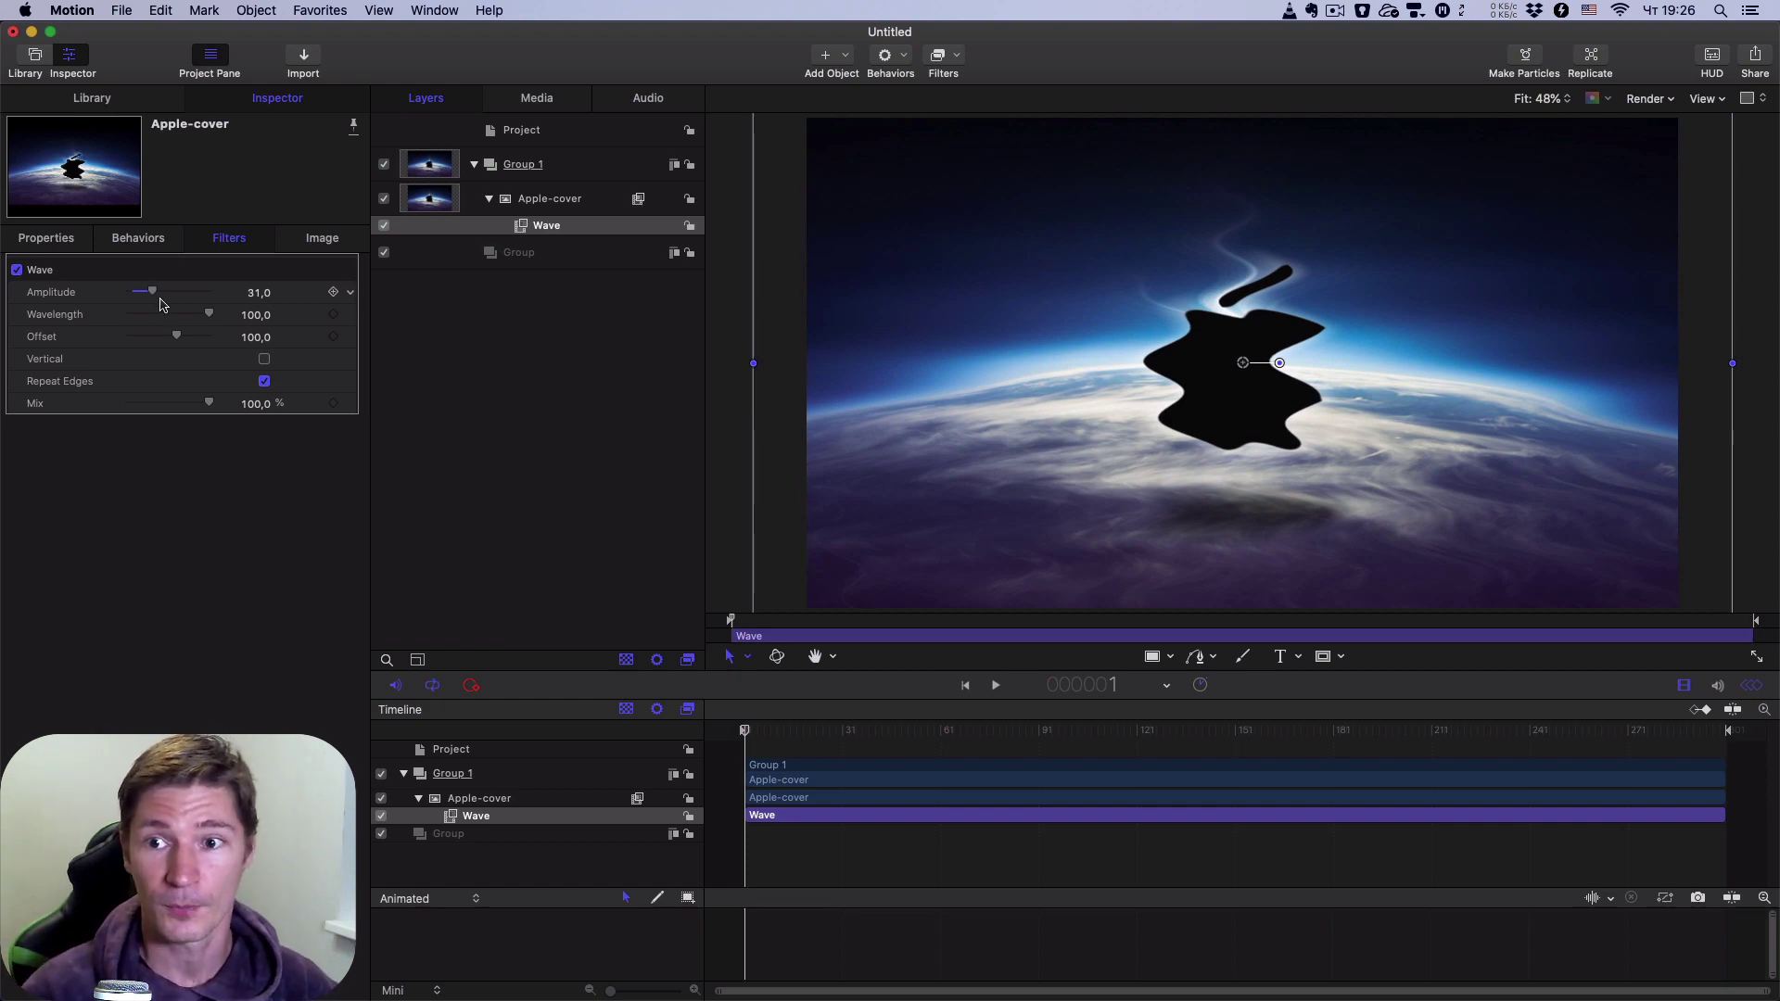
drag(162, 297, 109, 297)
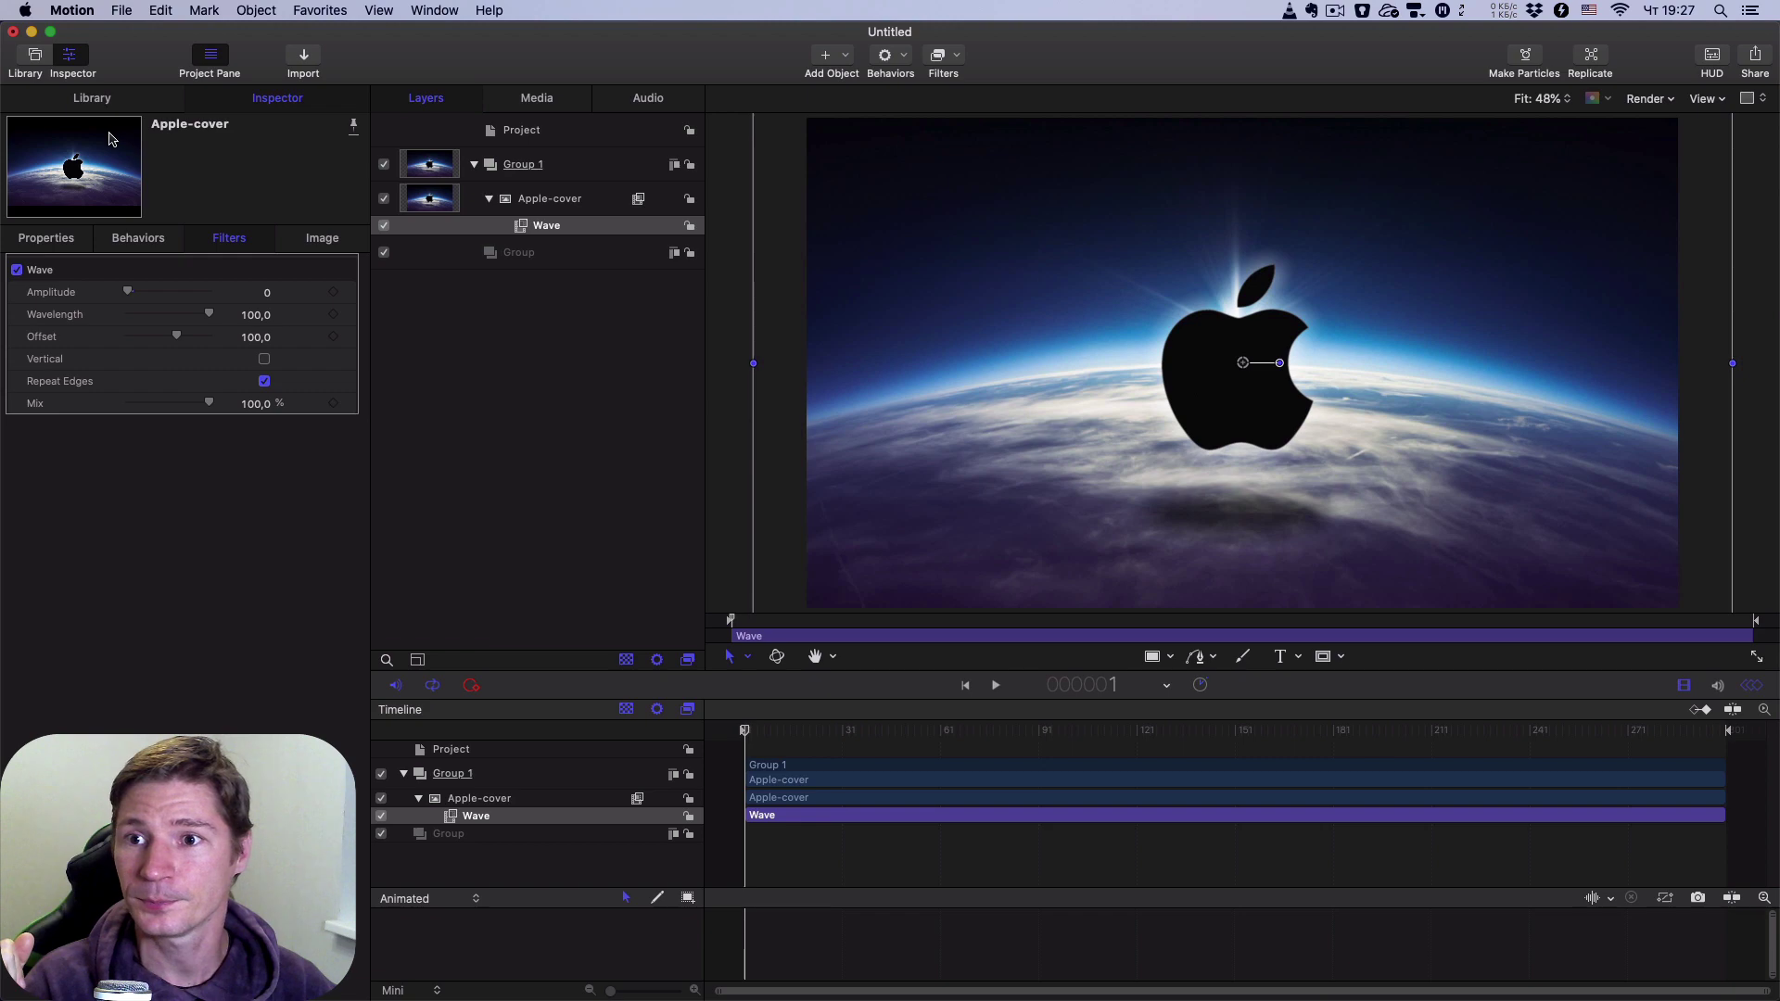
click(90, 97)
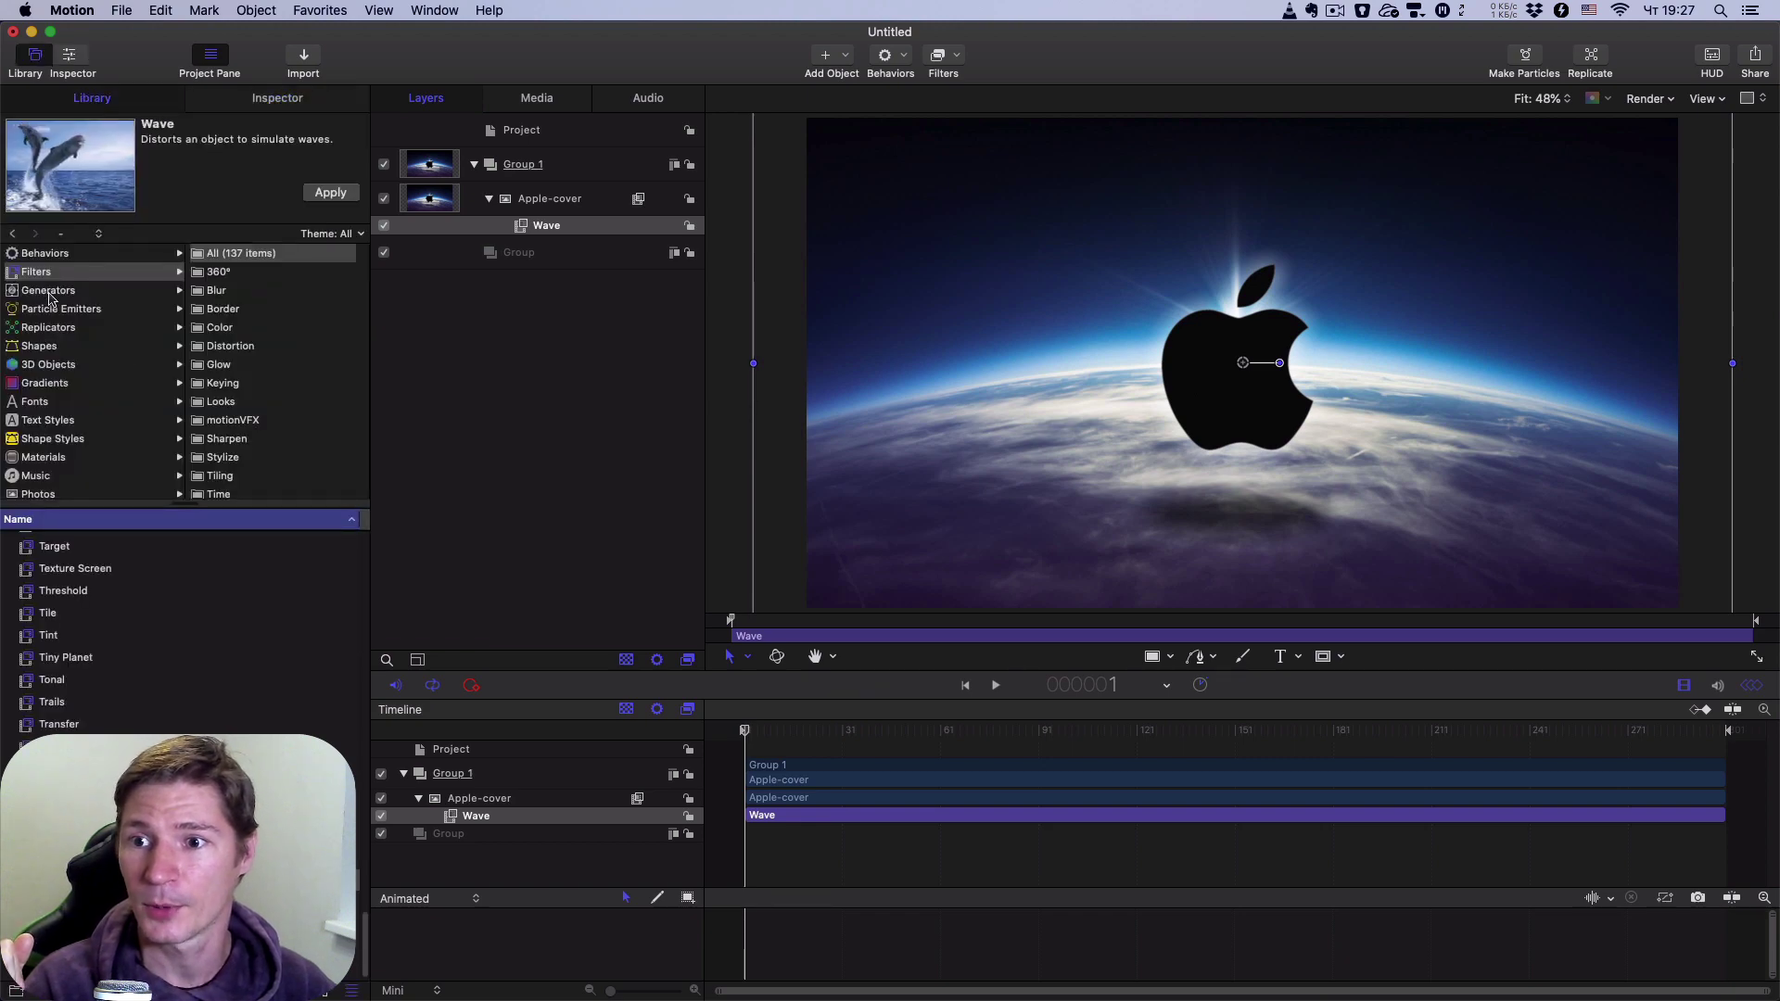
click(43, 257)
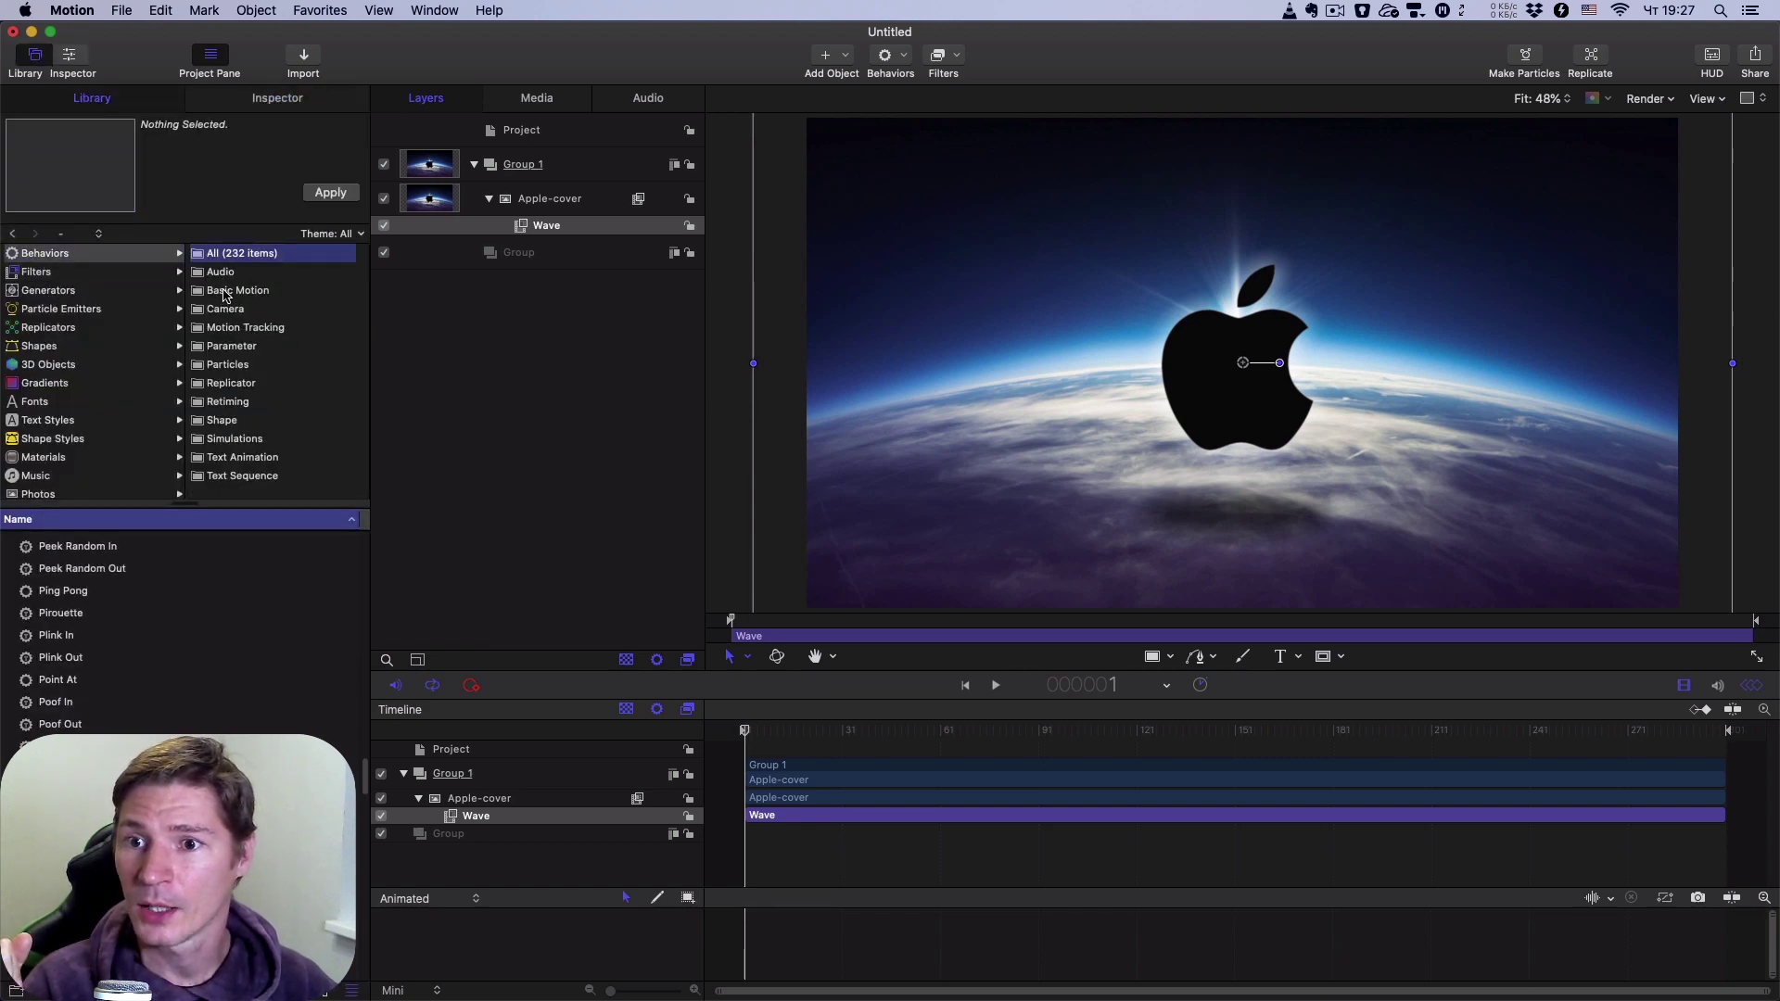
click(221, 272)
click(67, 551)
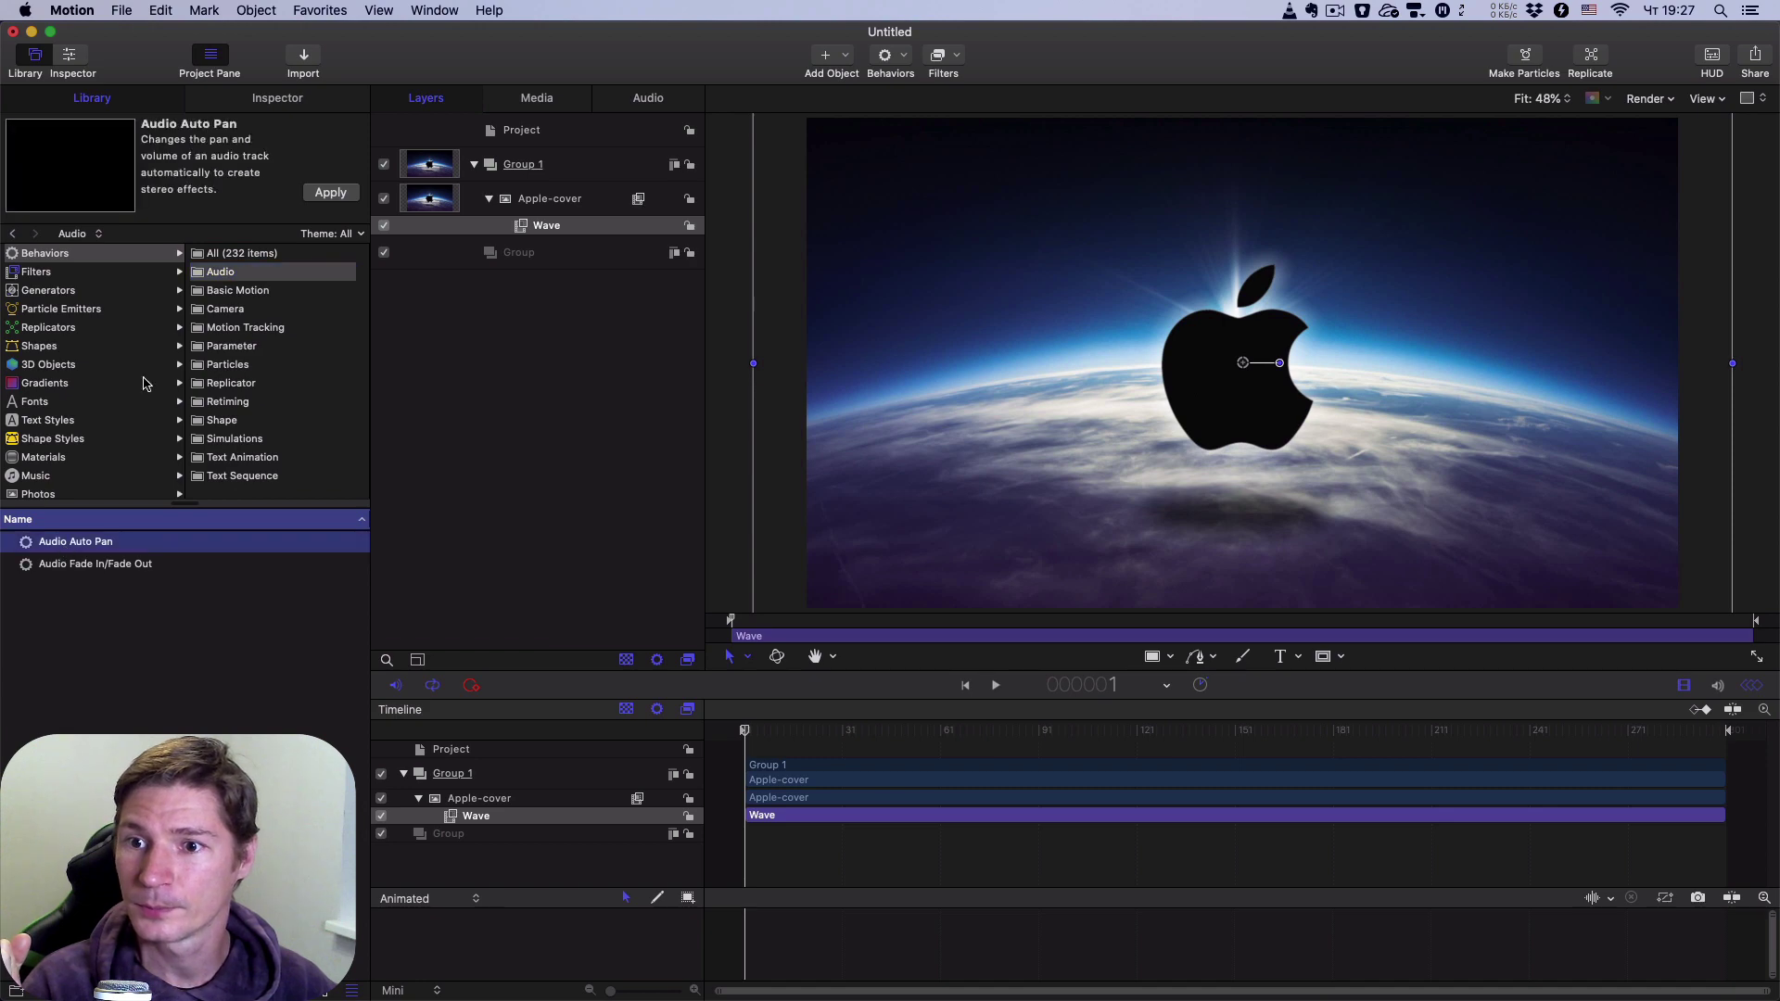
click(127, 617)
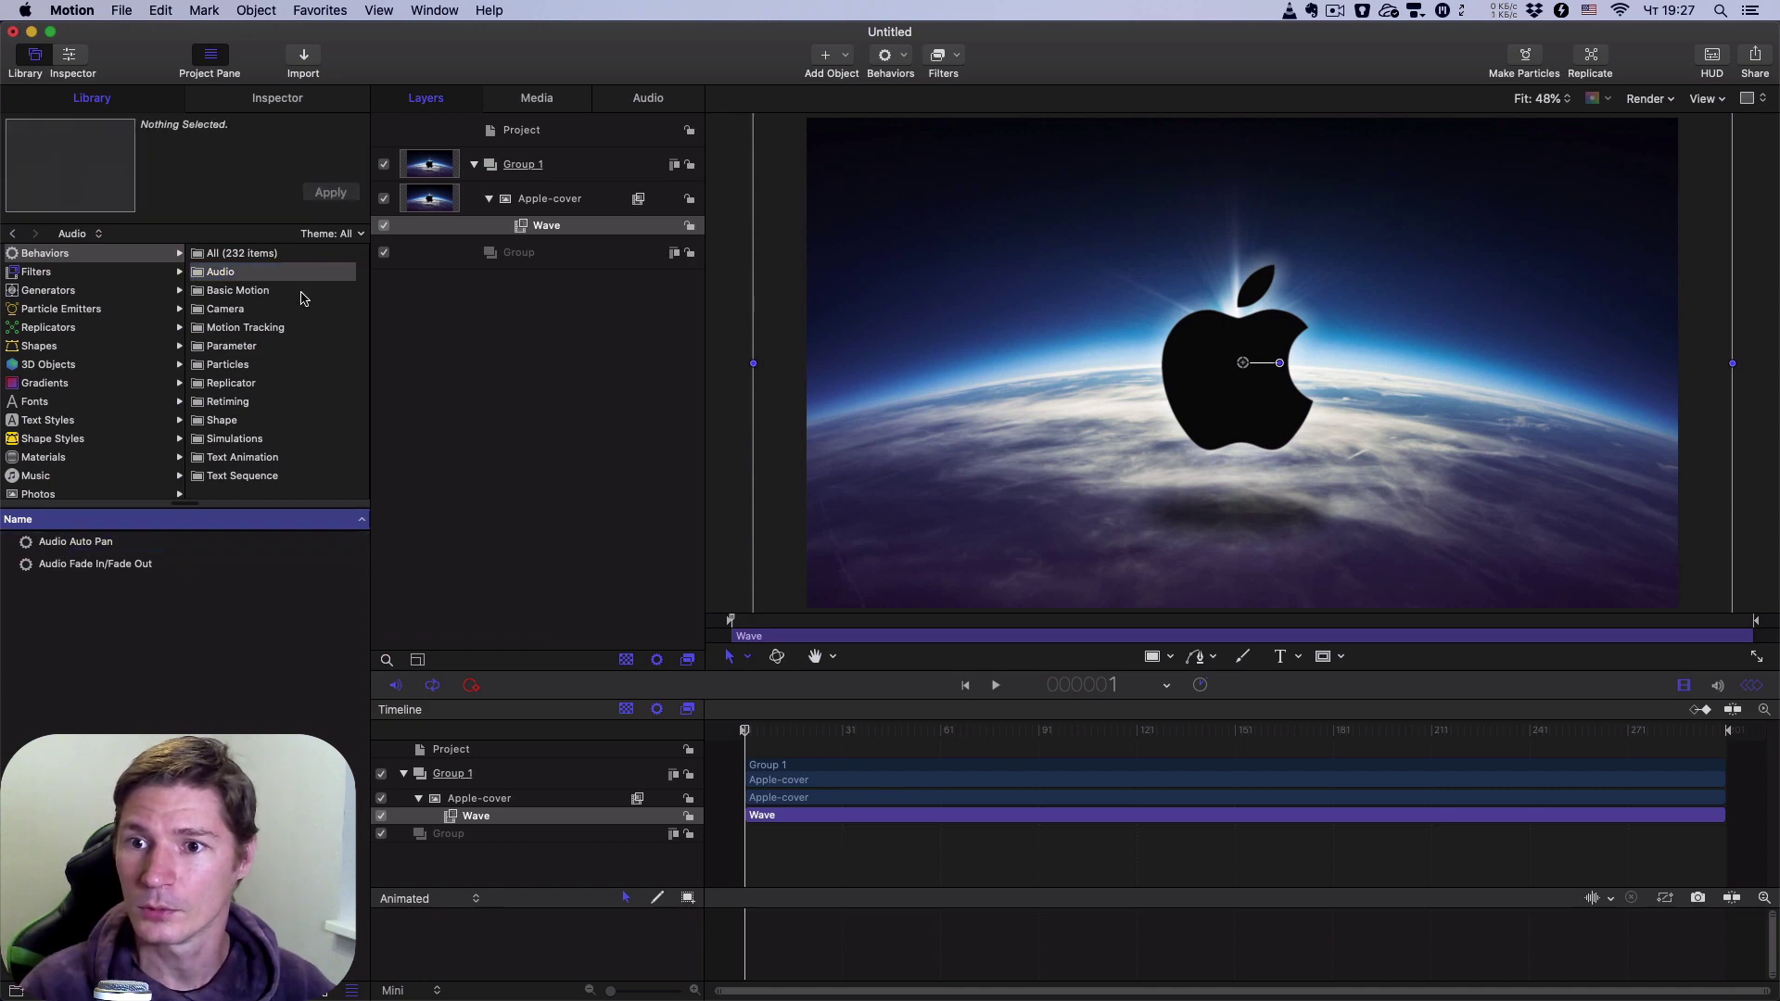
click(498, 369)
click(287, 99)
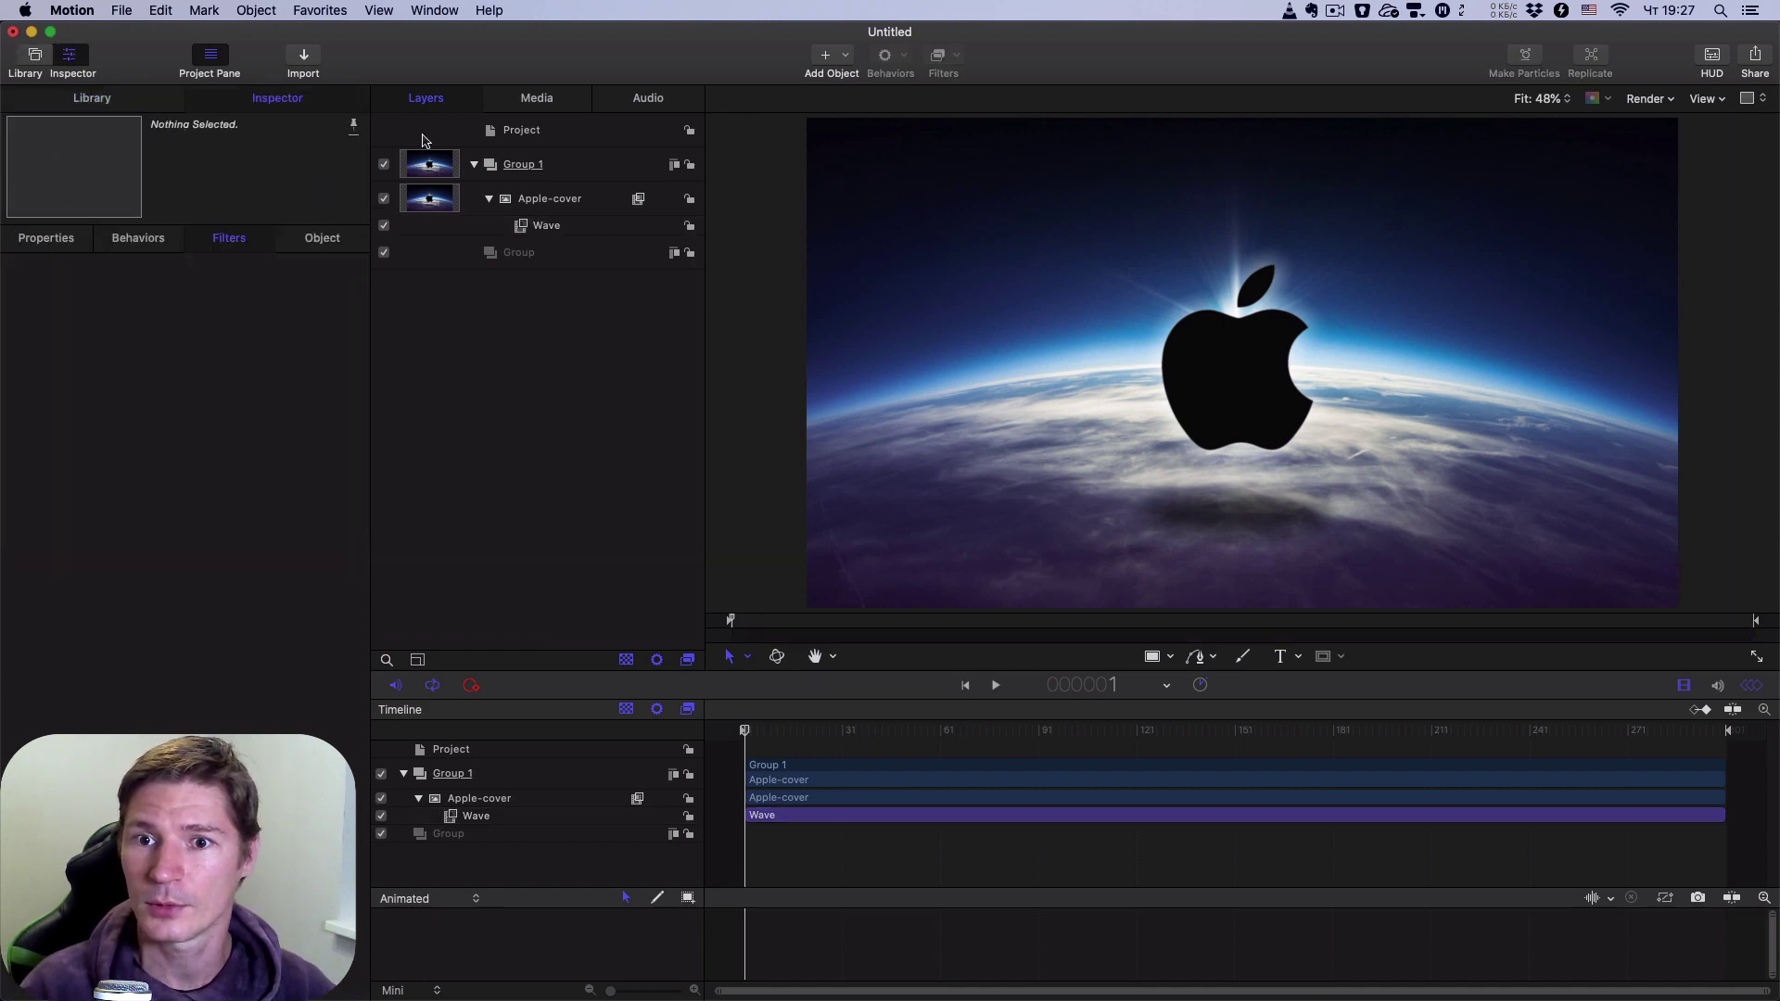
- Add an Audio parameter behavior to the Wave filter's Amplitude, with Cover - Patrick Patrikios as the source audio
click(600, 232)
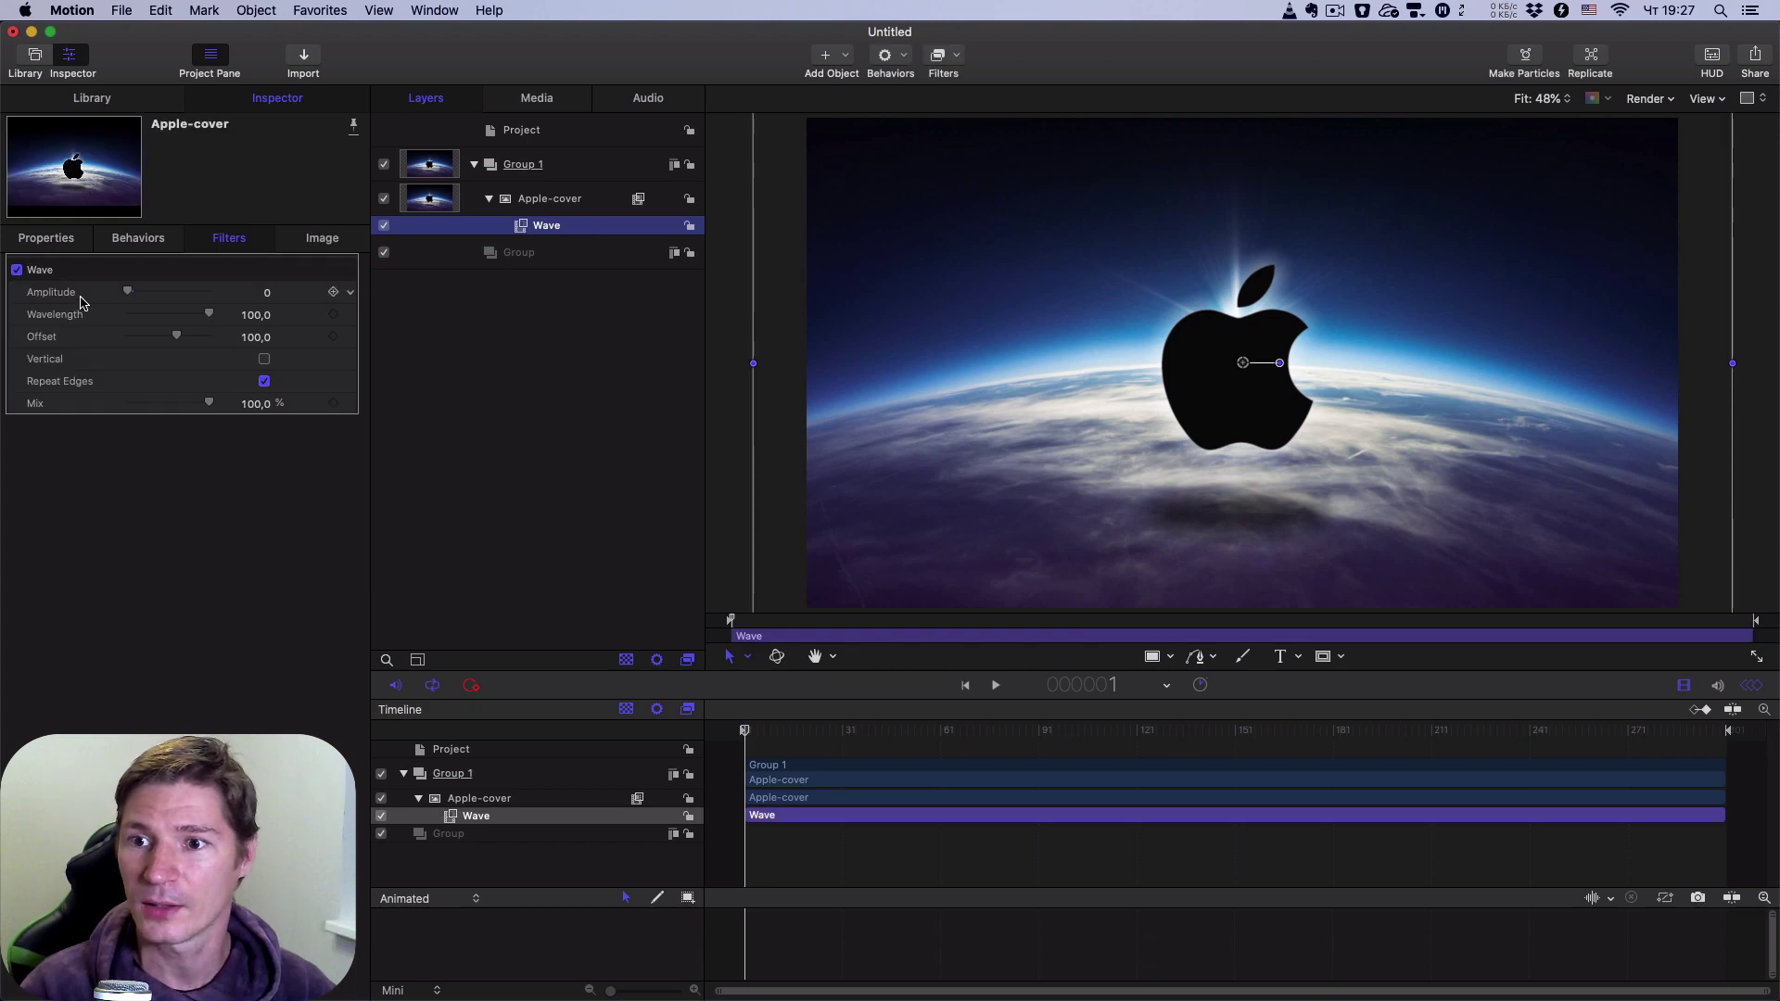
click(350, 293)
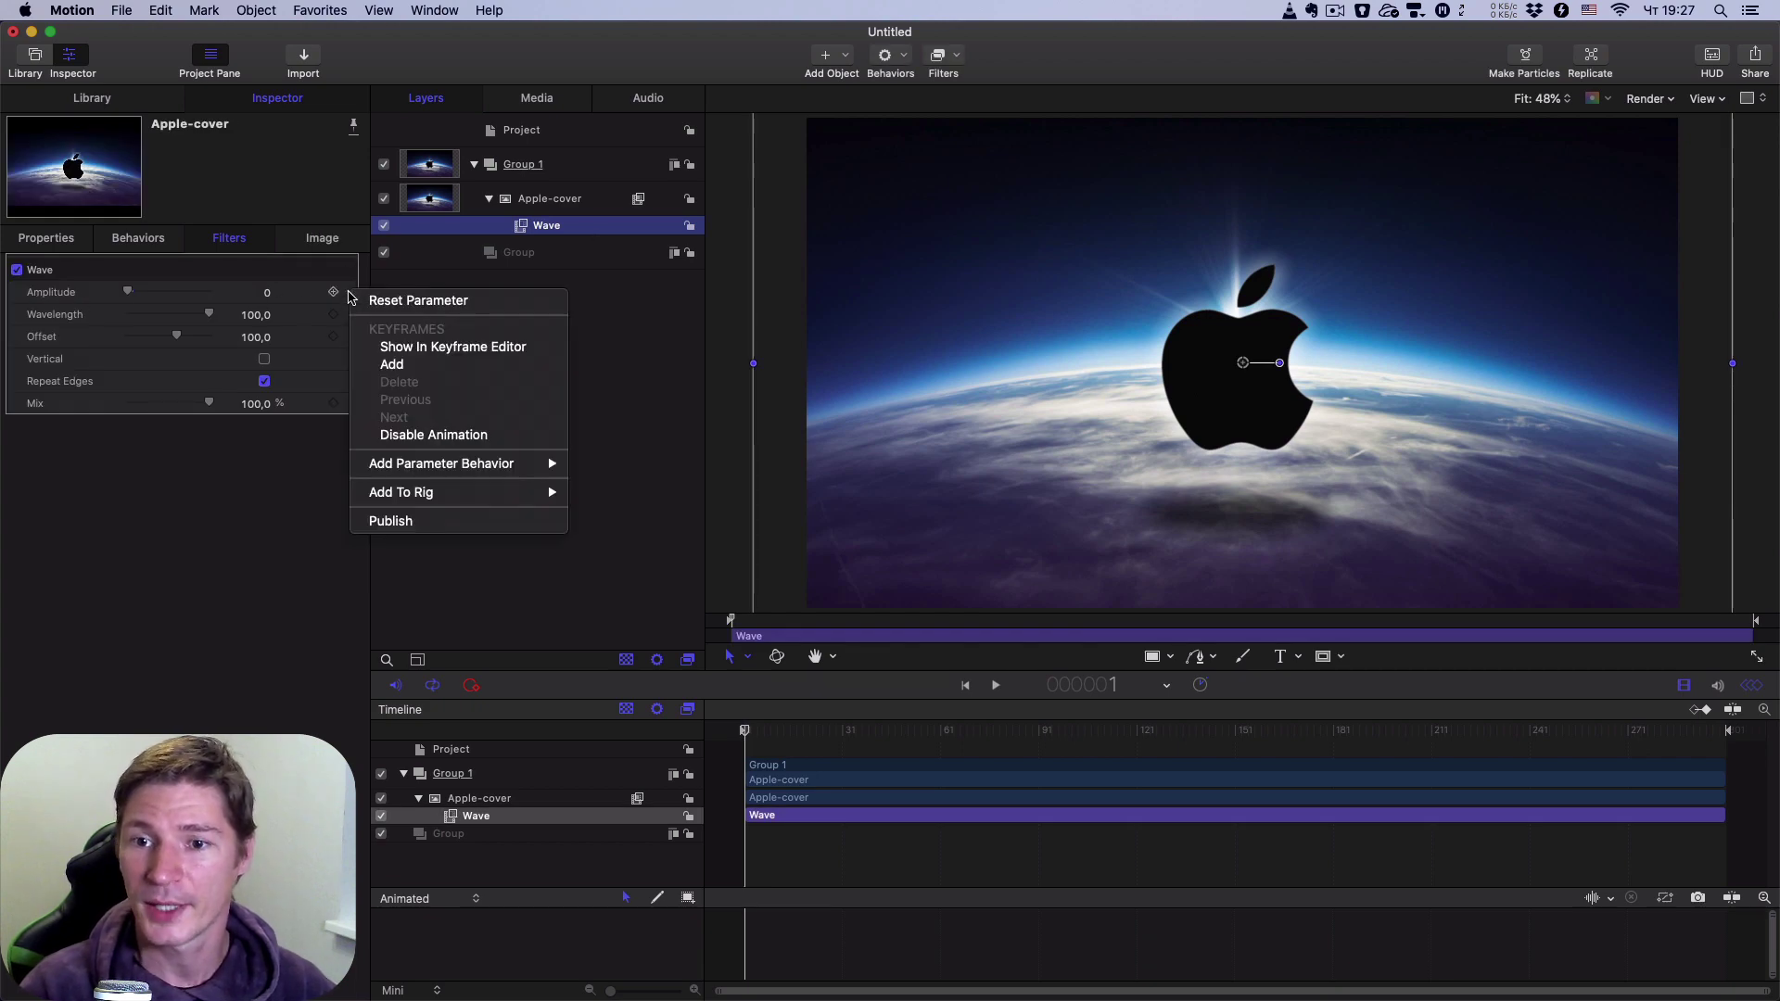
mouse_move(437, 464)
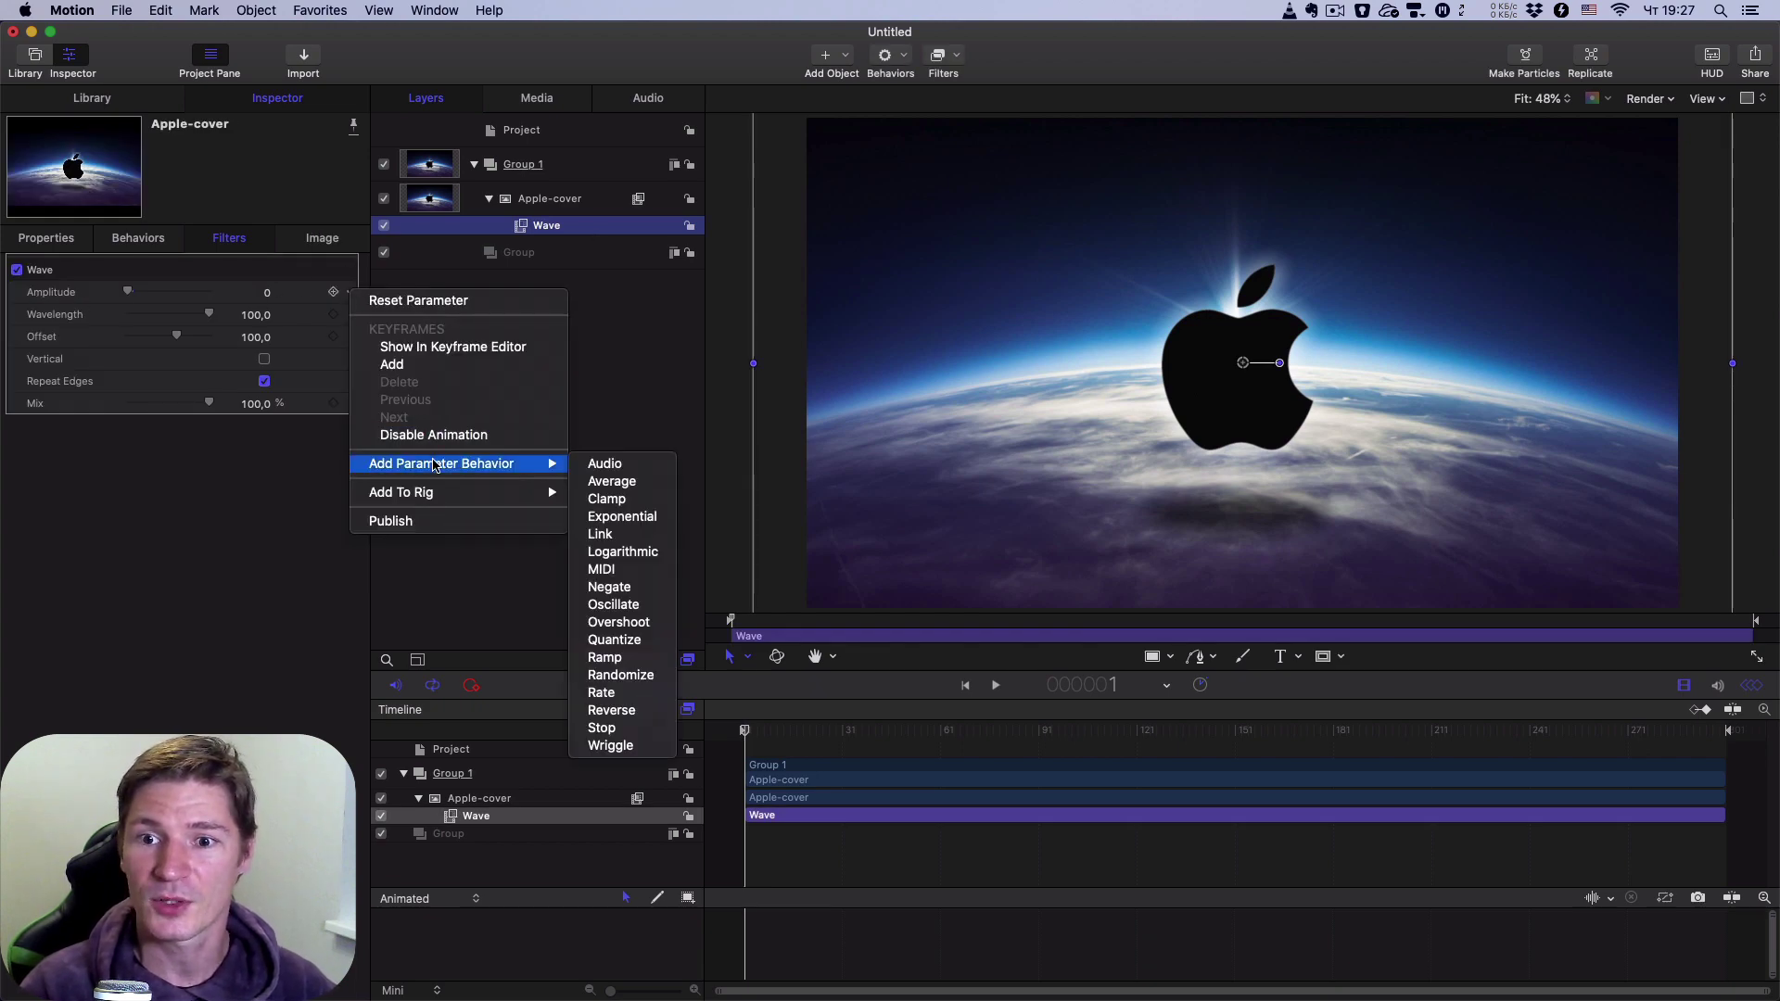
click(631, 466)
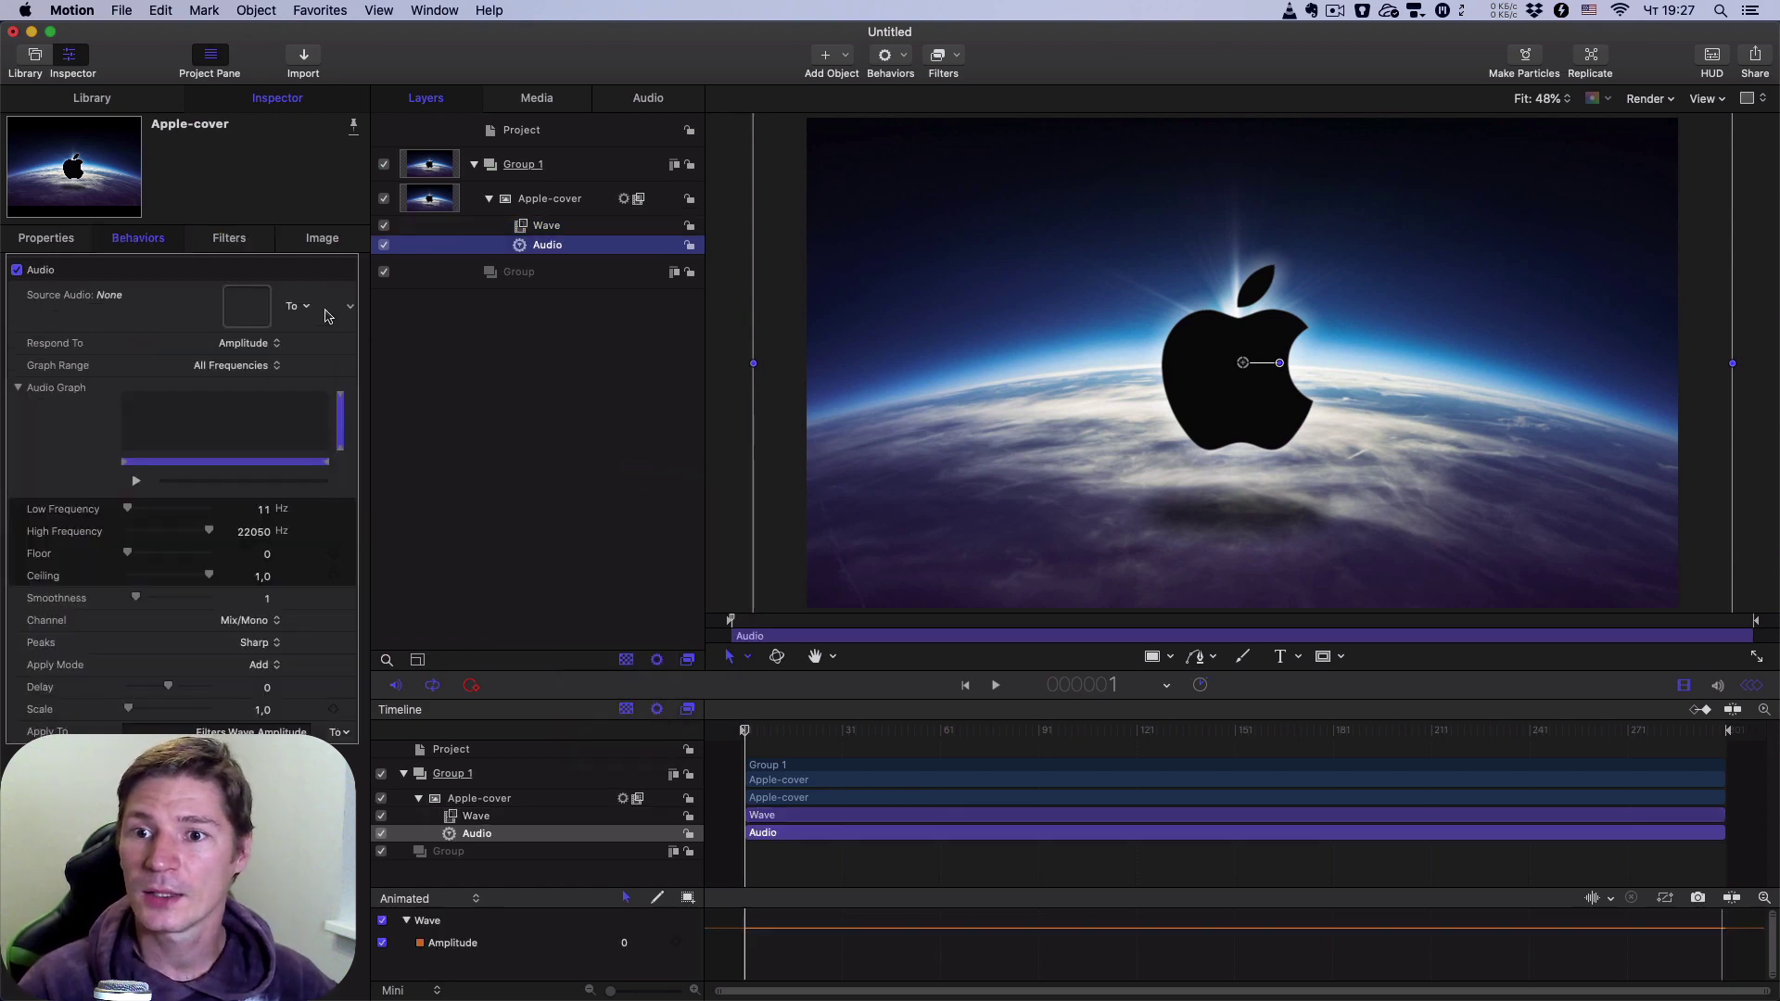
click(304, 307)
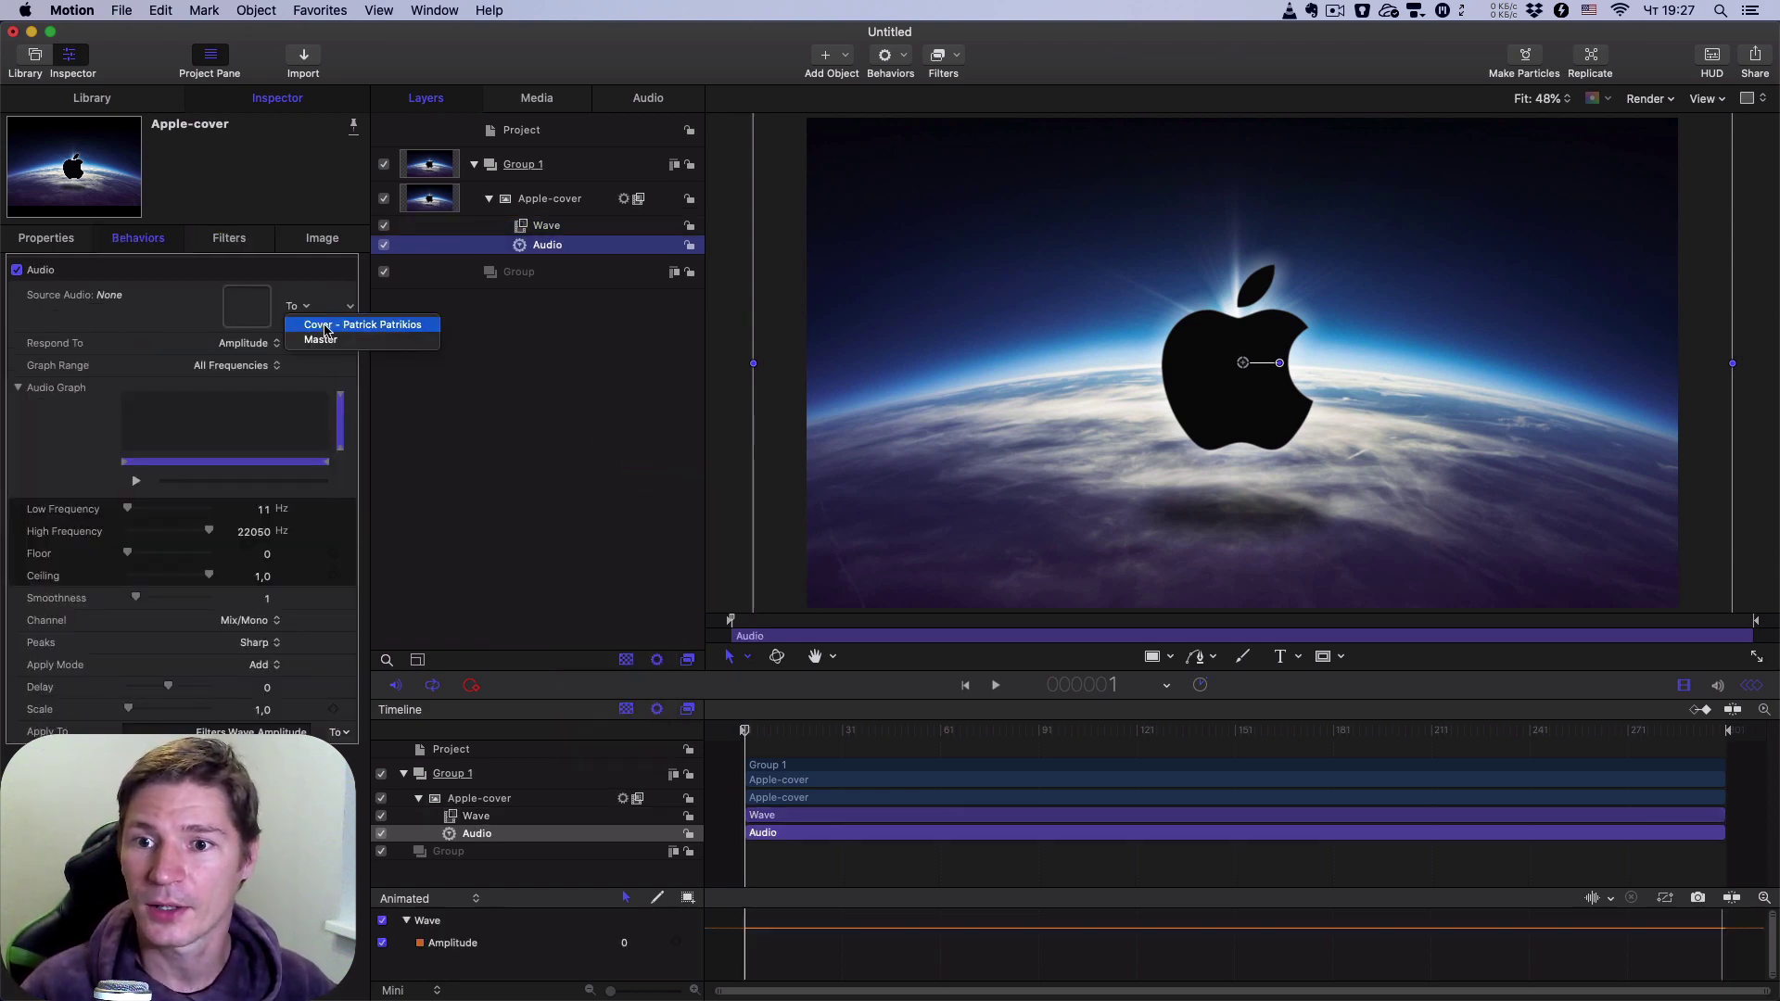
click(325, 326)
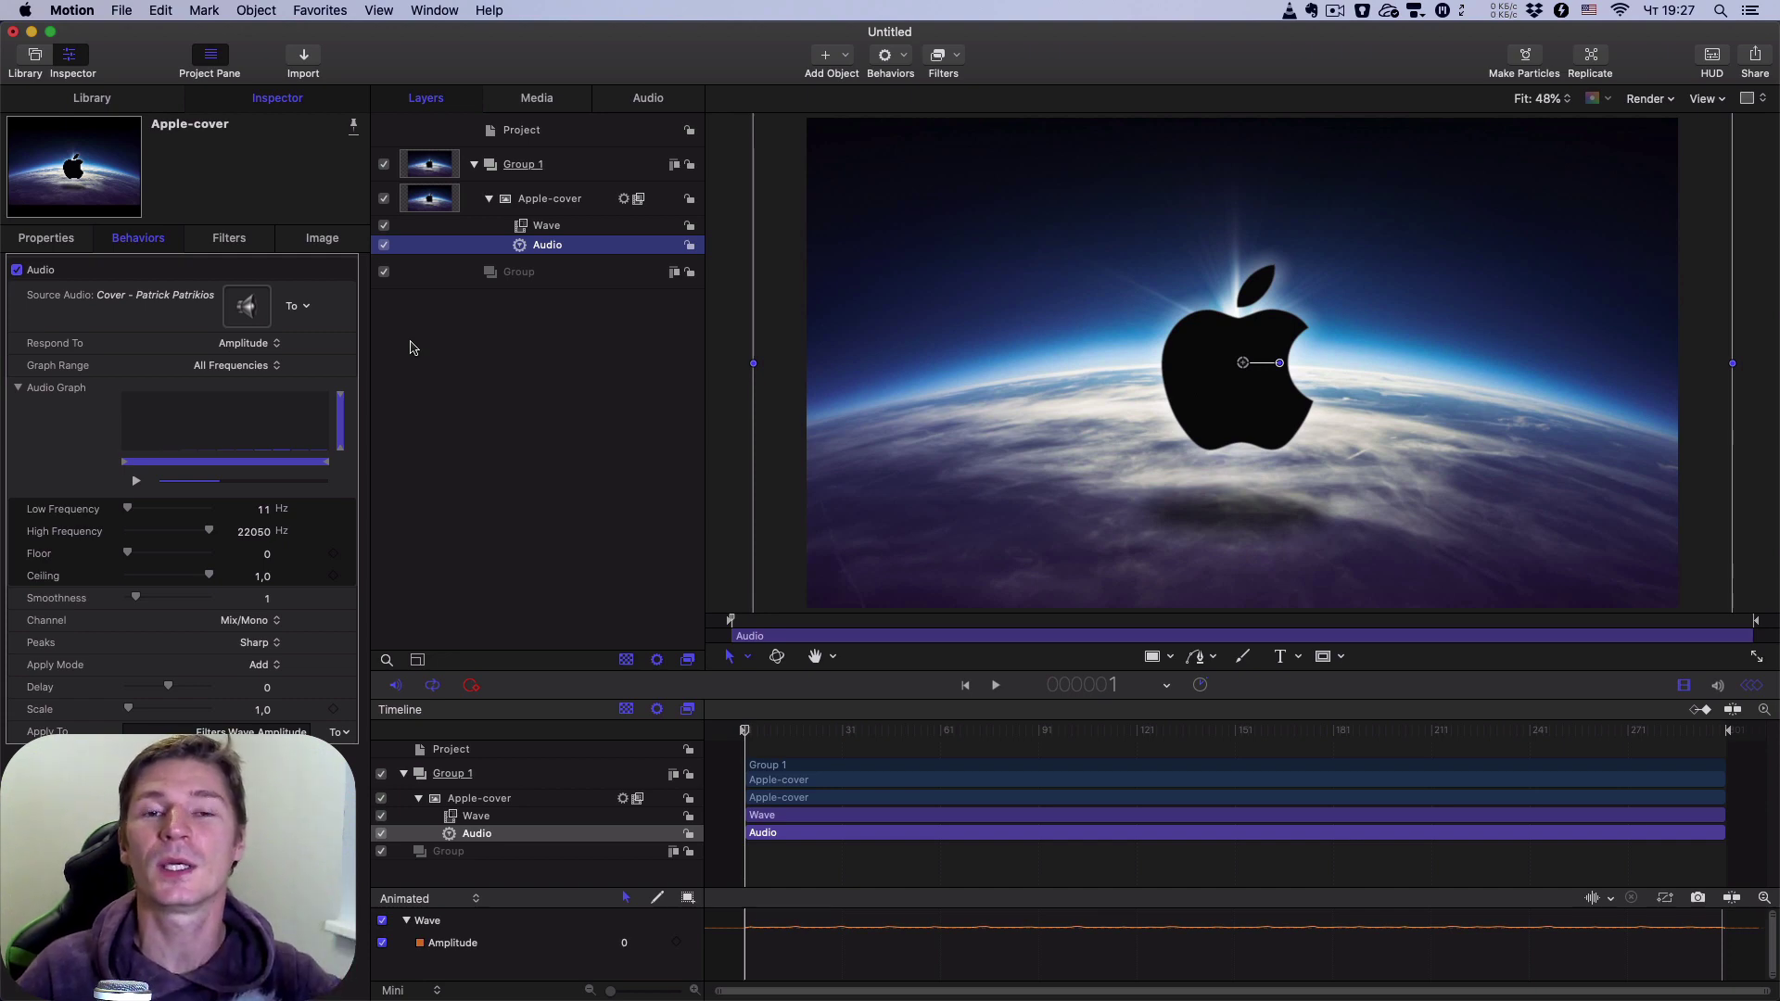
- Play the animation from the start to check how the Wave distortion reacts to the music
click(747, 733)
key(space)
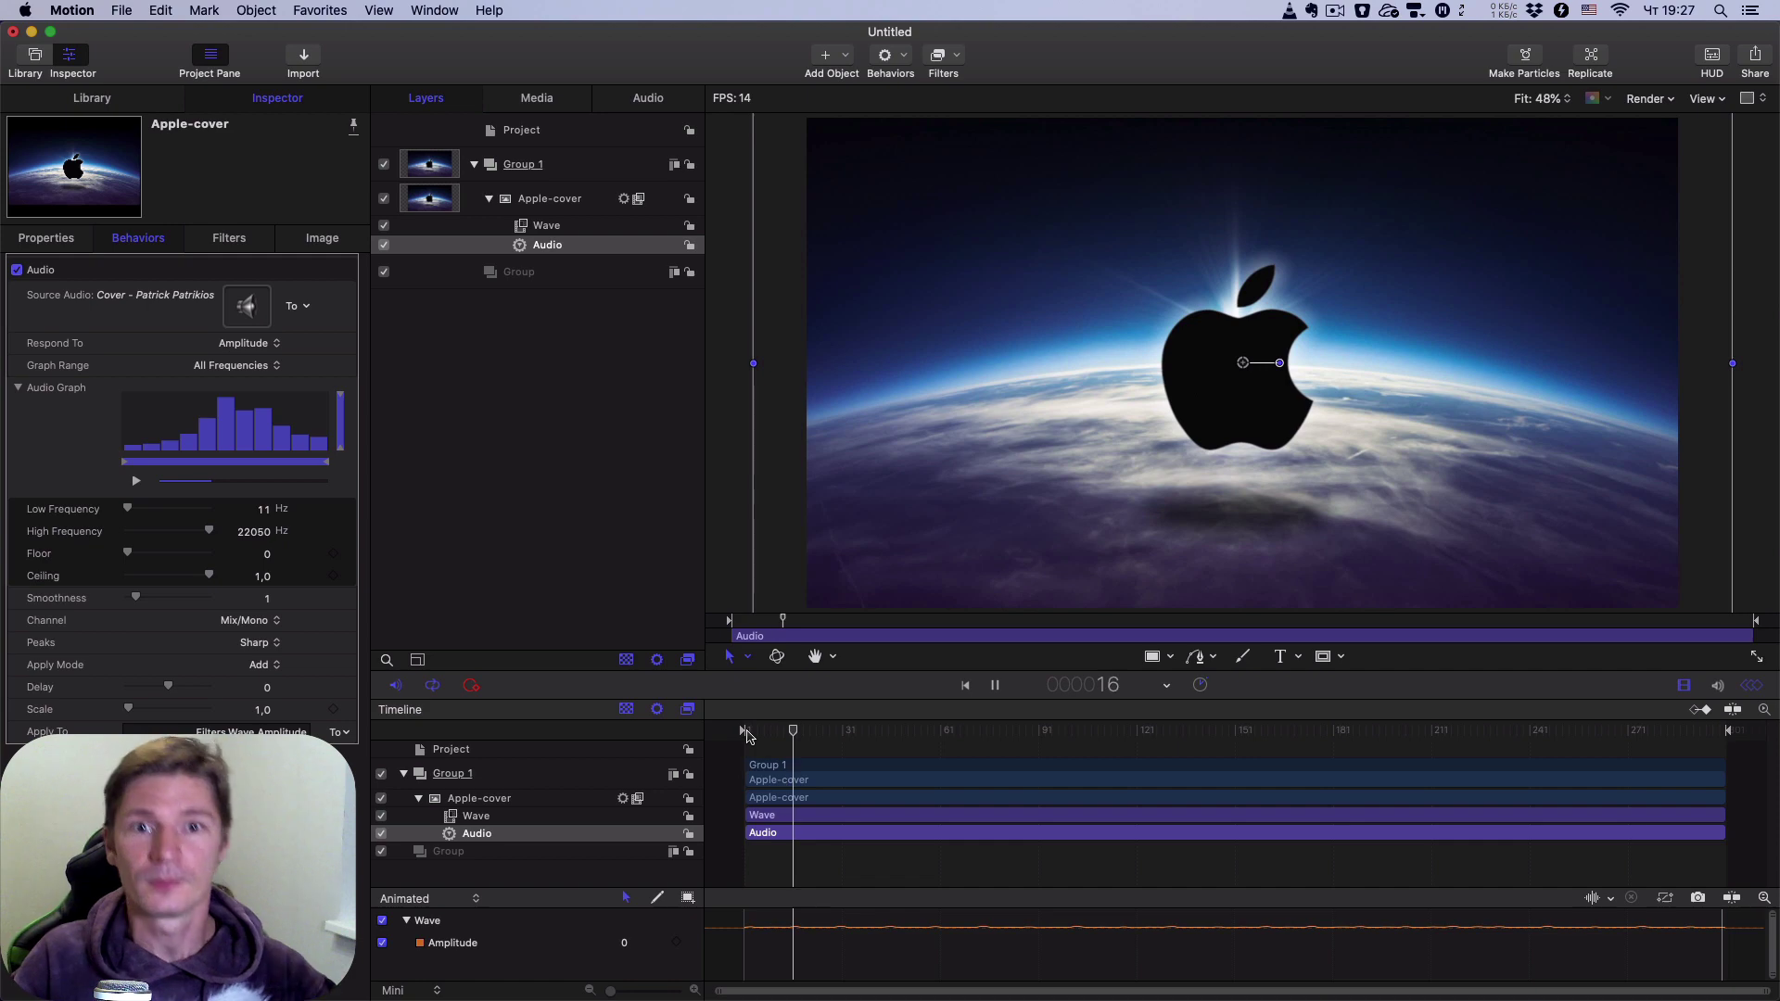
key(space)
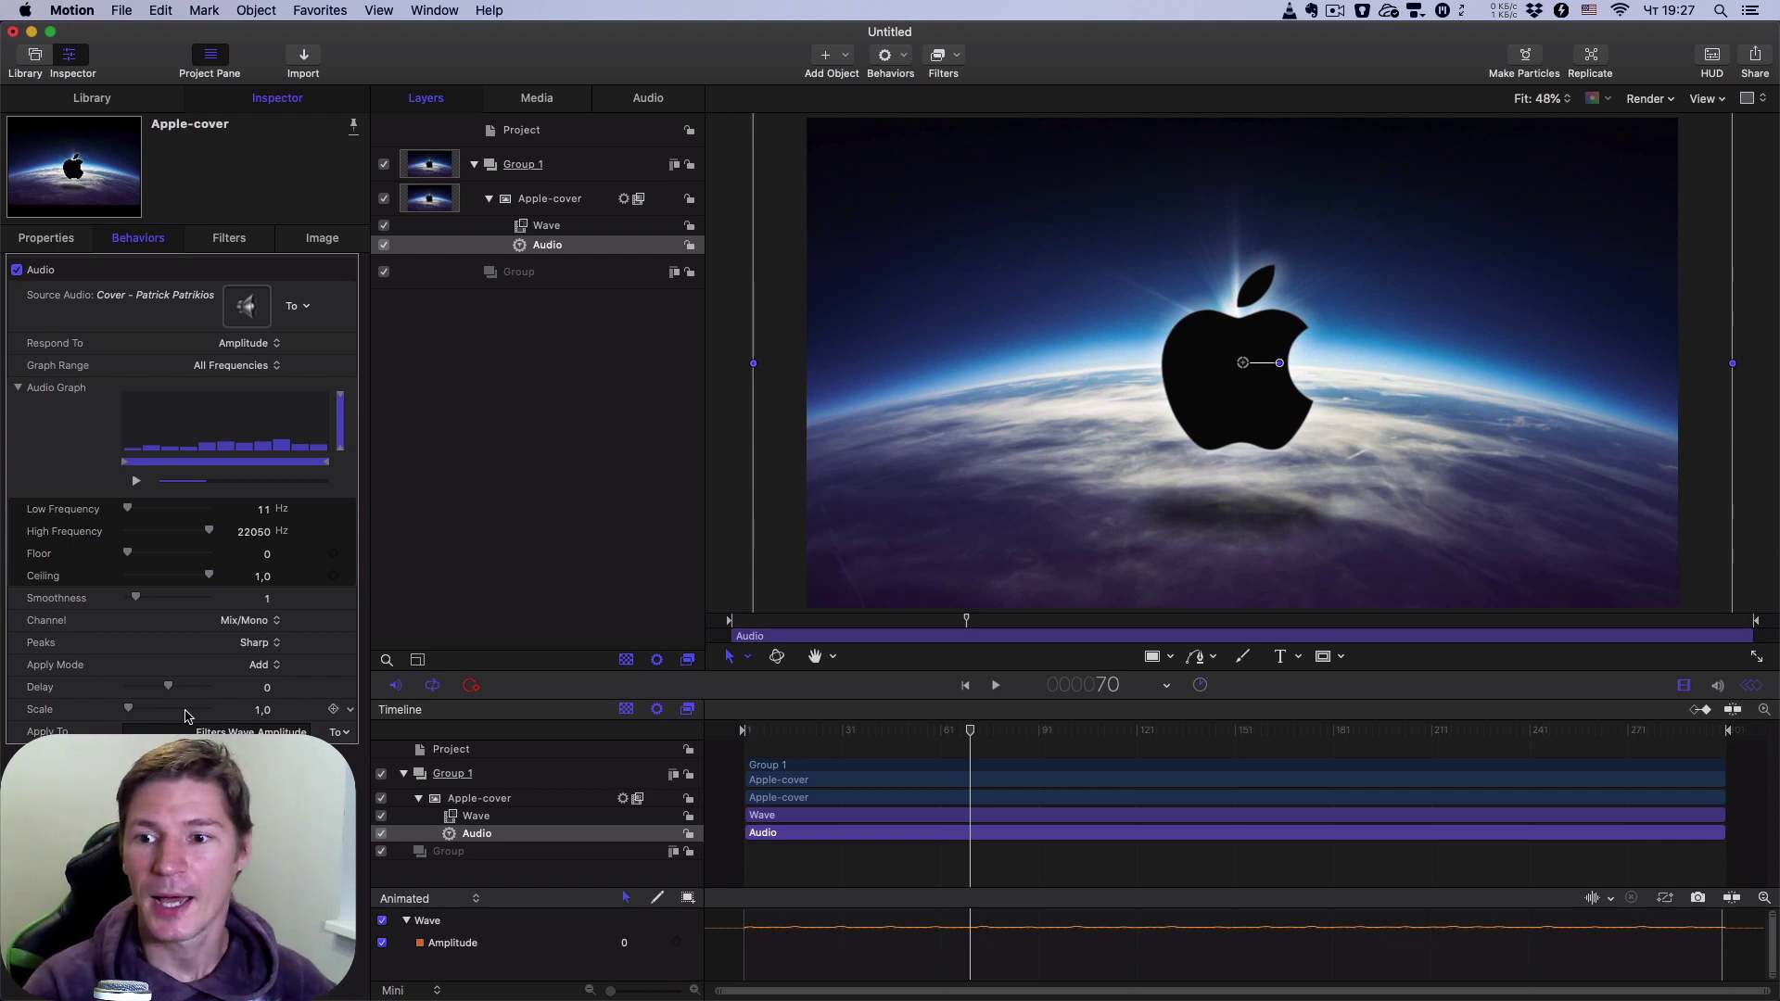
- Set the Audio behavior's Scale to 52,0 and play back the music-driven Wave distortion from near the start
drag(128, 710, 171, 715)
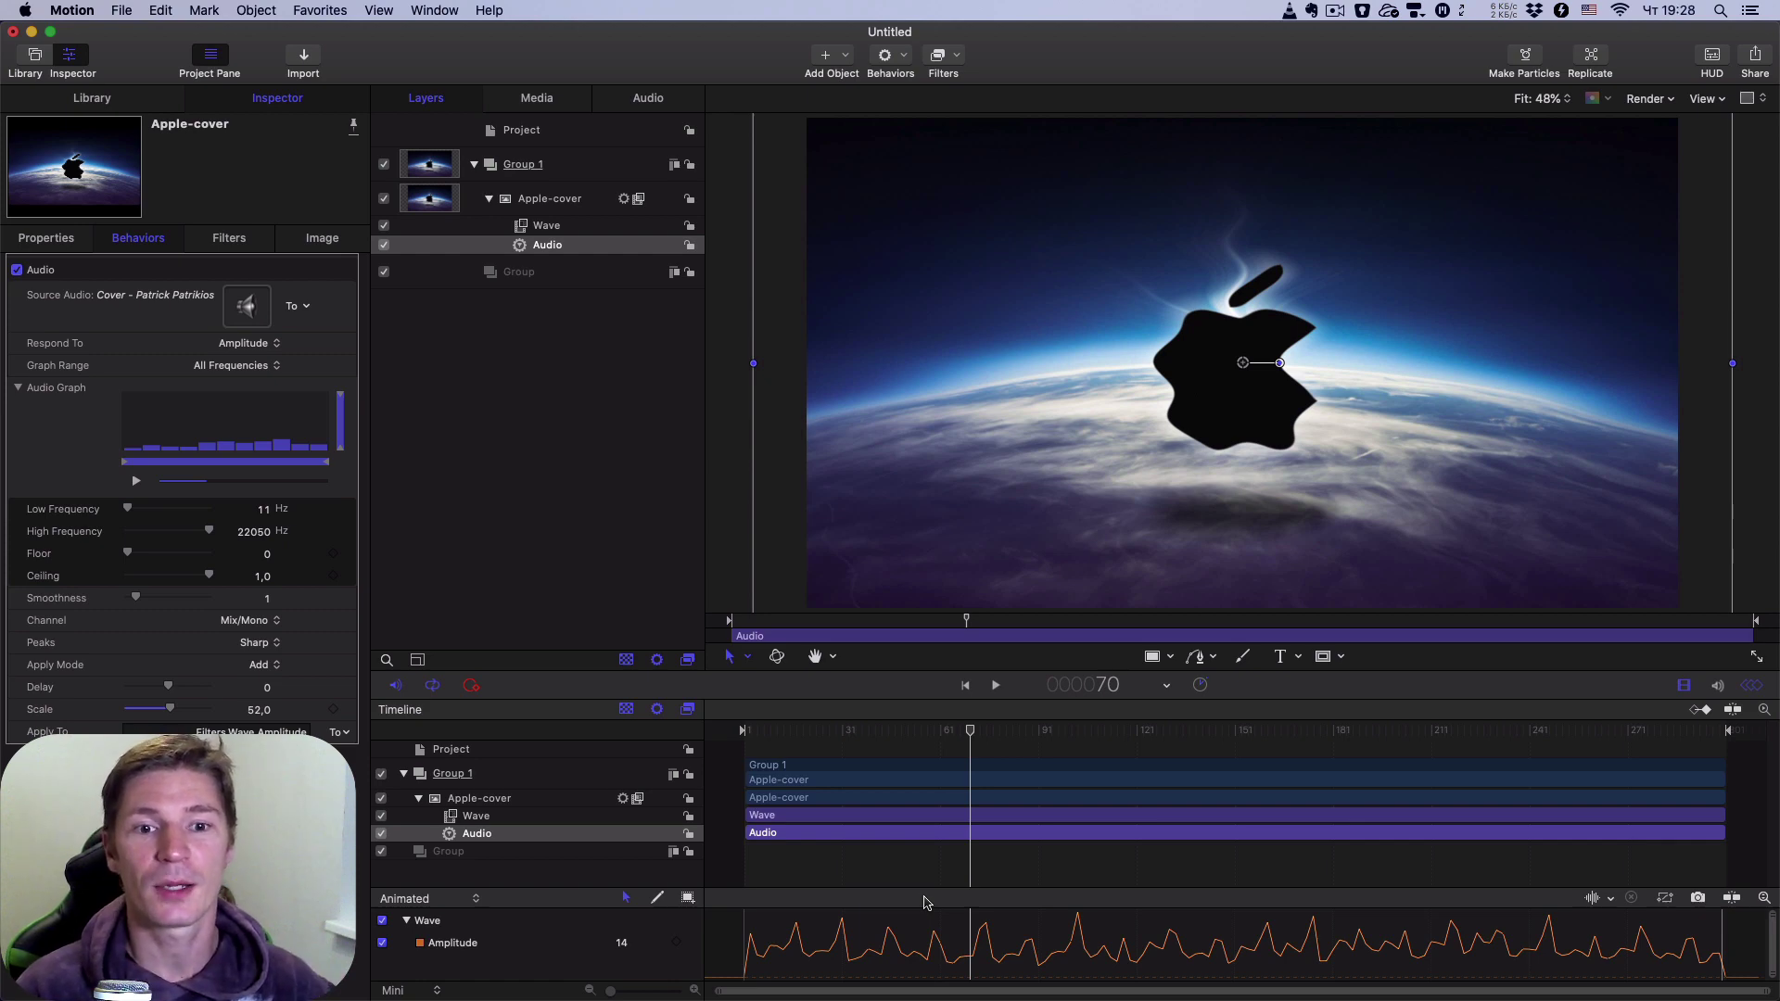
click(780, 734)
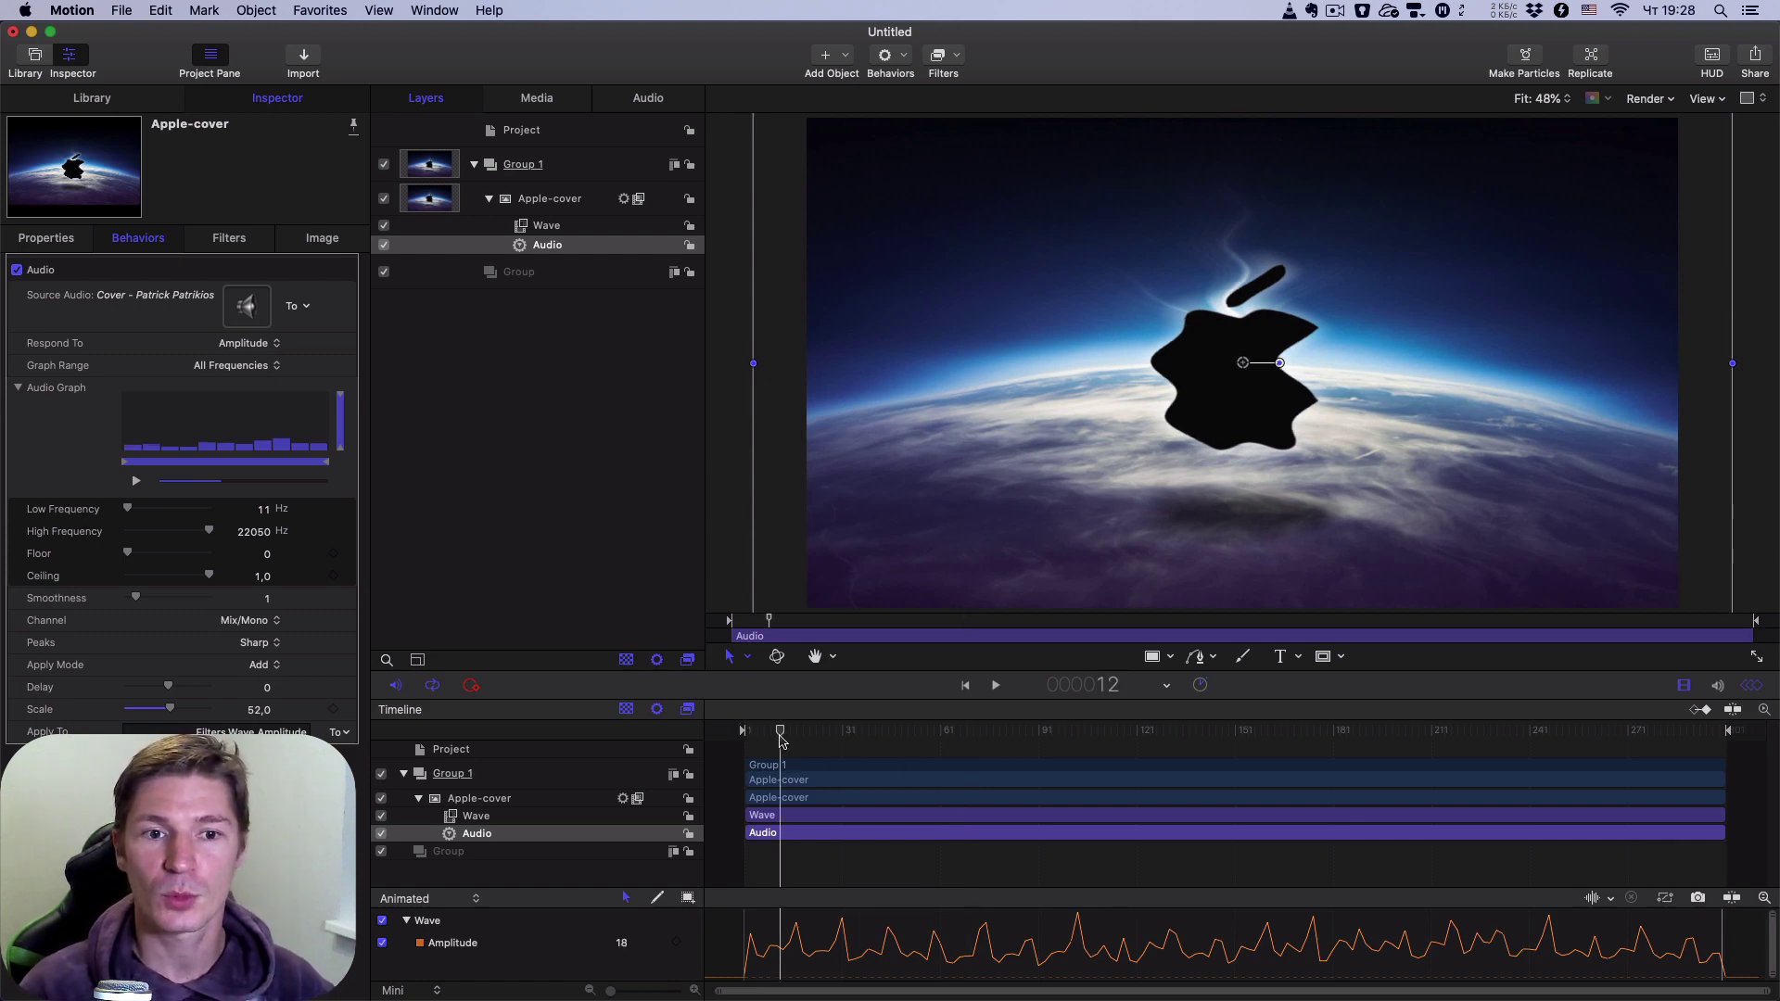
key(space)
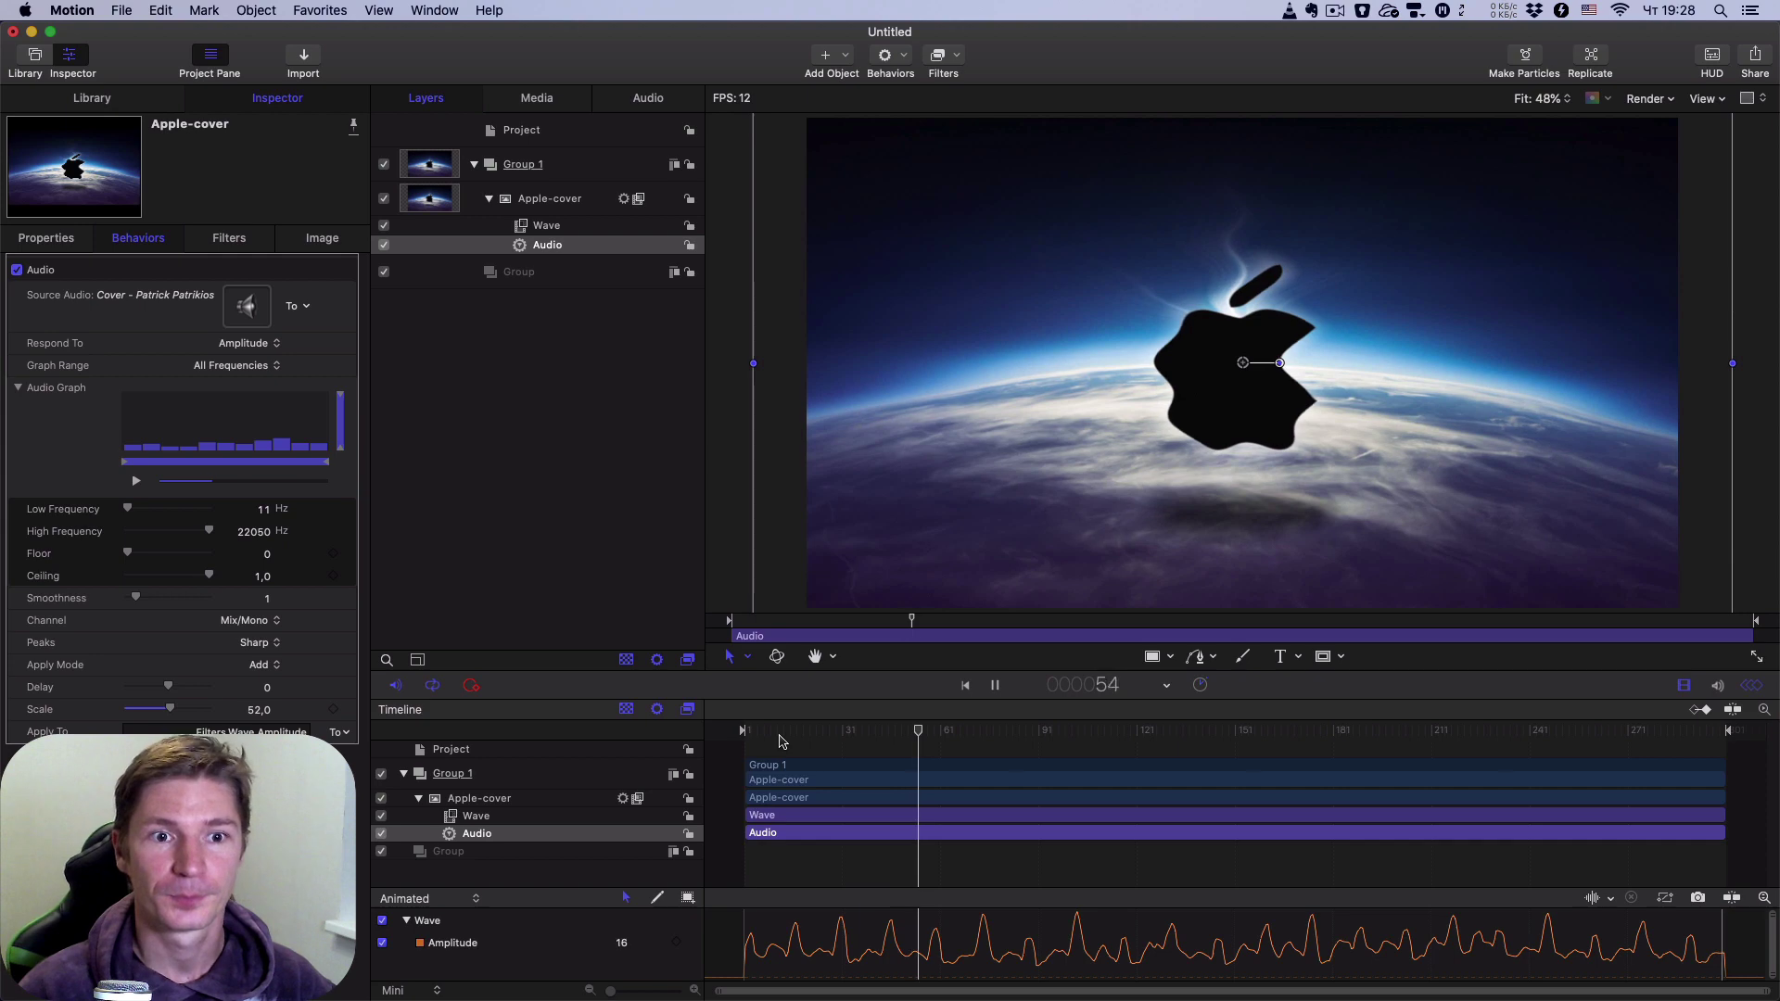
key(space)
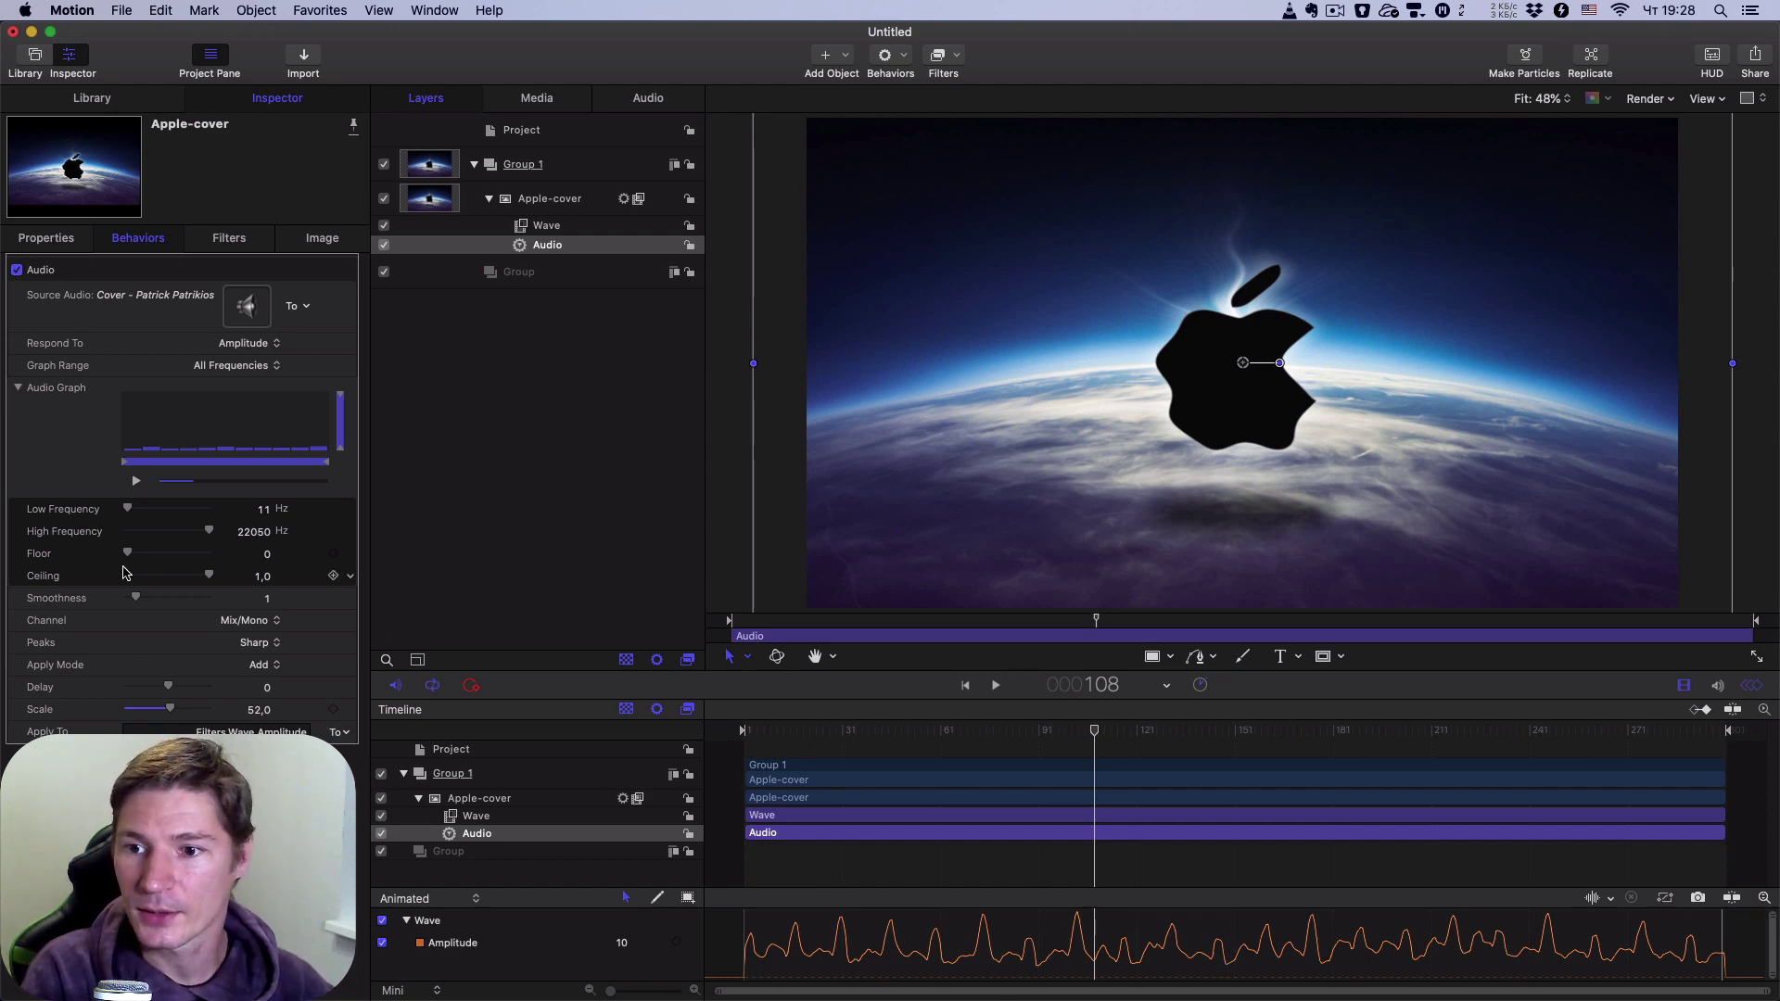
- Raise the Audio behavior's Floor to 0,26 and play back the music-driven Wave distortion from early in the timeline
drag(128, 553, 137, 553)
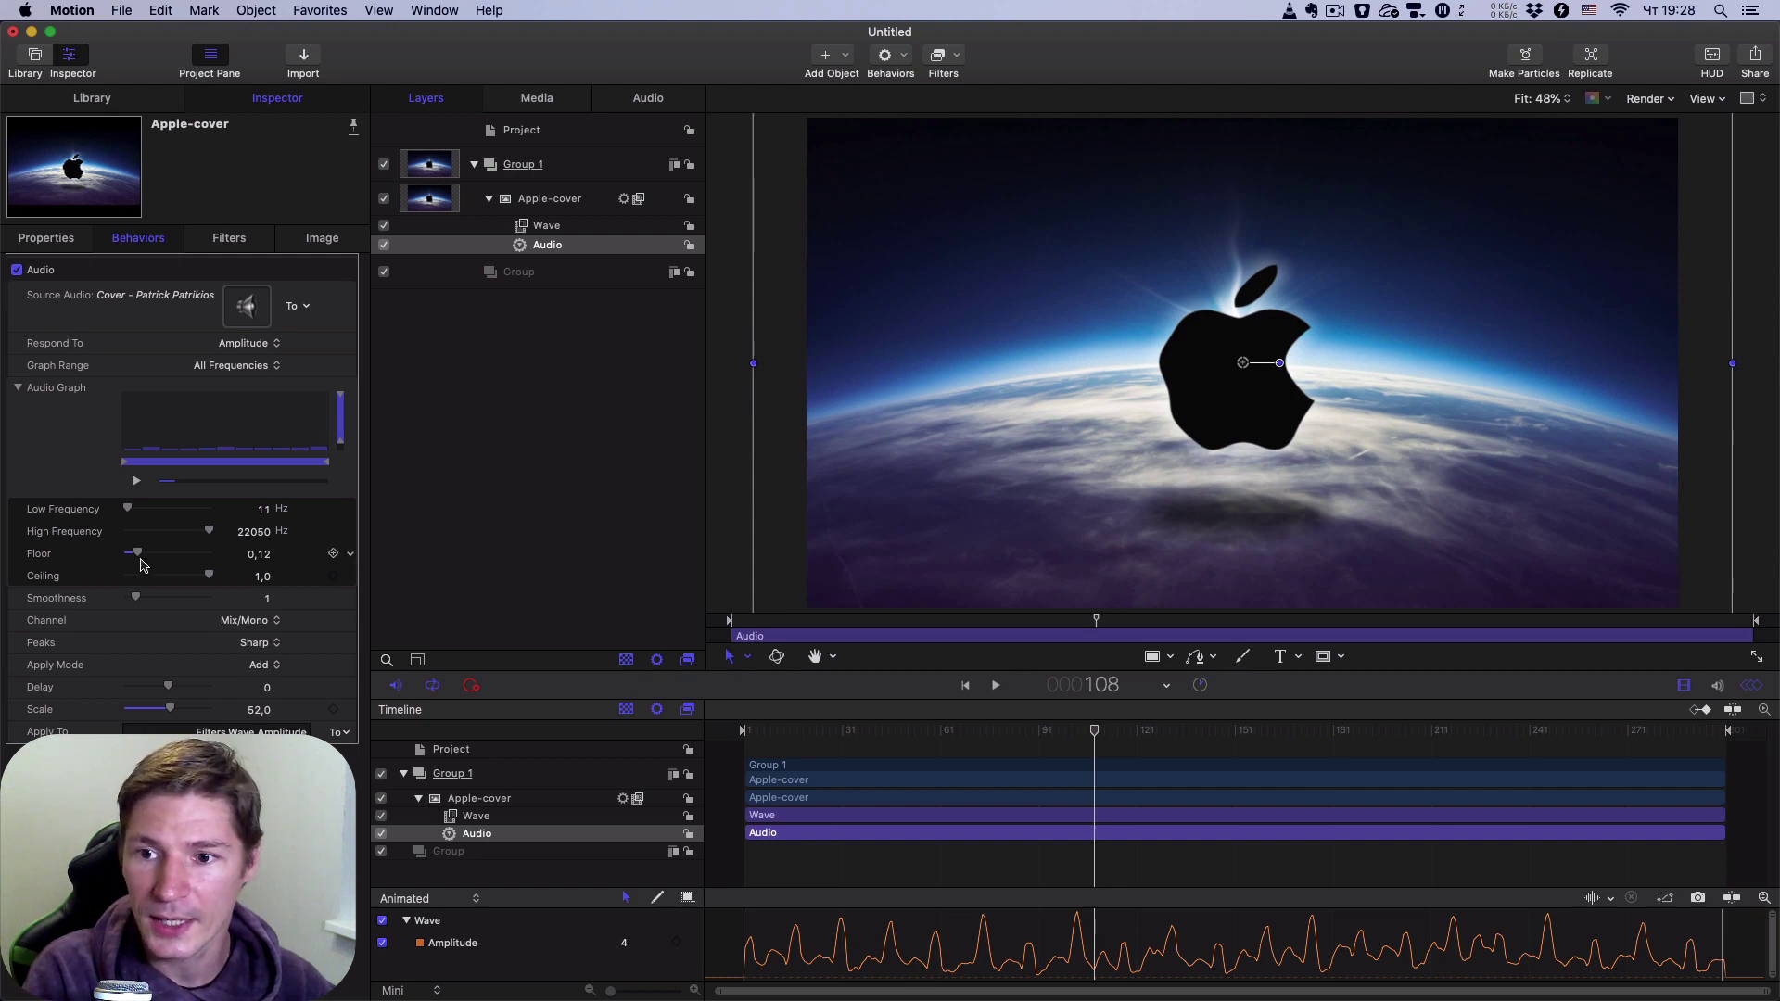
drag(138, 553, 152, 554)
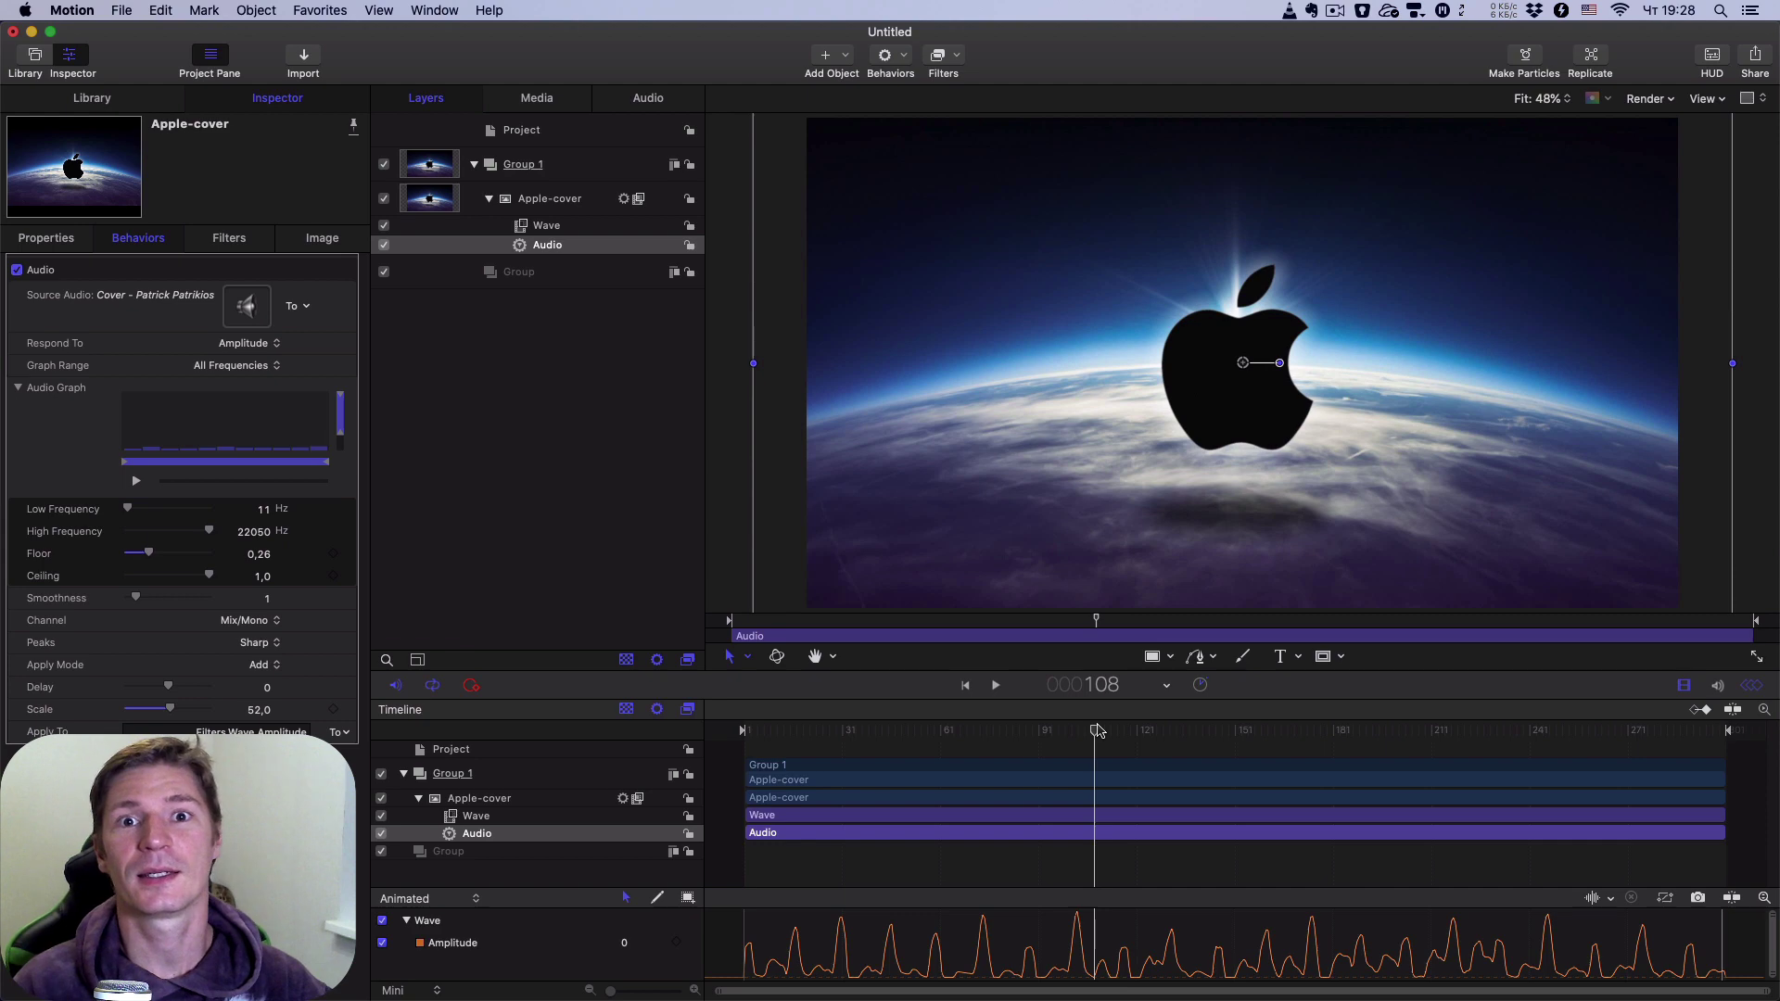
click(905, 731)
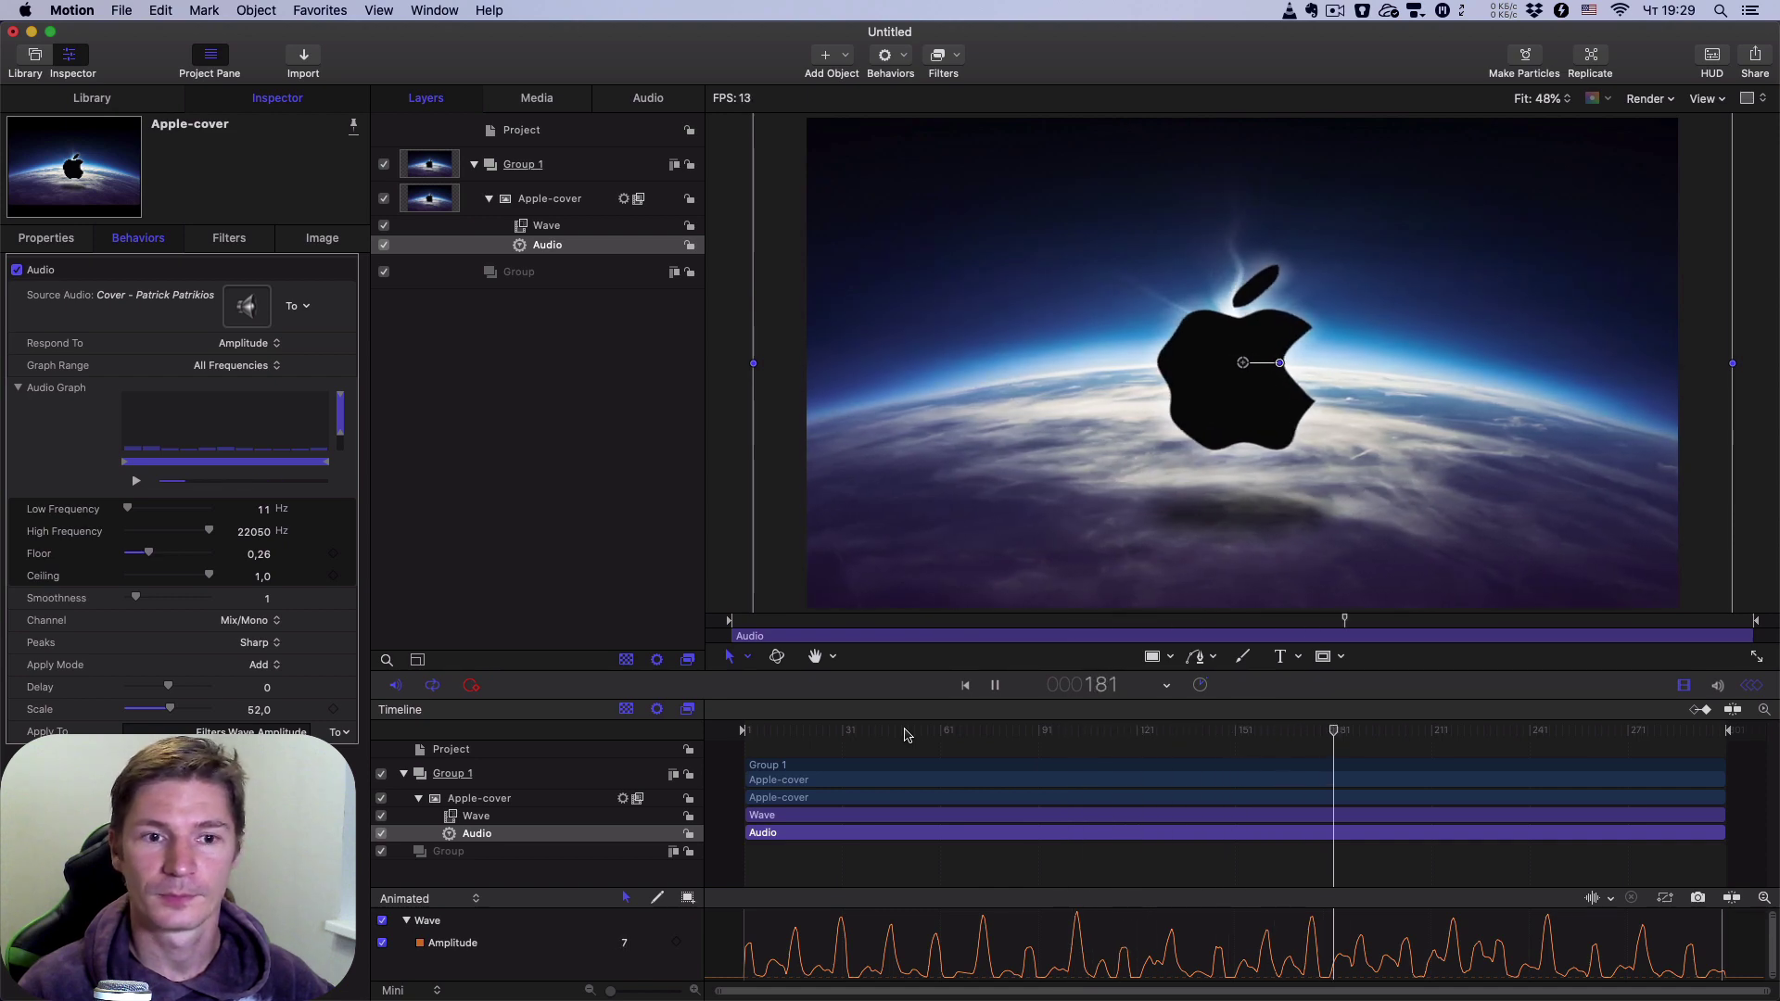
key(space)
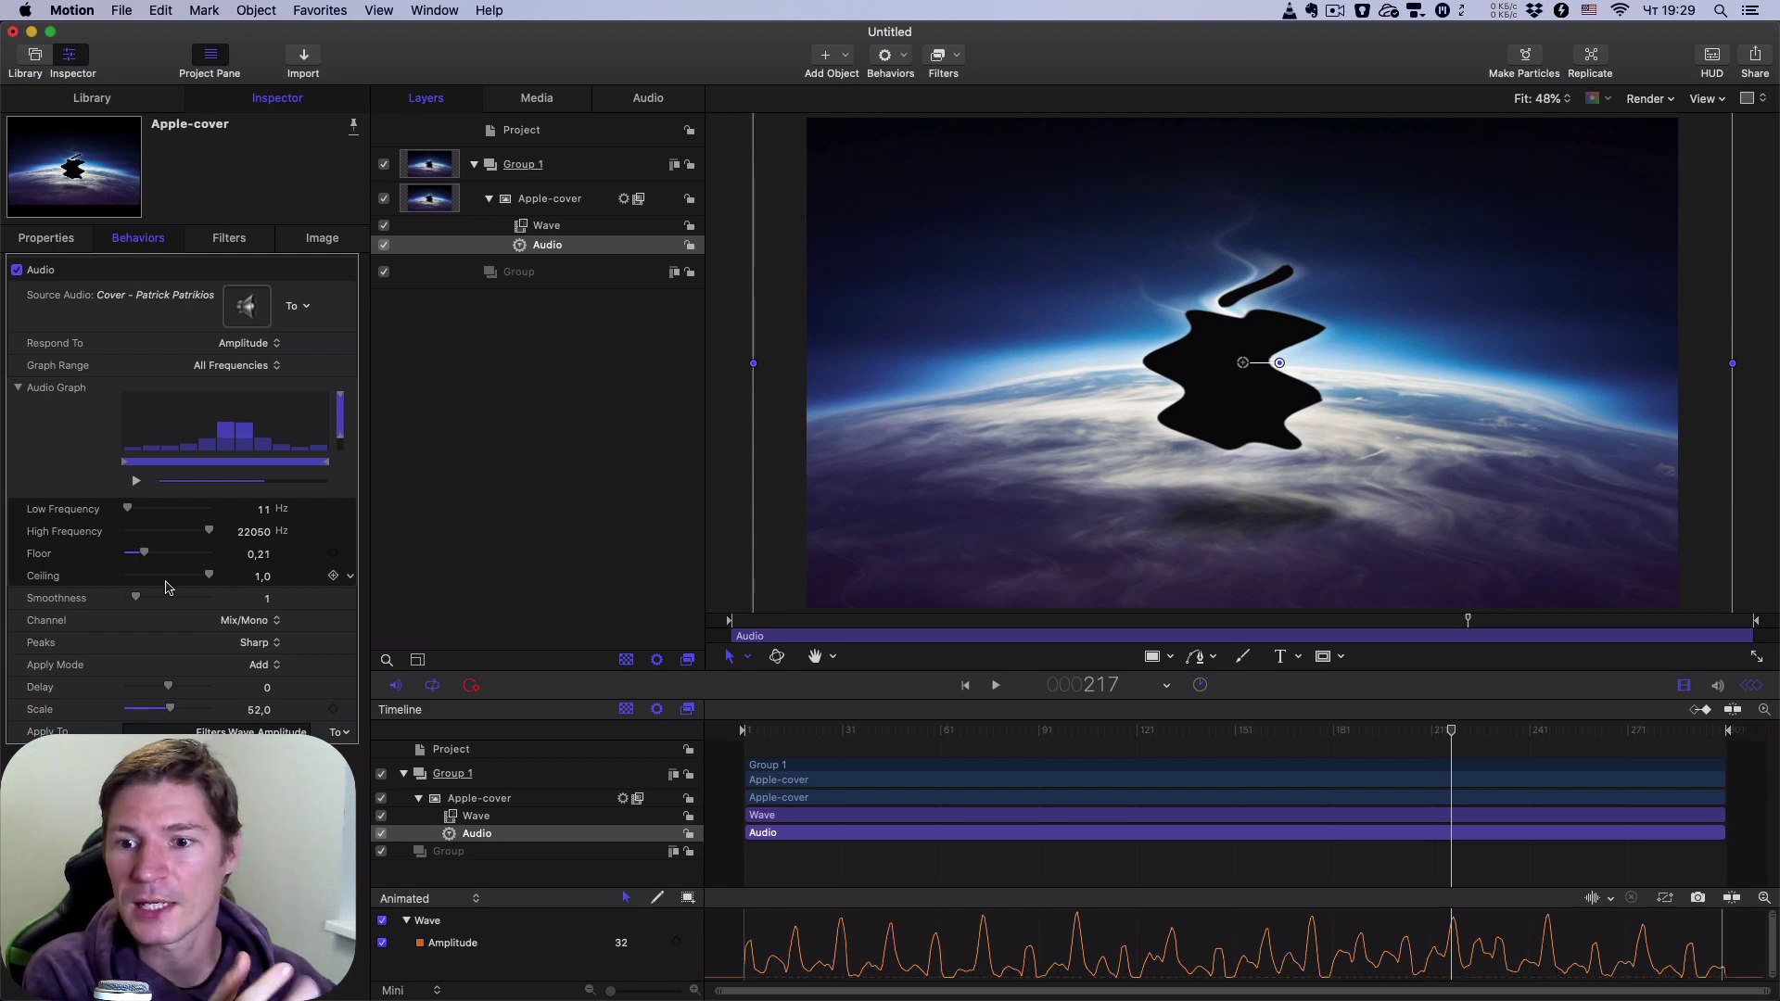
- Try Smooth peaks for the Audio behavior, check the playback, and set Peaks back to Sharp
click(276, 642)
click(261, 659)
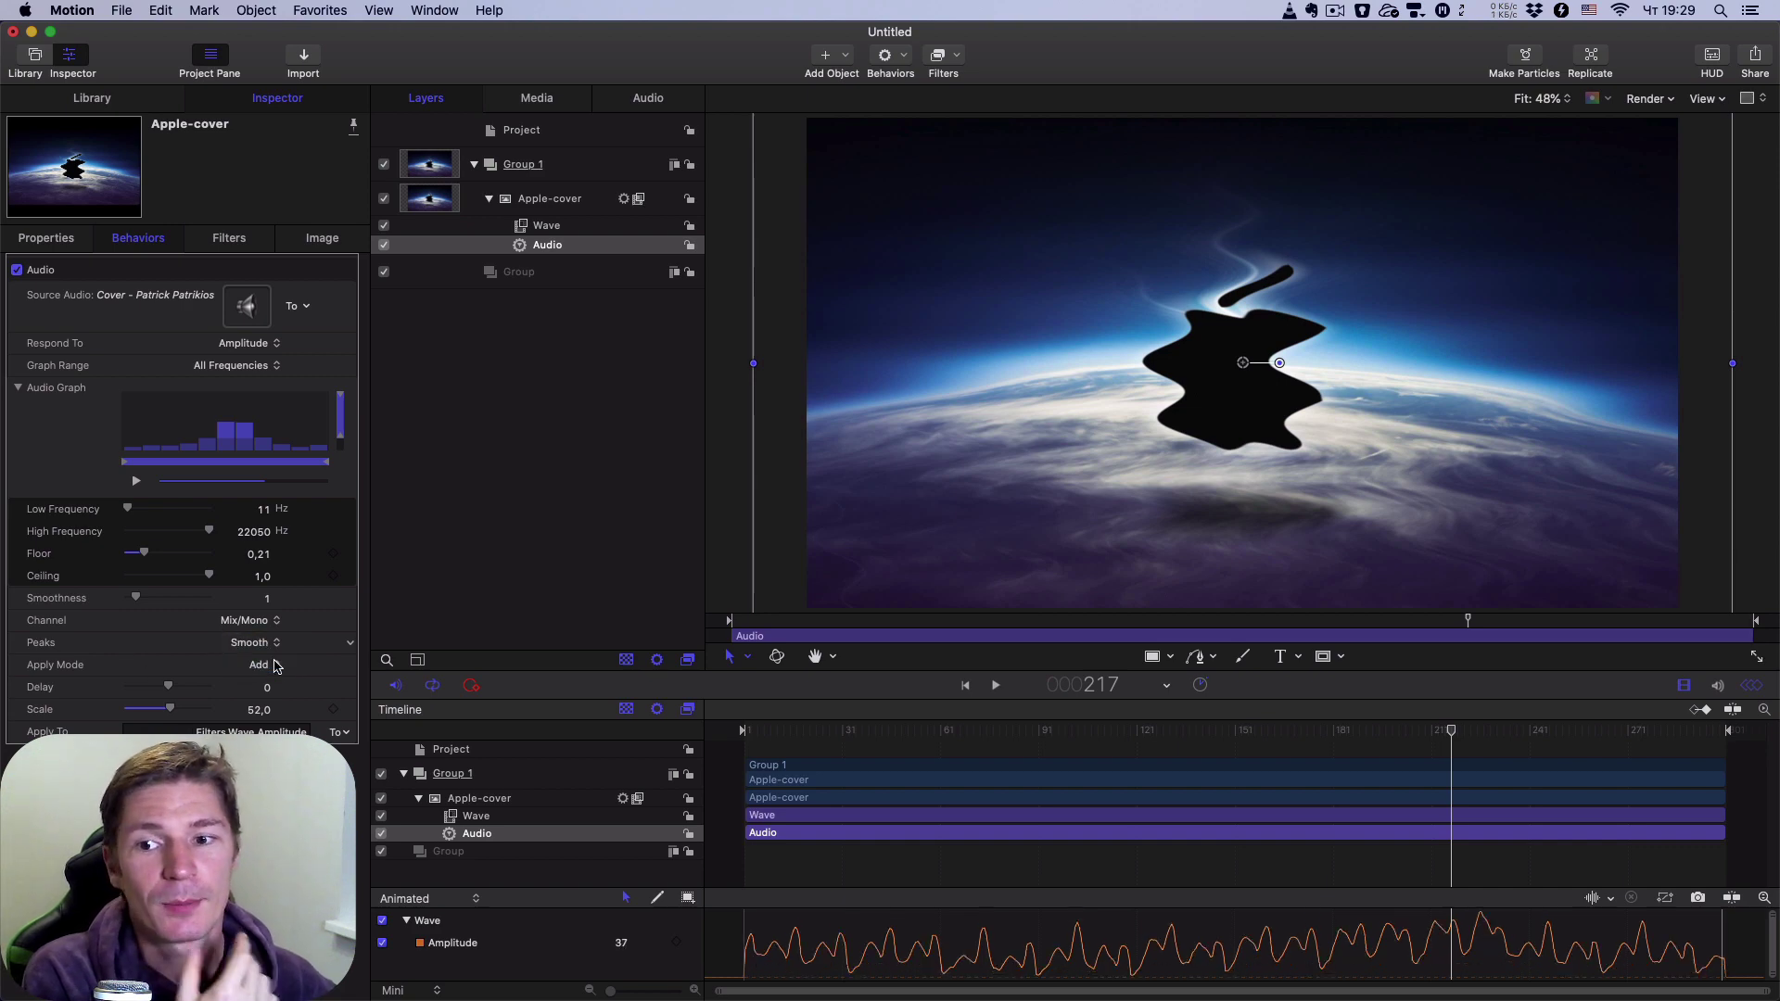
click(862, 733)
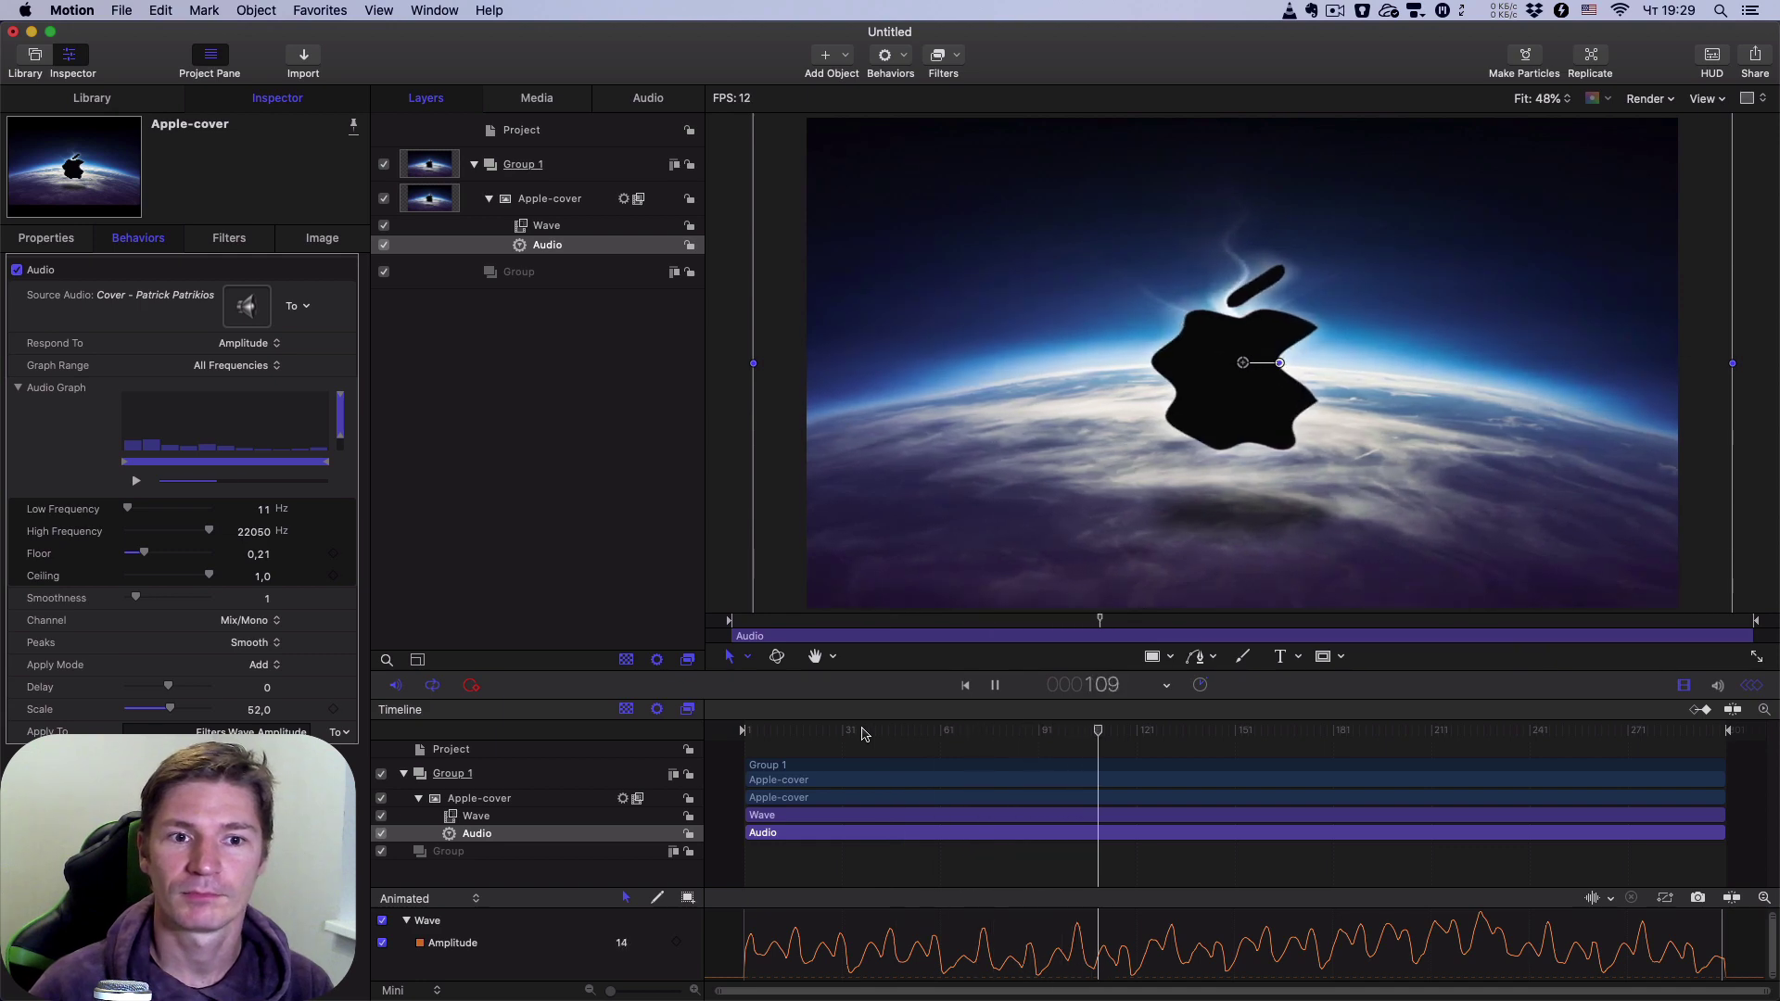
key(space)
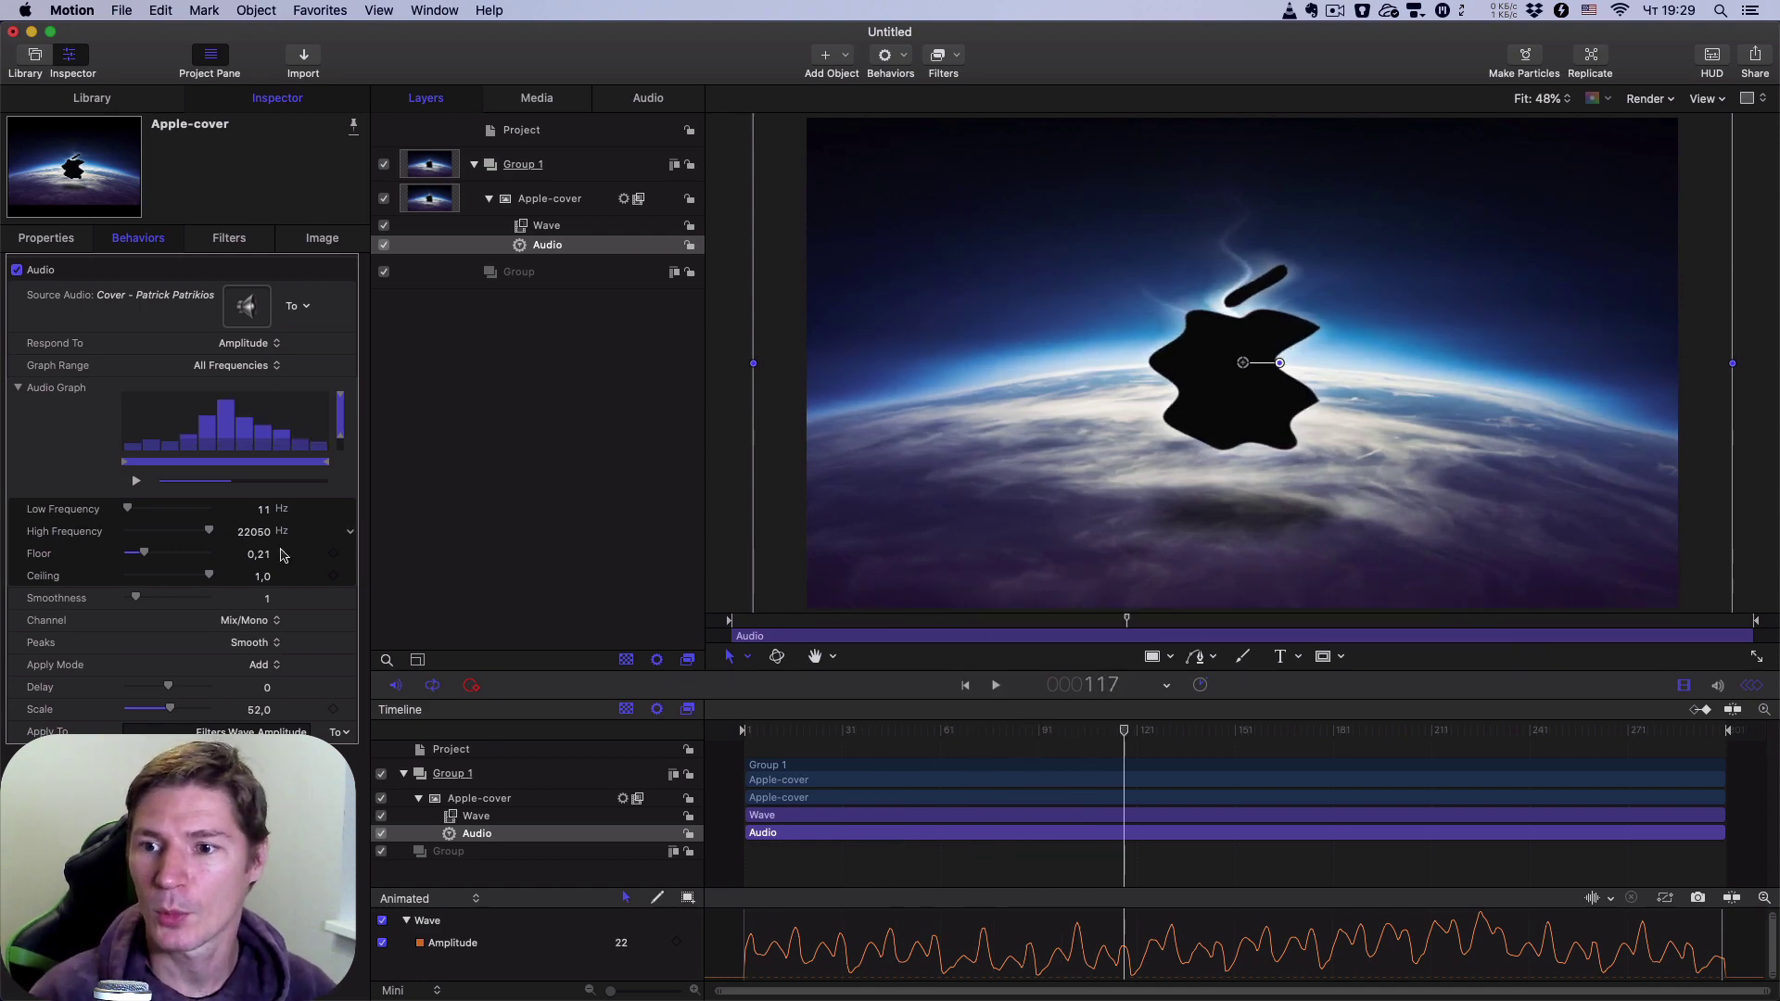
click(278, 649)
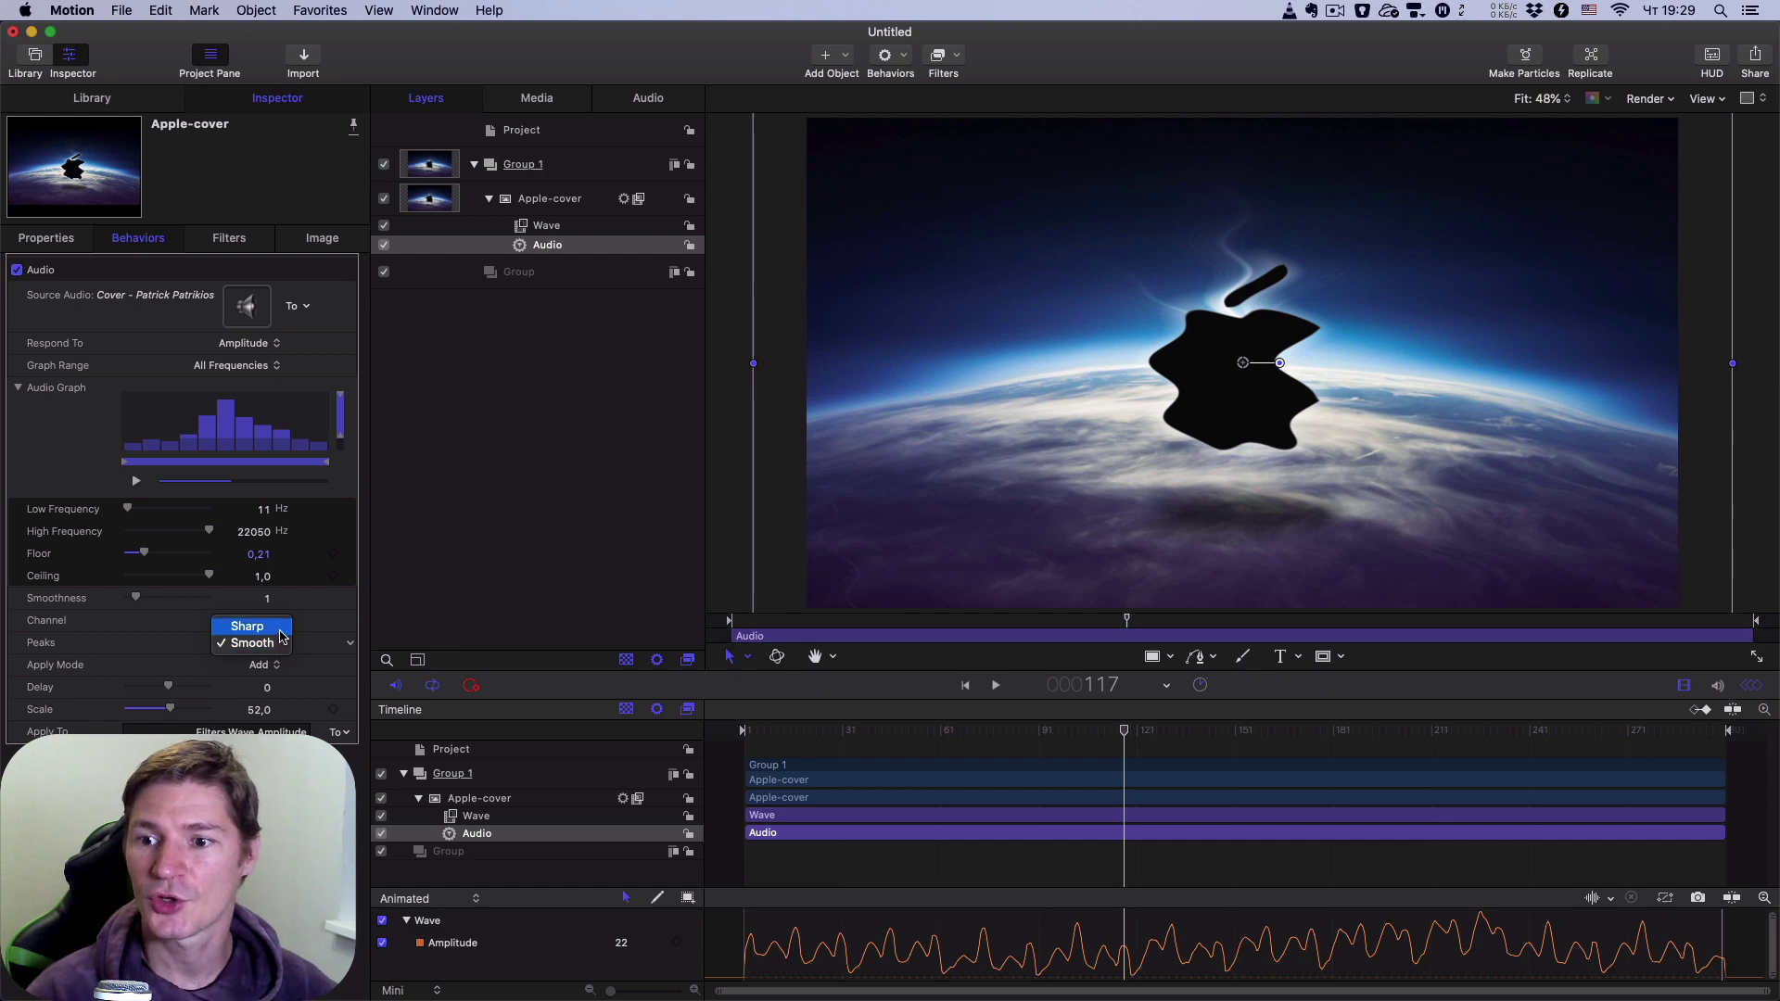
click(283, 636)
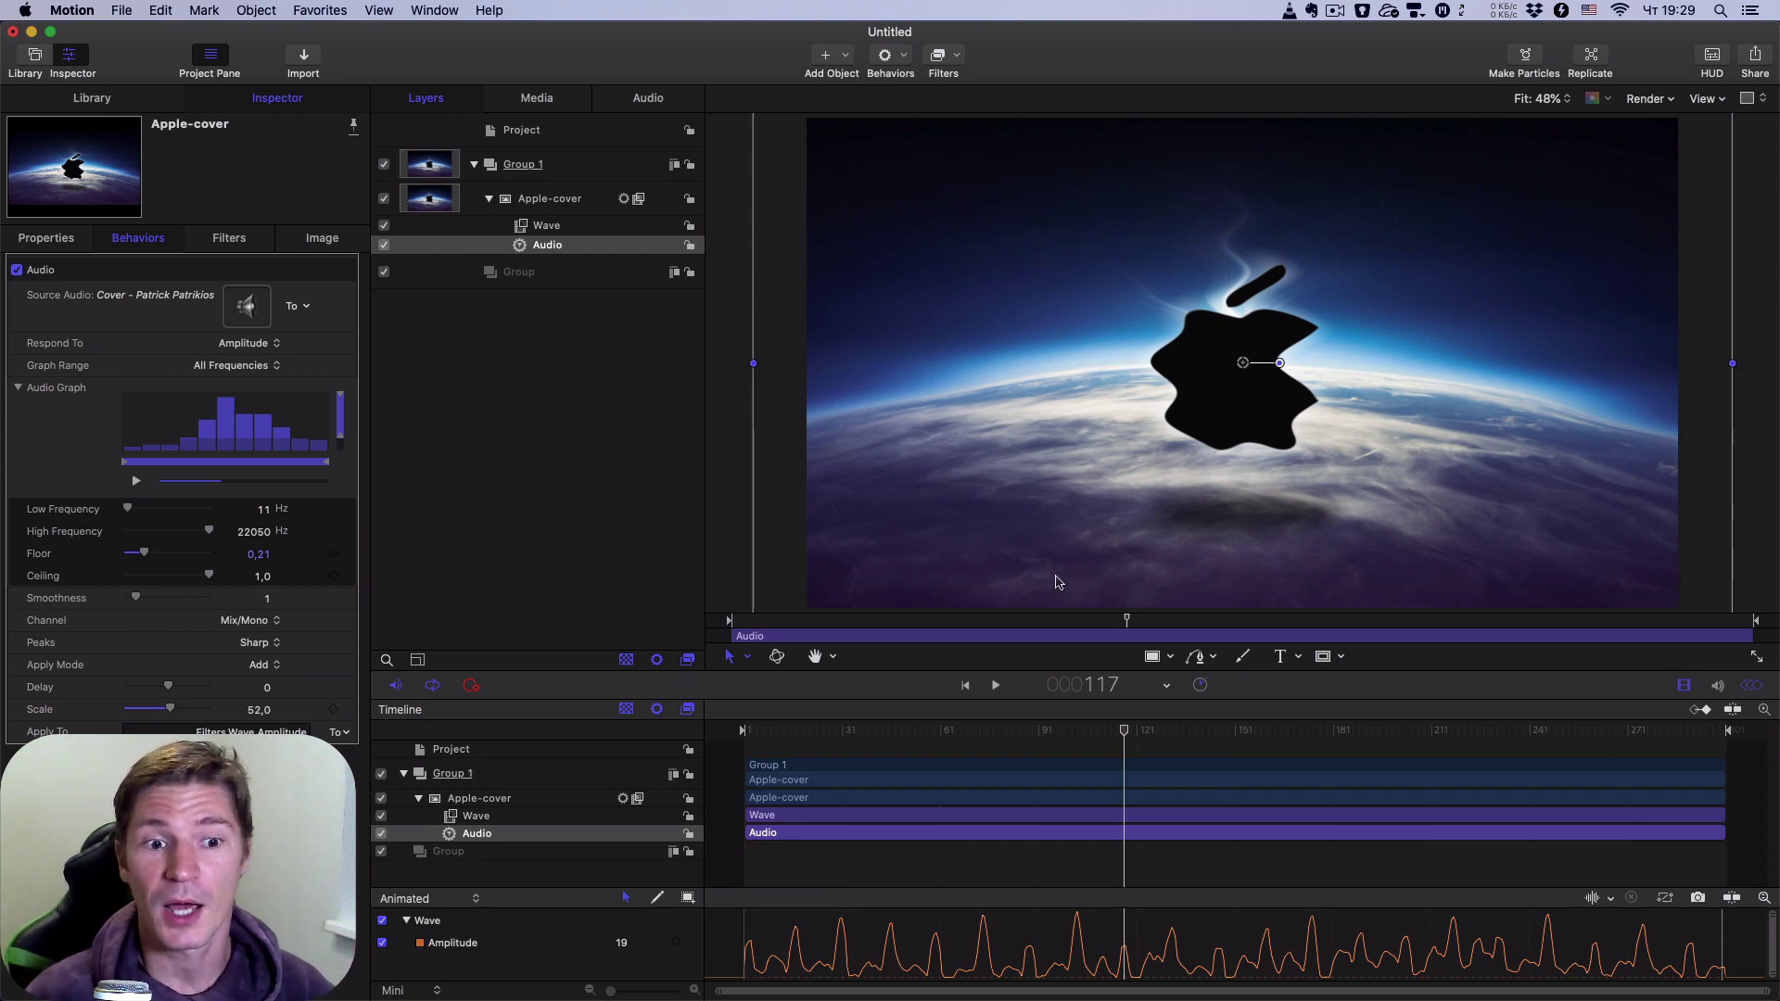
- Add a text object reading FINAC CUT PRO in the dark sky above the apple logo
click(1282, 657)
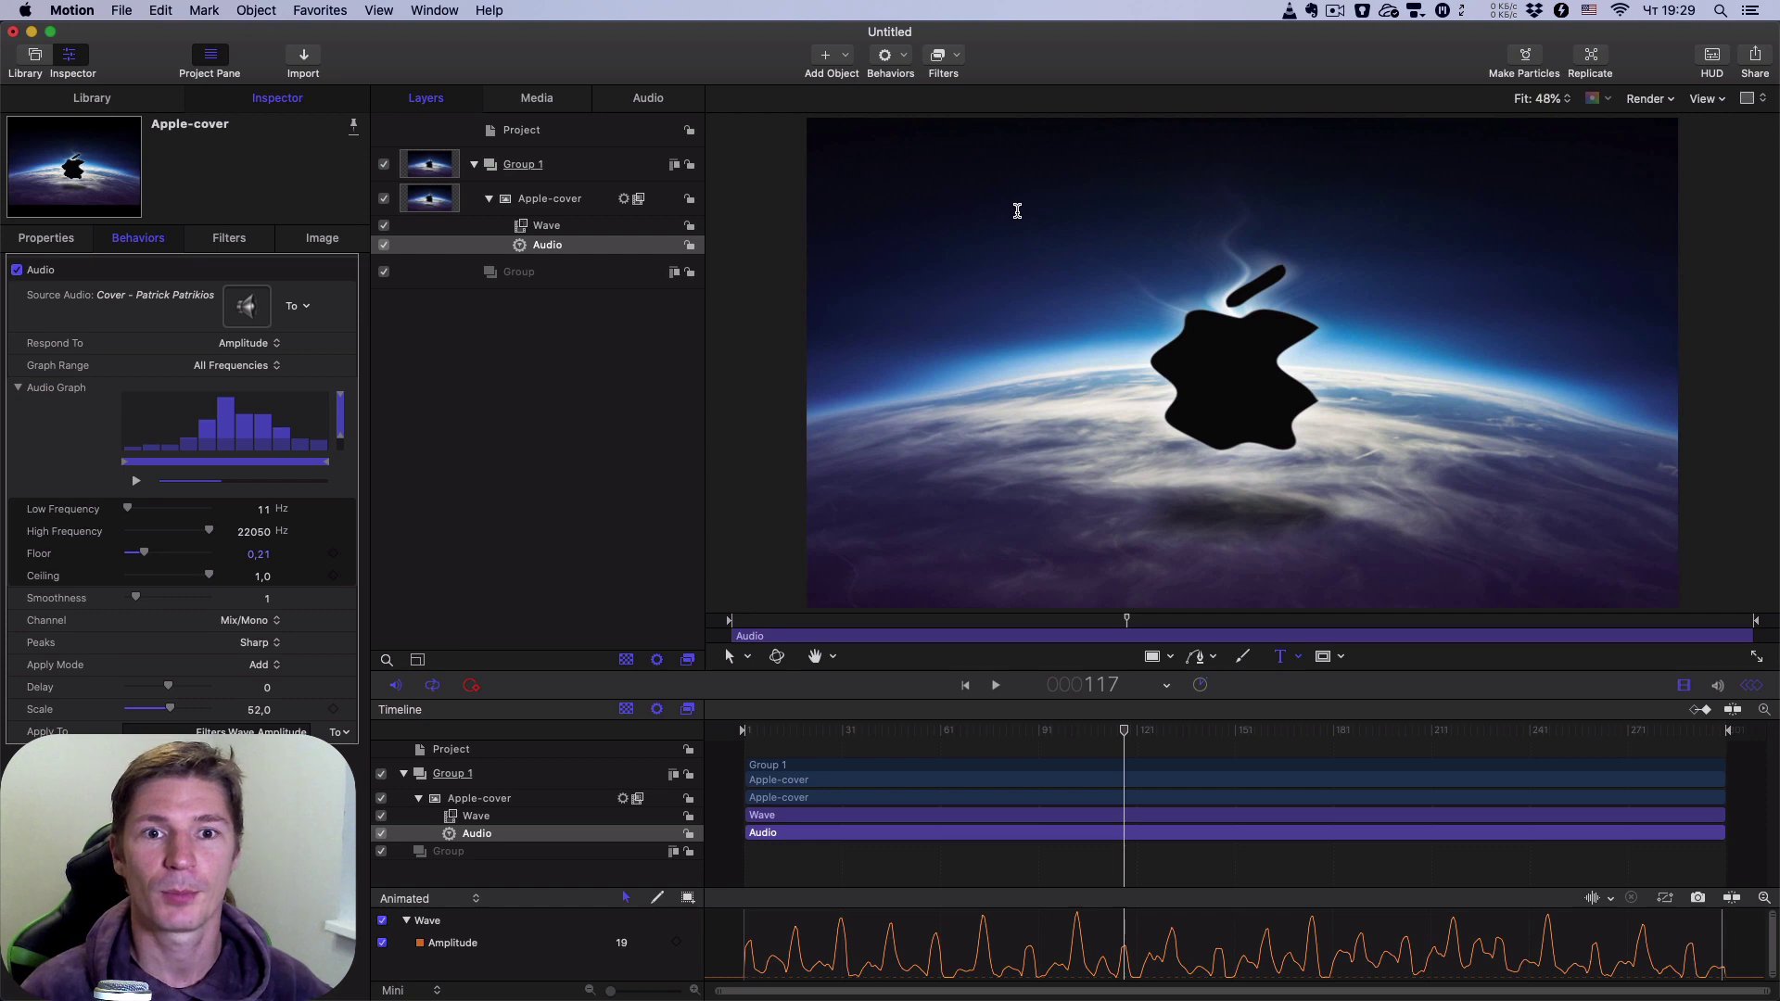
click(961, 213)
text(Fina)
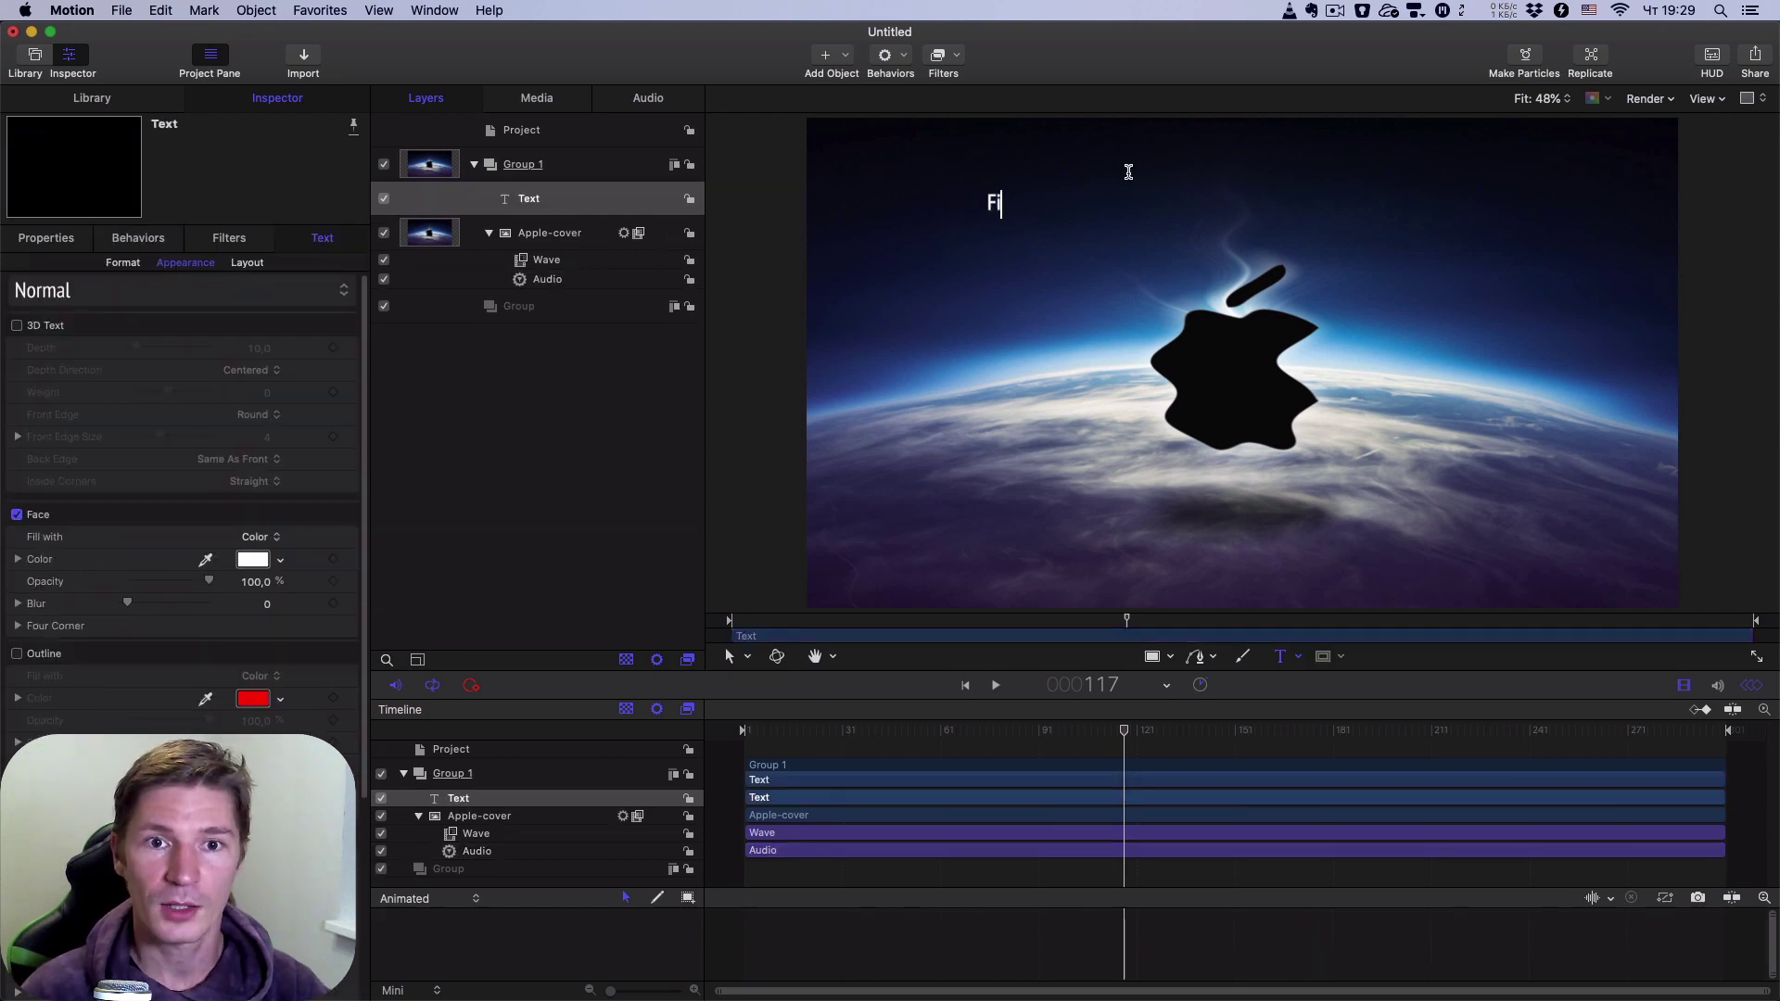
key(BackSpace)
key(BackSpace)
key(BackSpace)
text(INA)
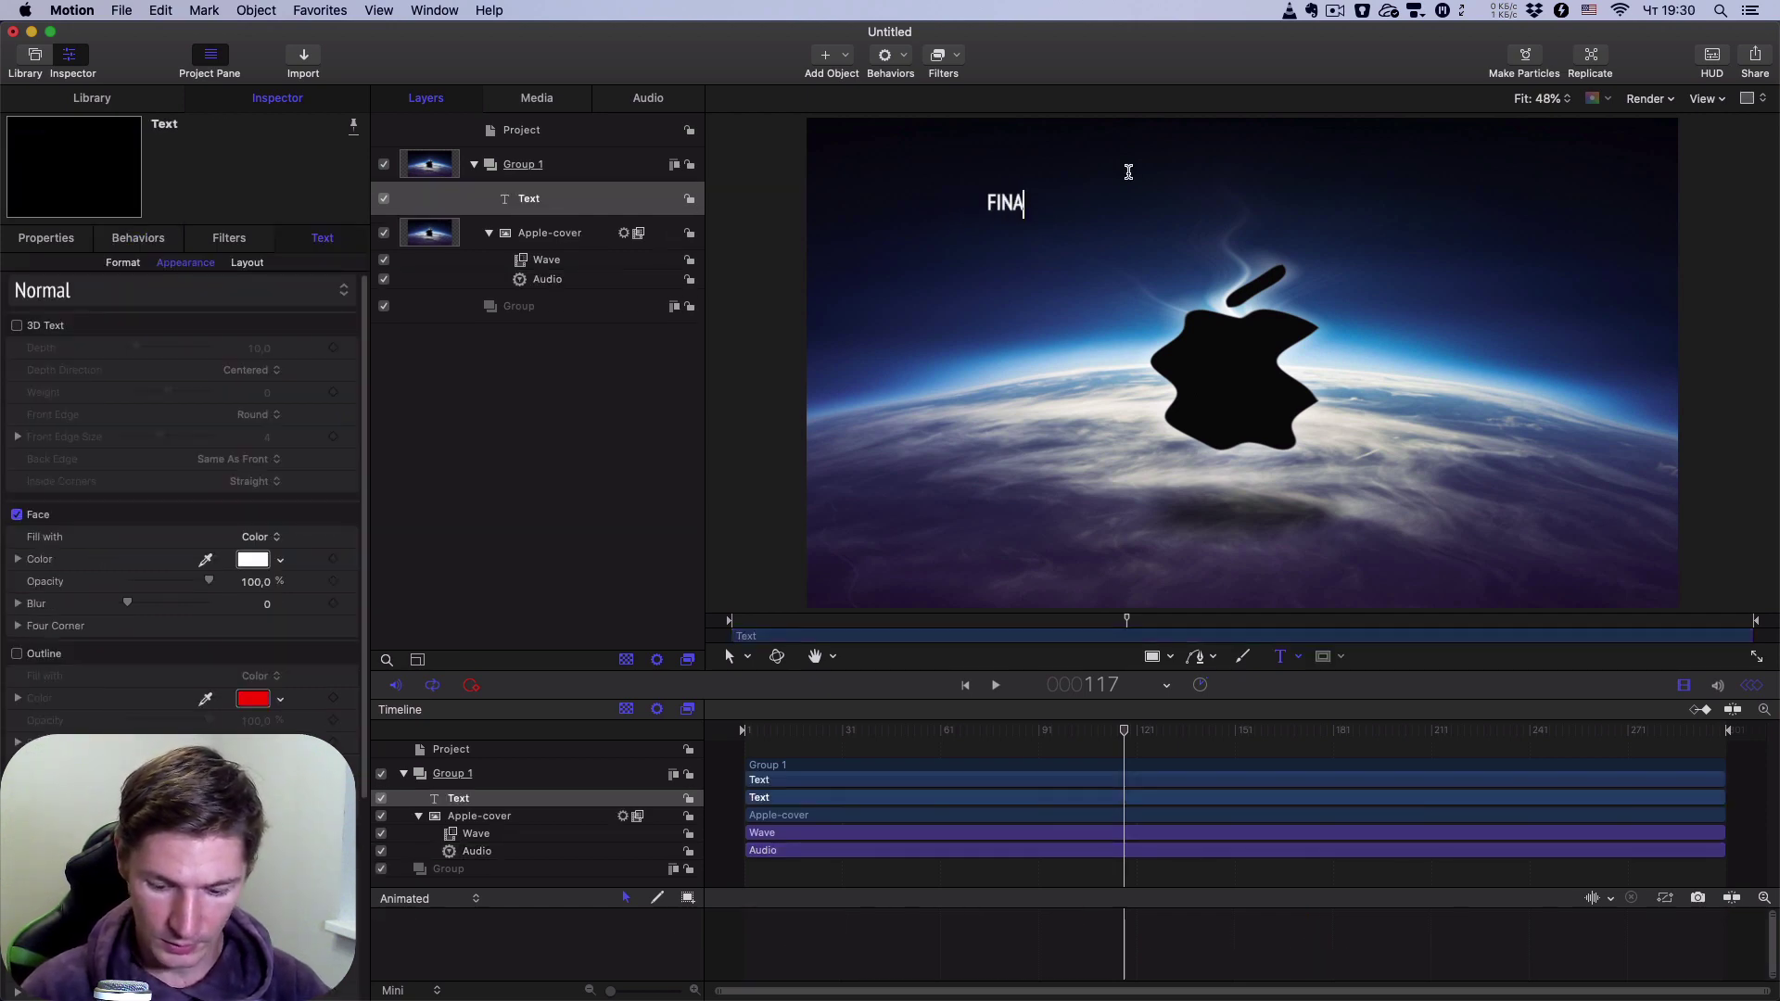
text(C CUT PRO)
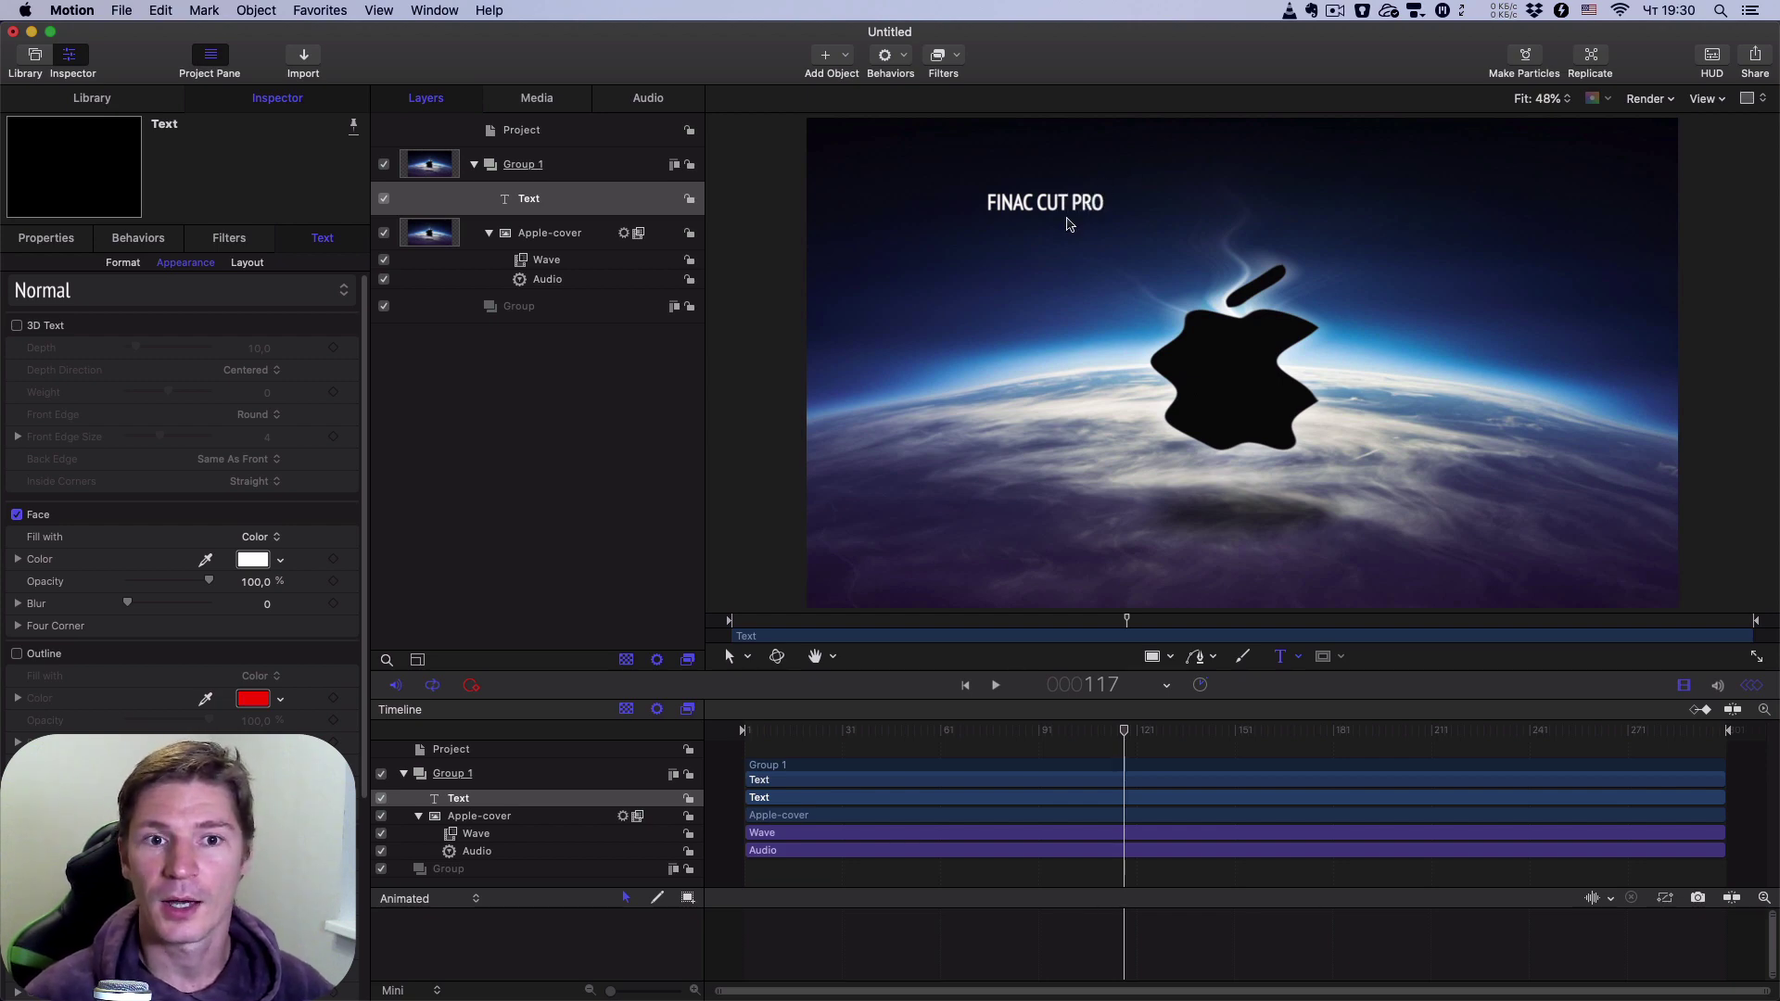
key(Escape)
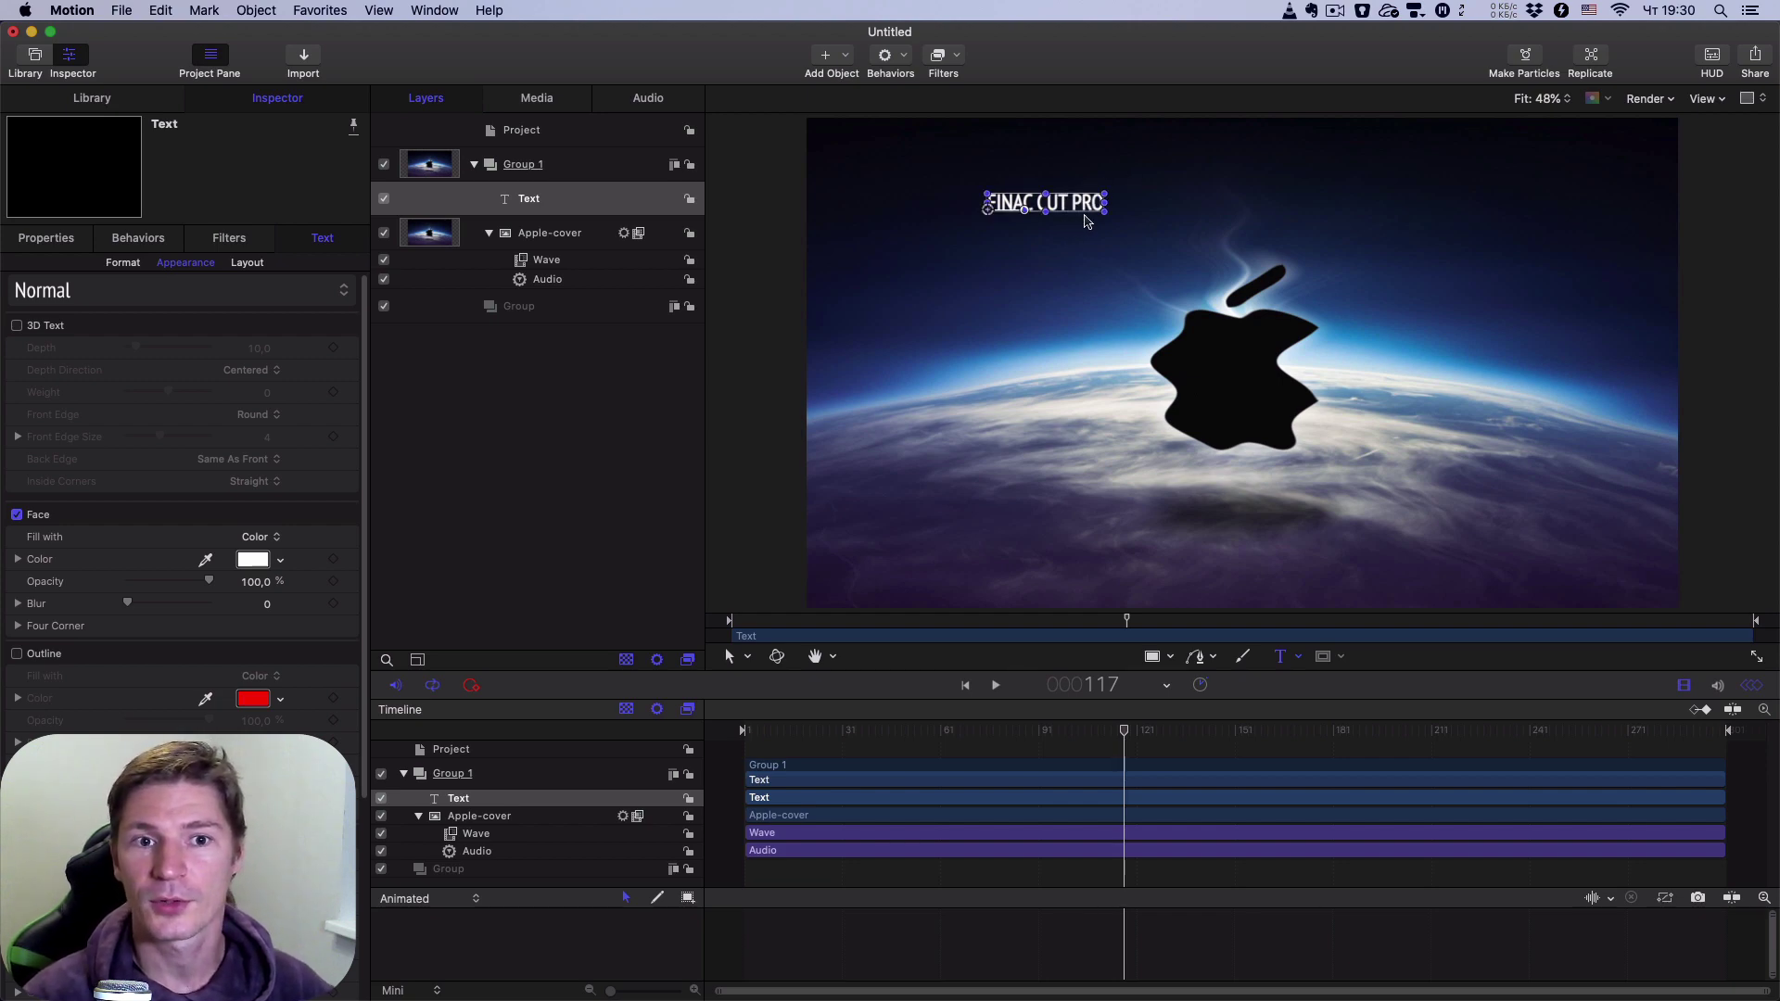
- Enlarge the title to nearly four times its size and change its face color to bright green
click(46, 238)
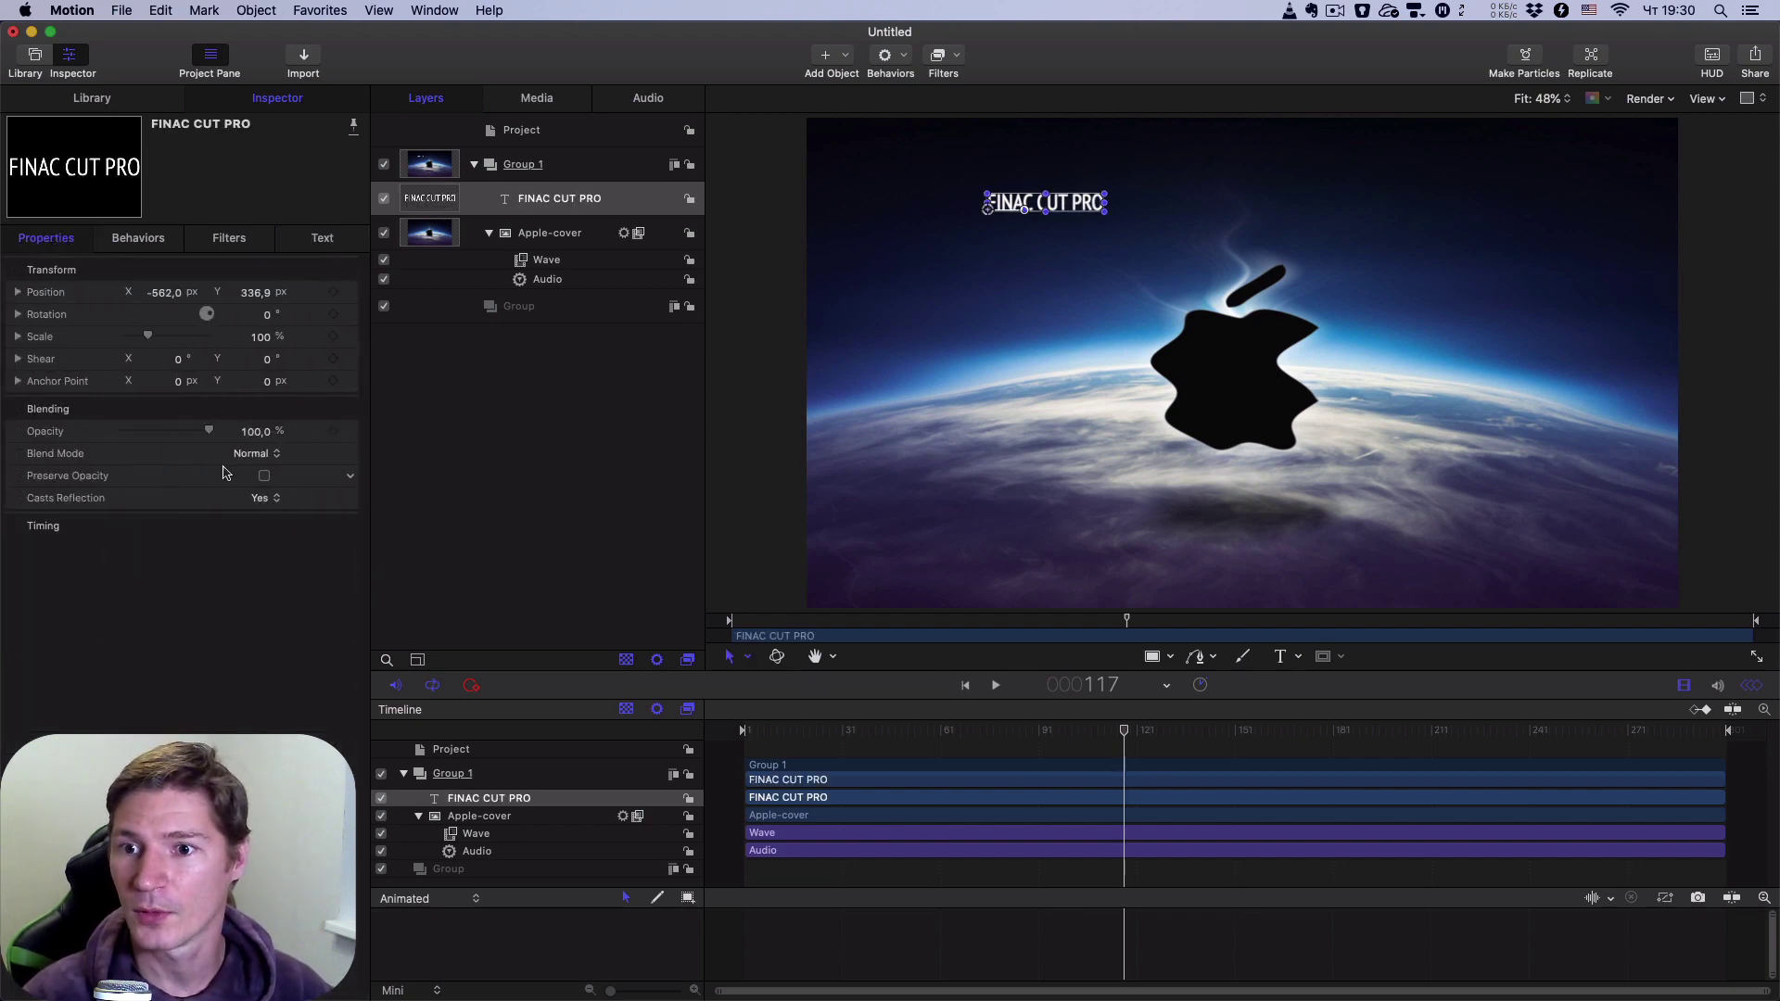
drag(136, 340, 201, 339)
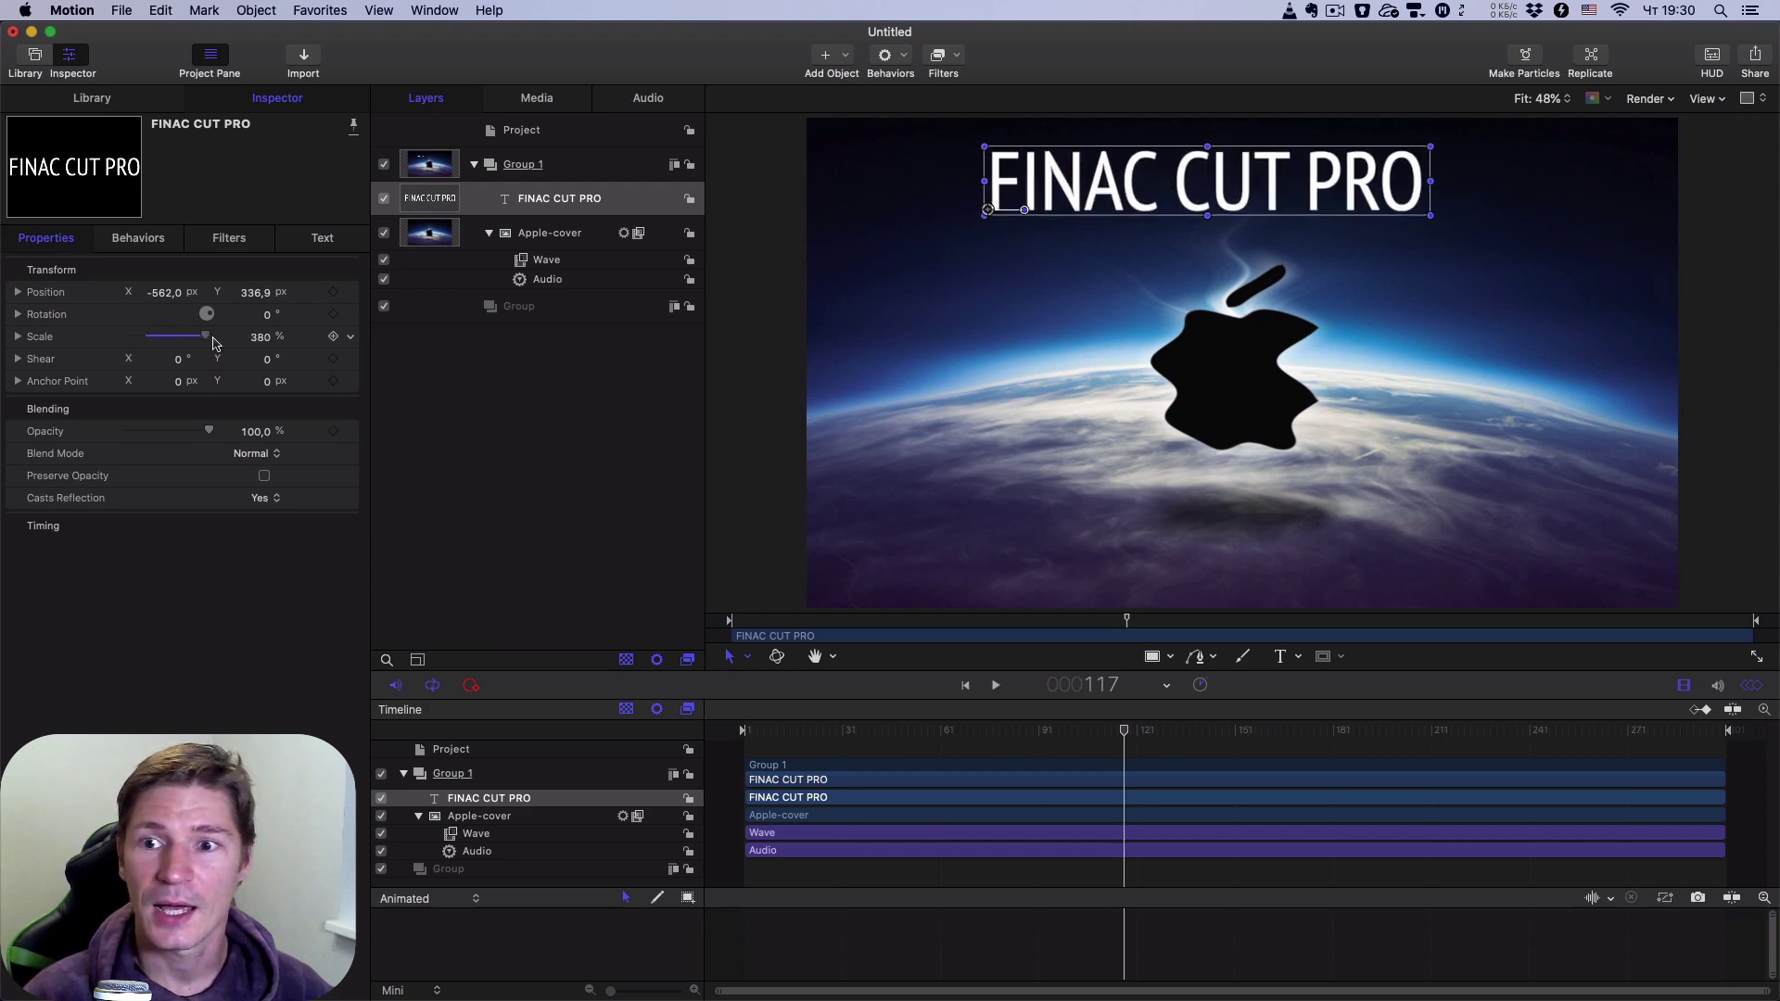
click(325, 243)
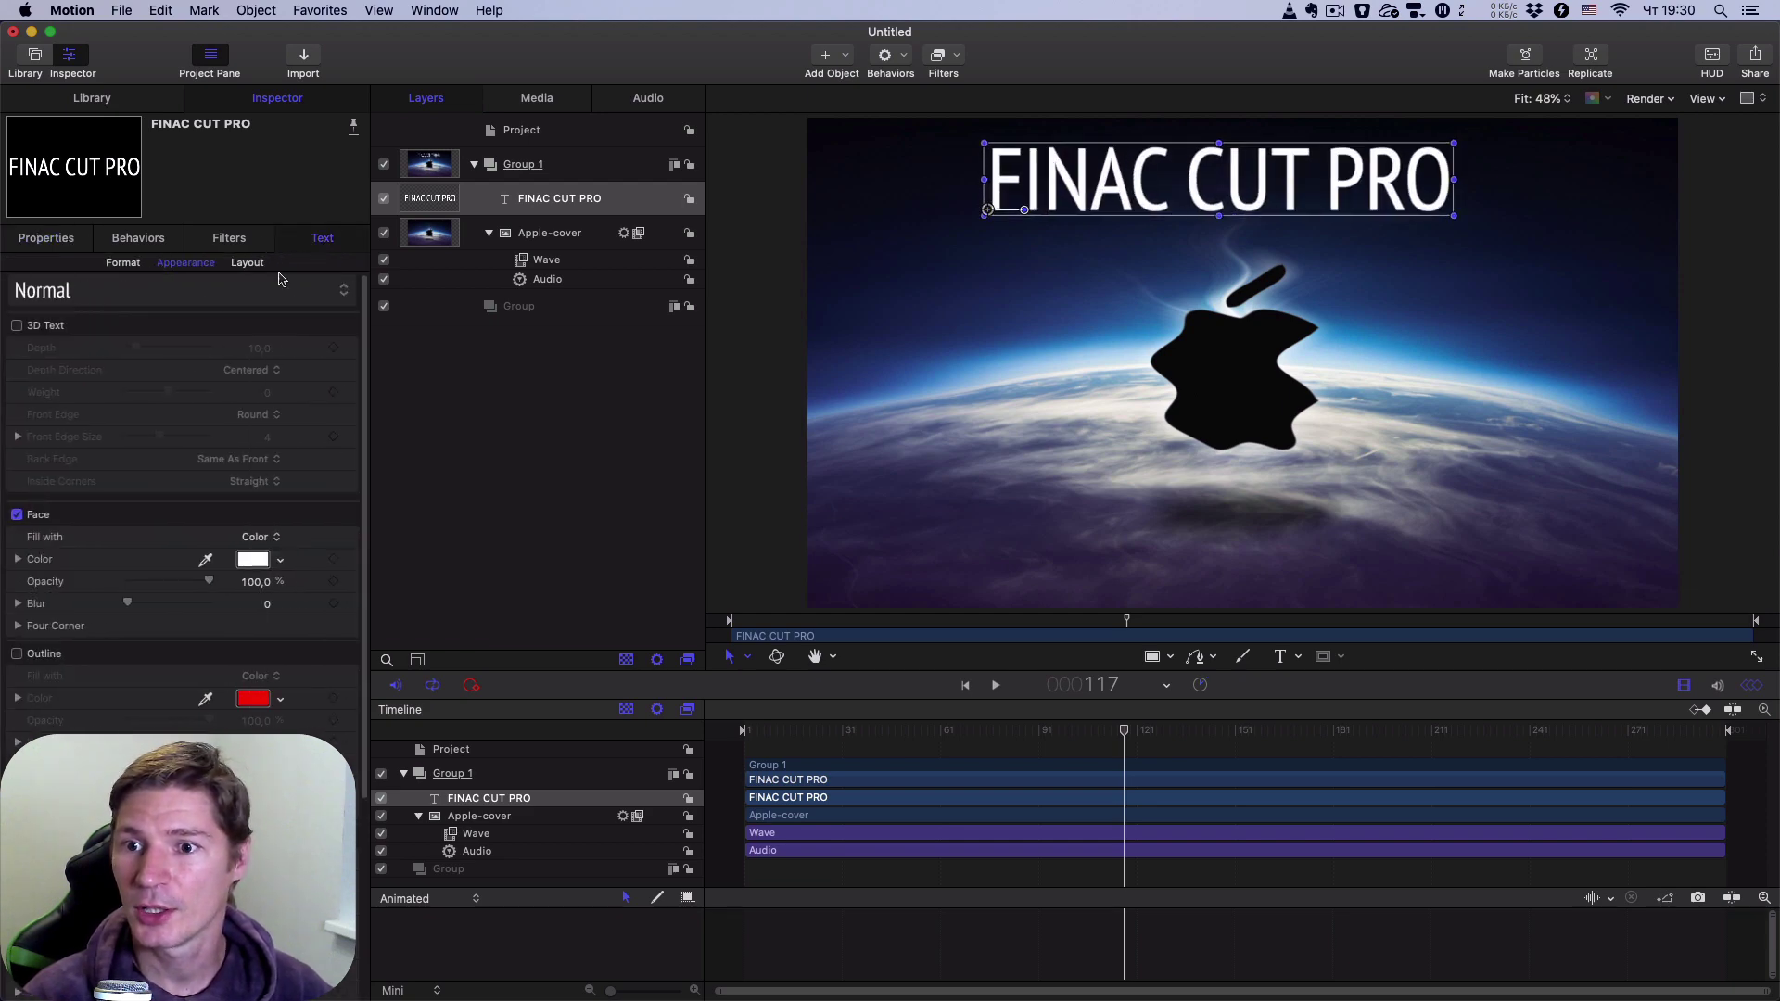
click(283, 568)
click(349, 616)
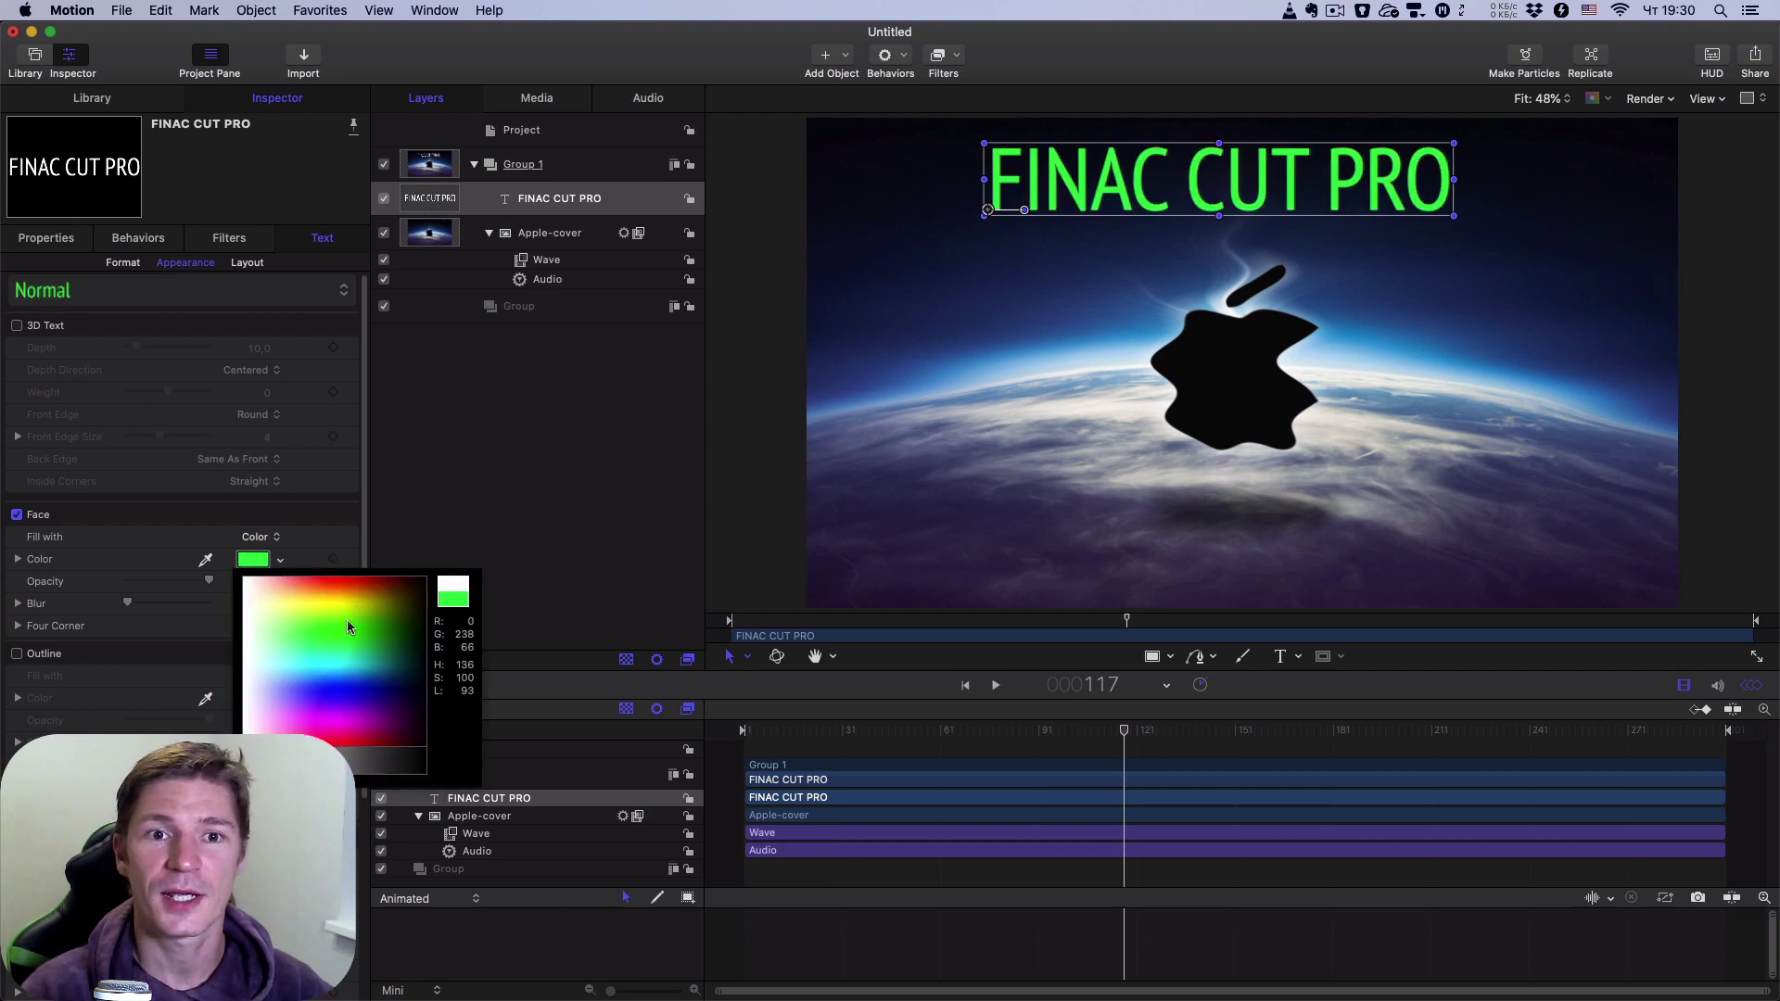
- Correct the misspelled title so it reads FINAL CUT PRO
double_click(1133, 199)
click(1136, 198)
key(shift+Right)
text(l)
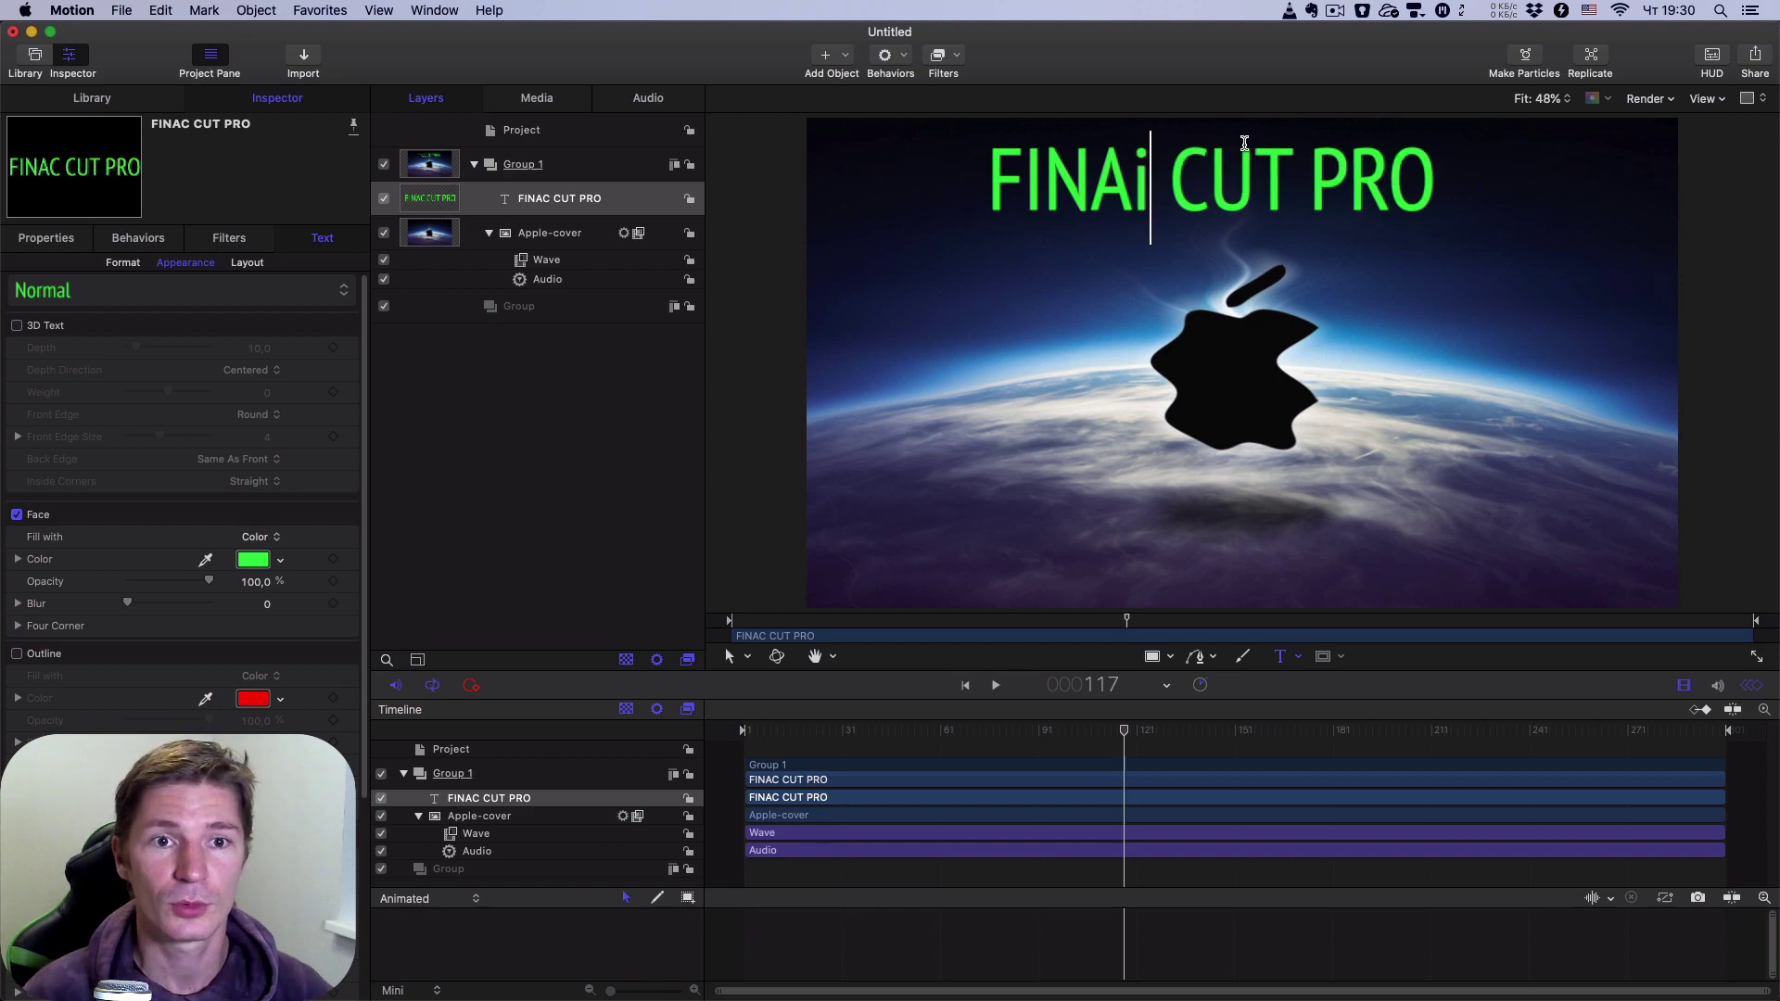
key(BackSpace)
text(L)
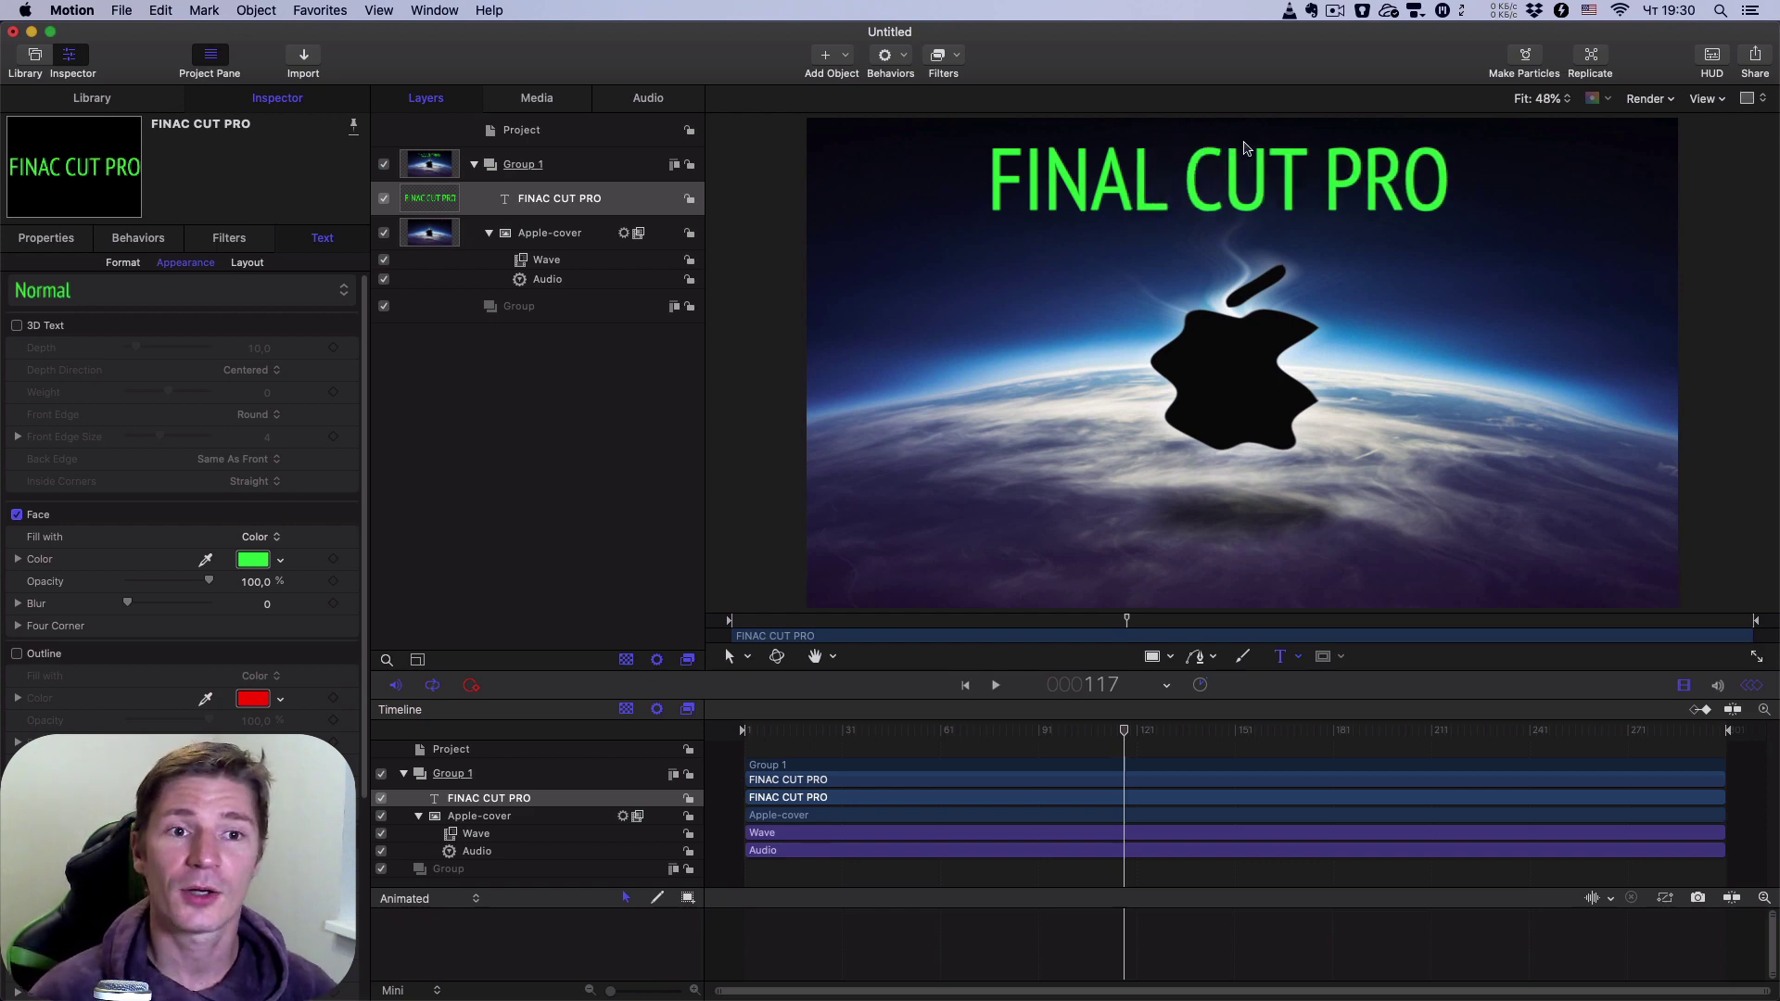
key(Escape)
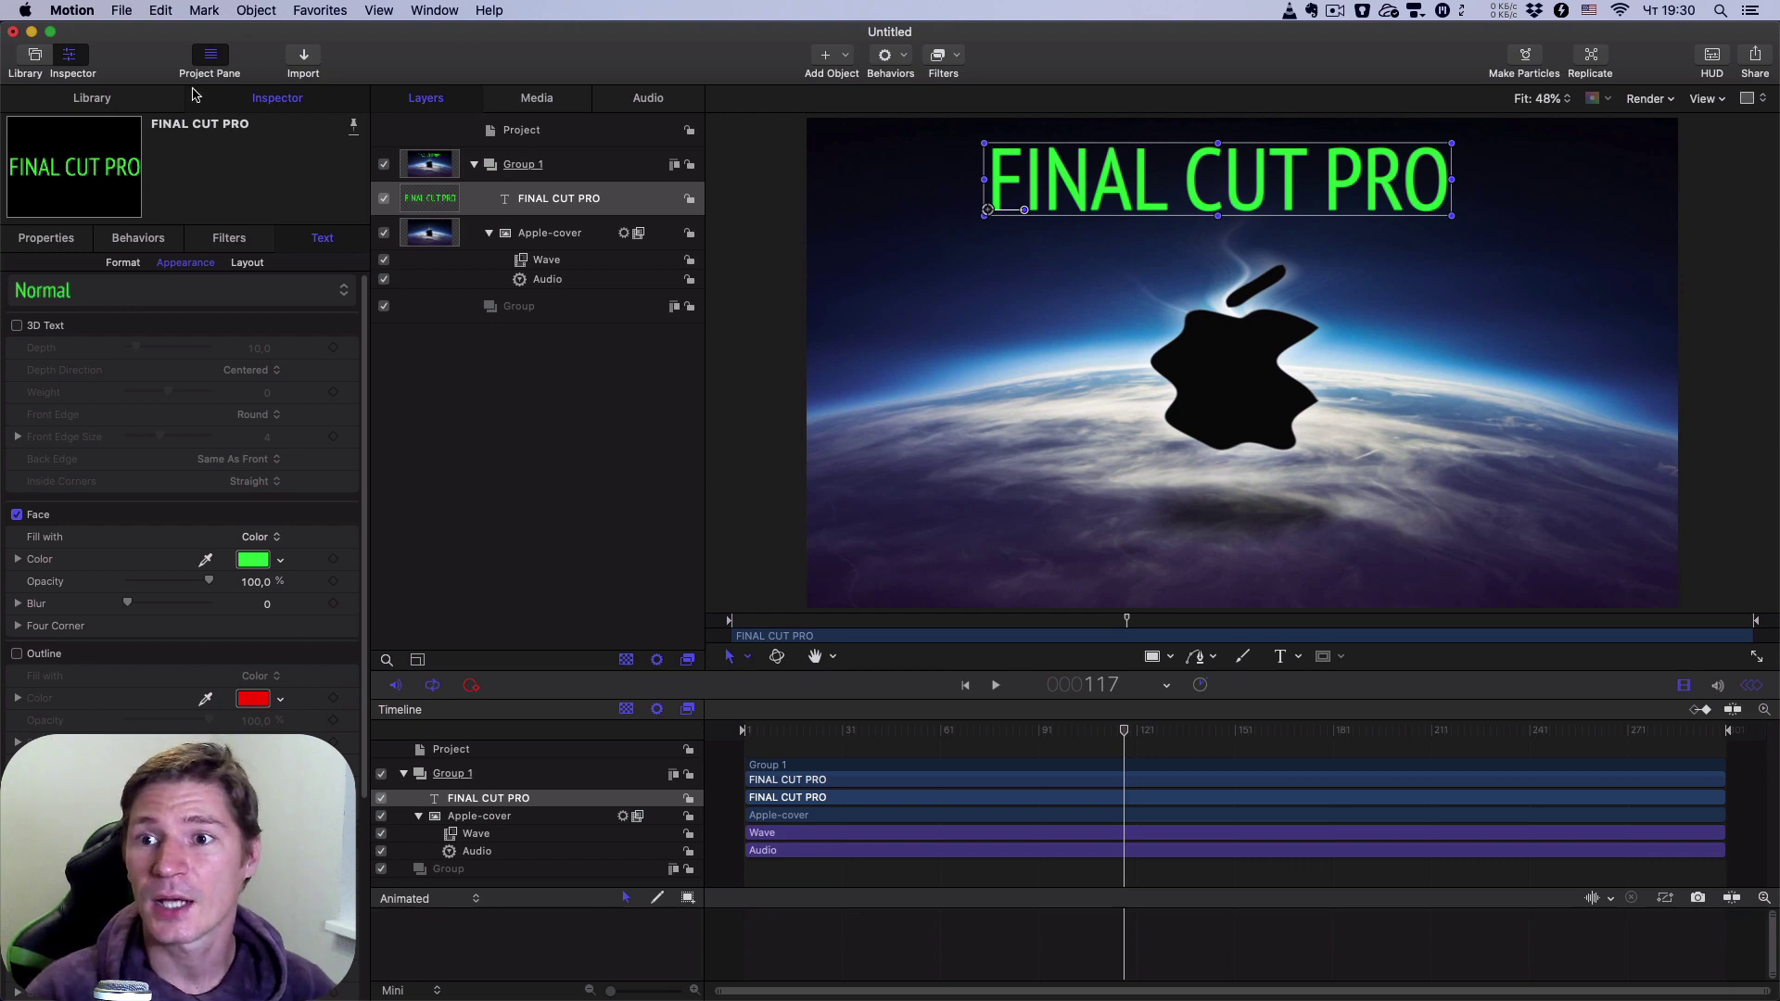
- Apply the Hue/Saturation color filter to the FINAL CUT PRO title and set its Hue to 92,0°
click(93, 98)
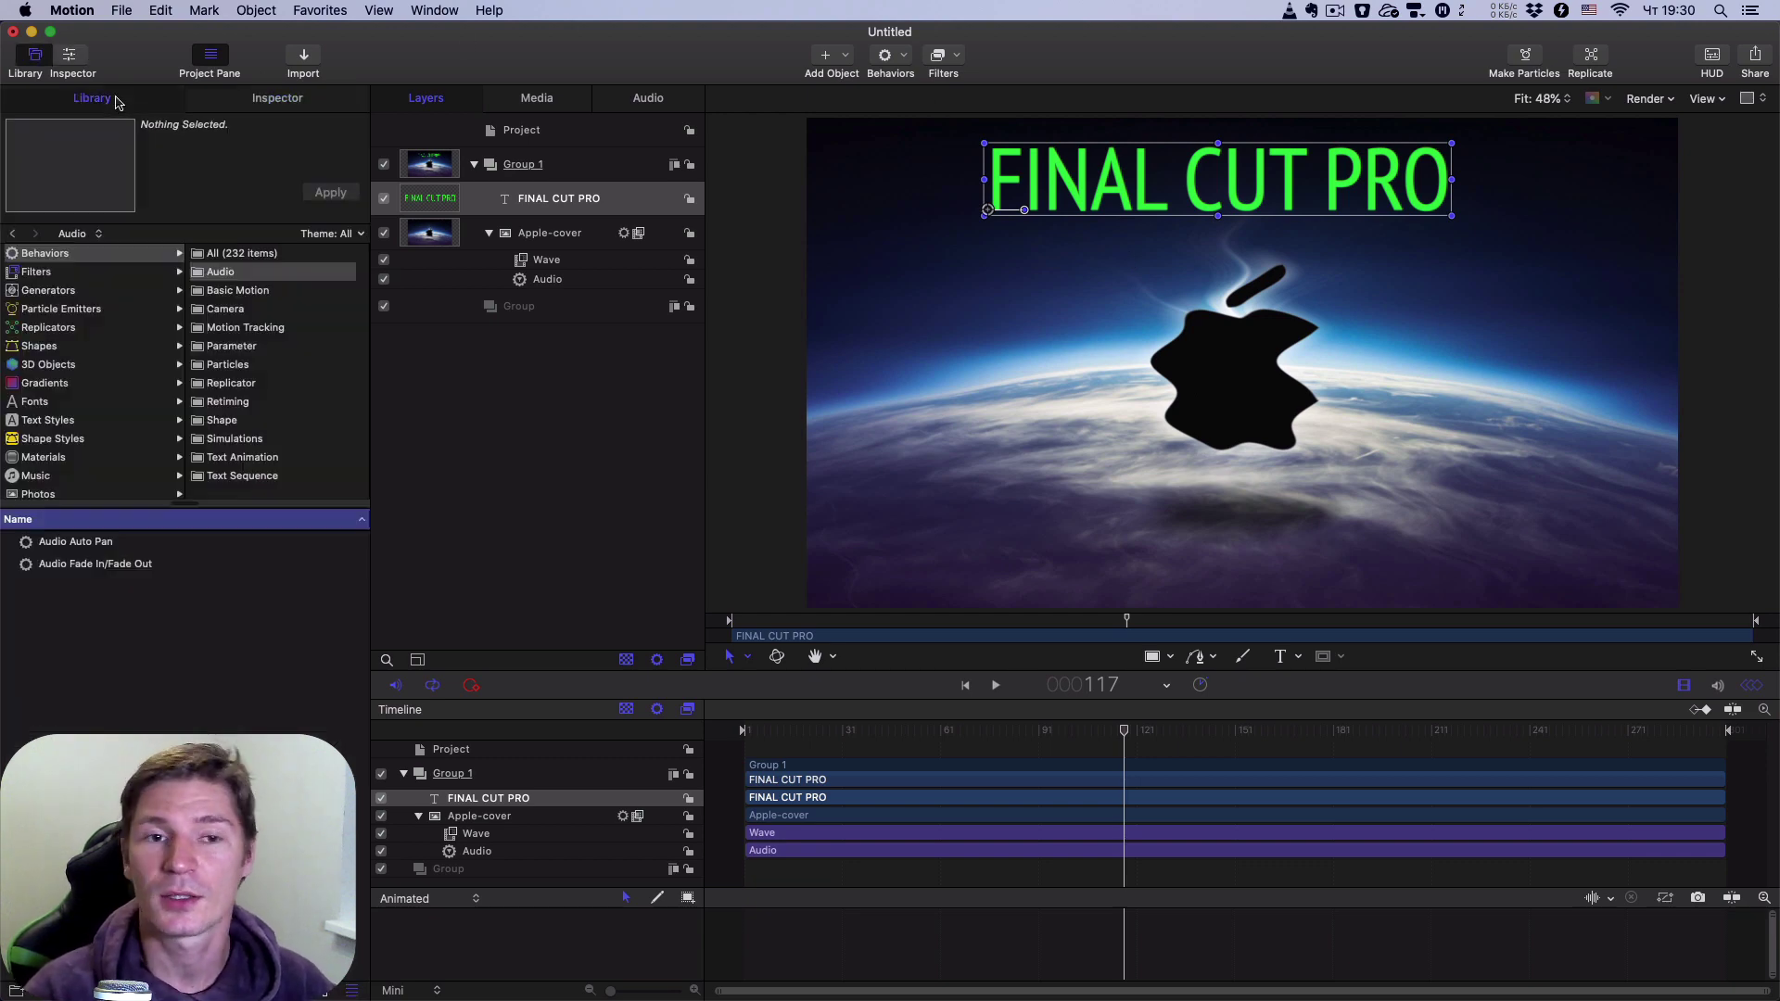
click(33, 274)
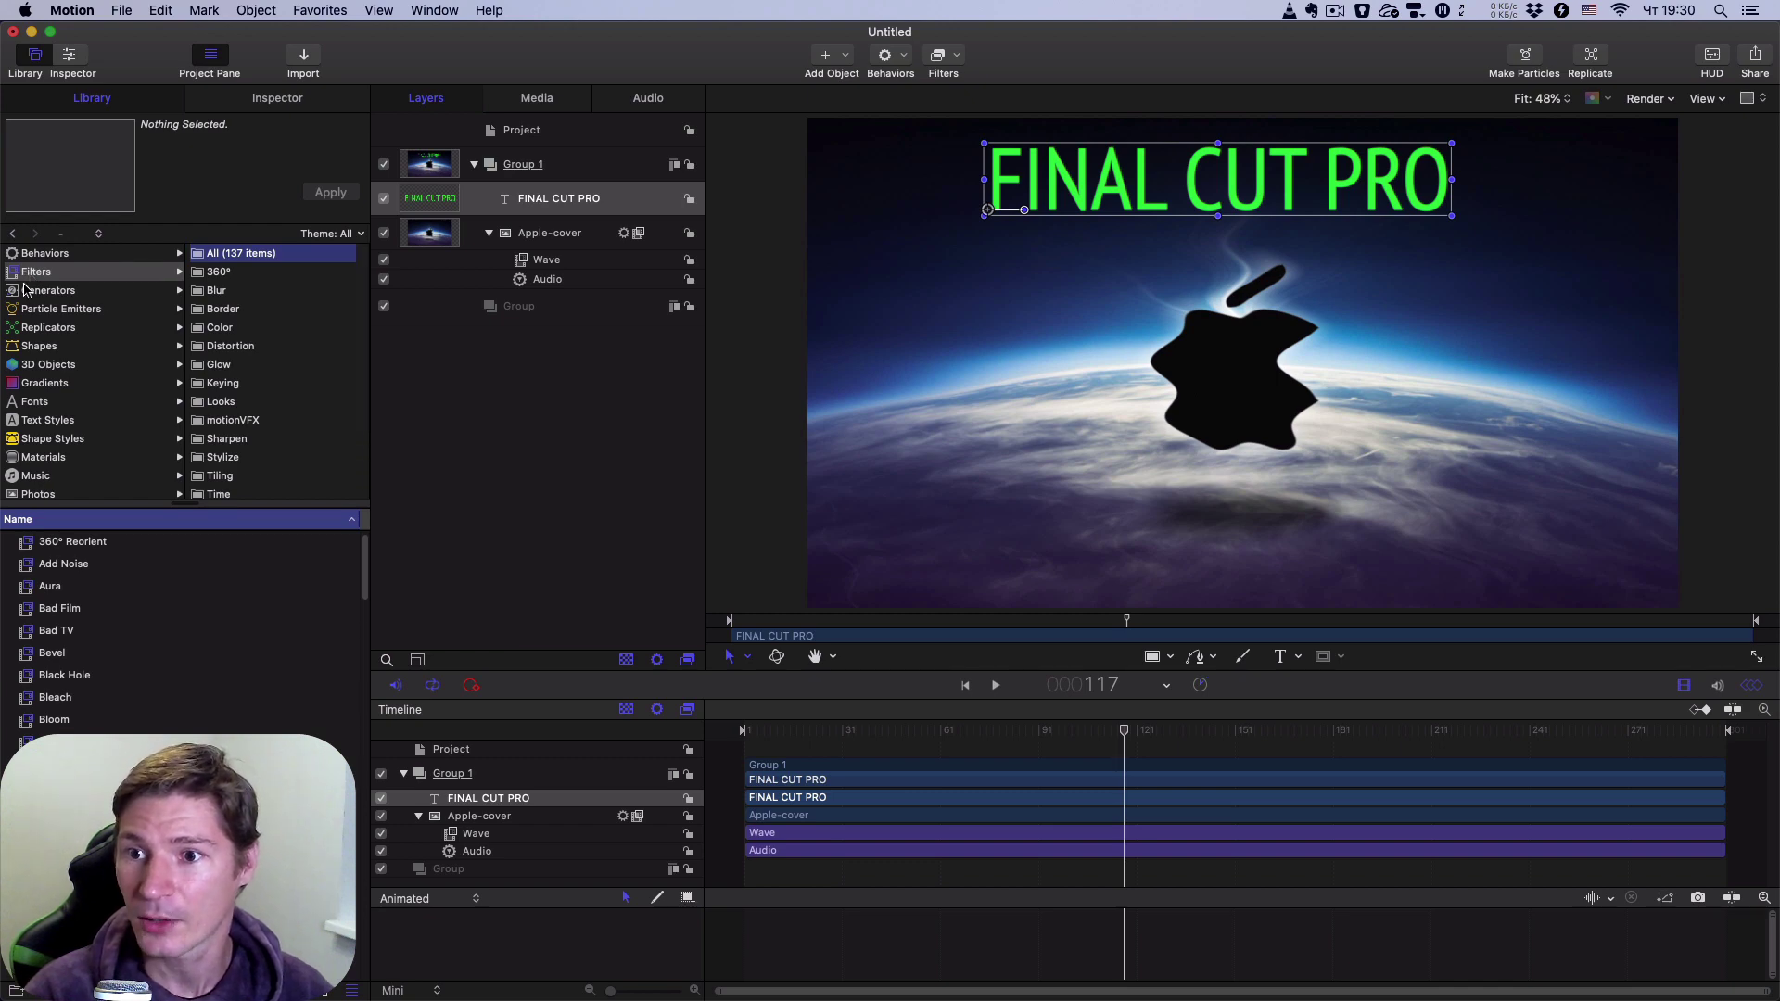
click(221, 328)
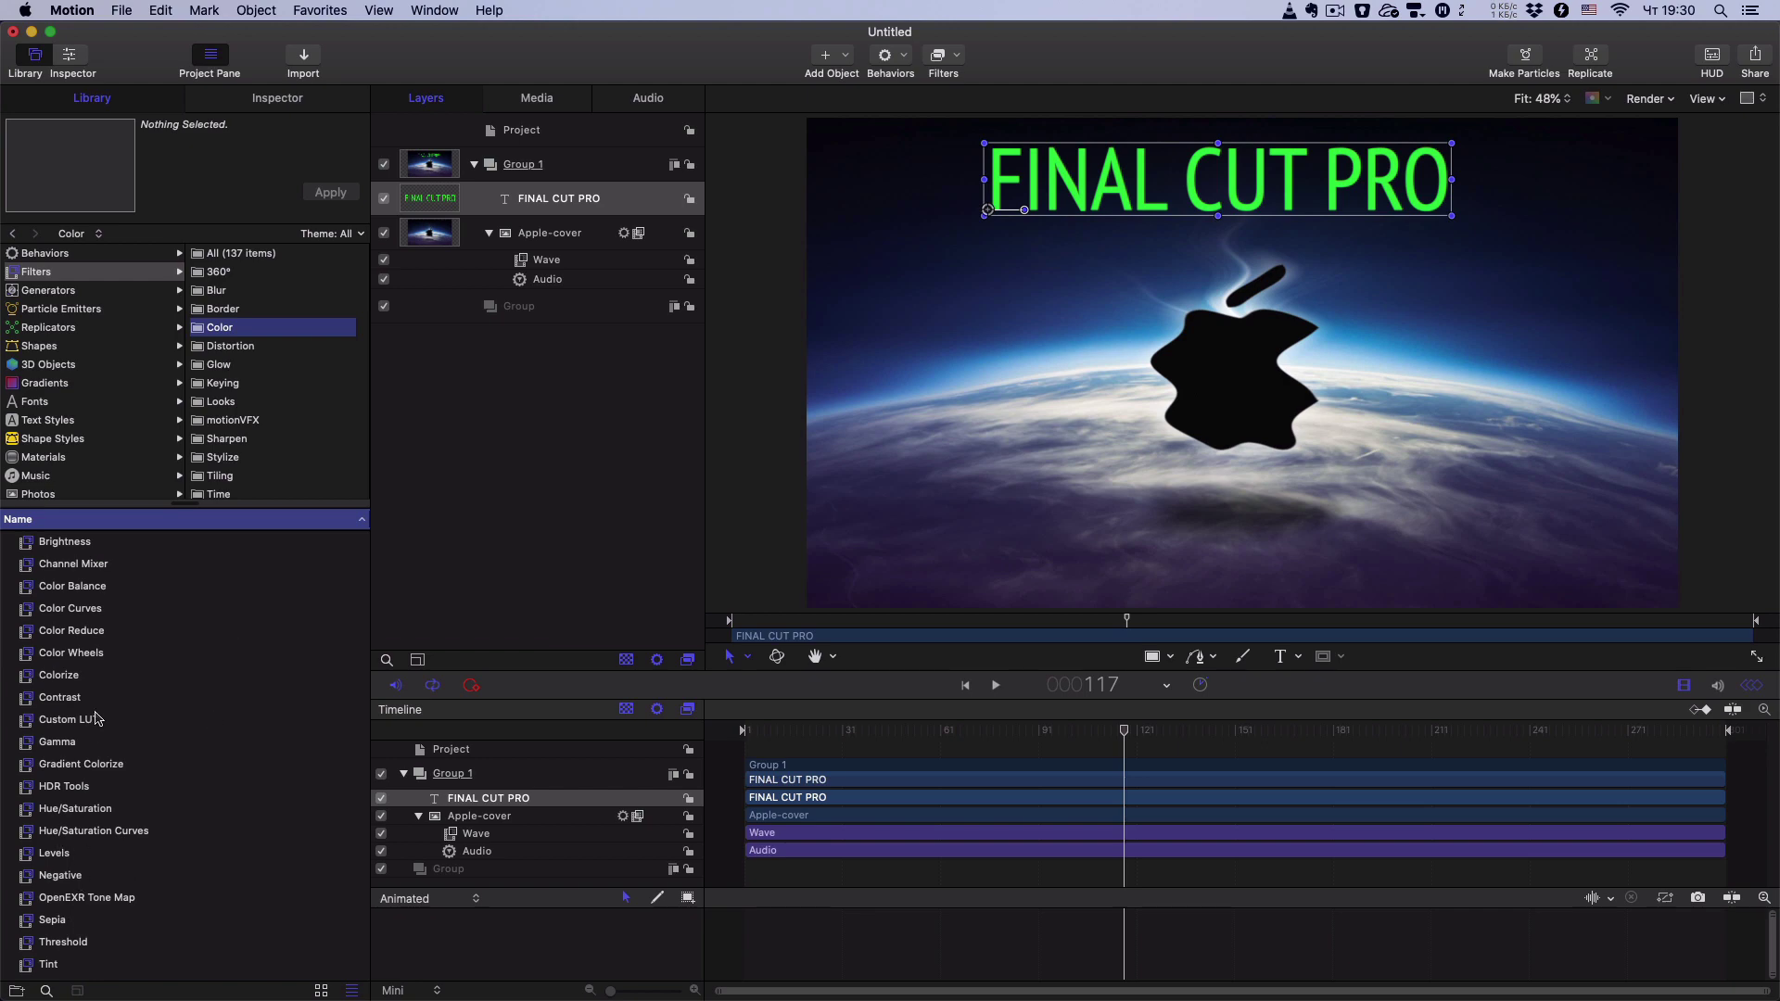
click(74, 811)
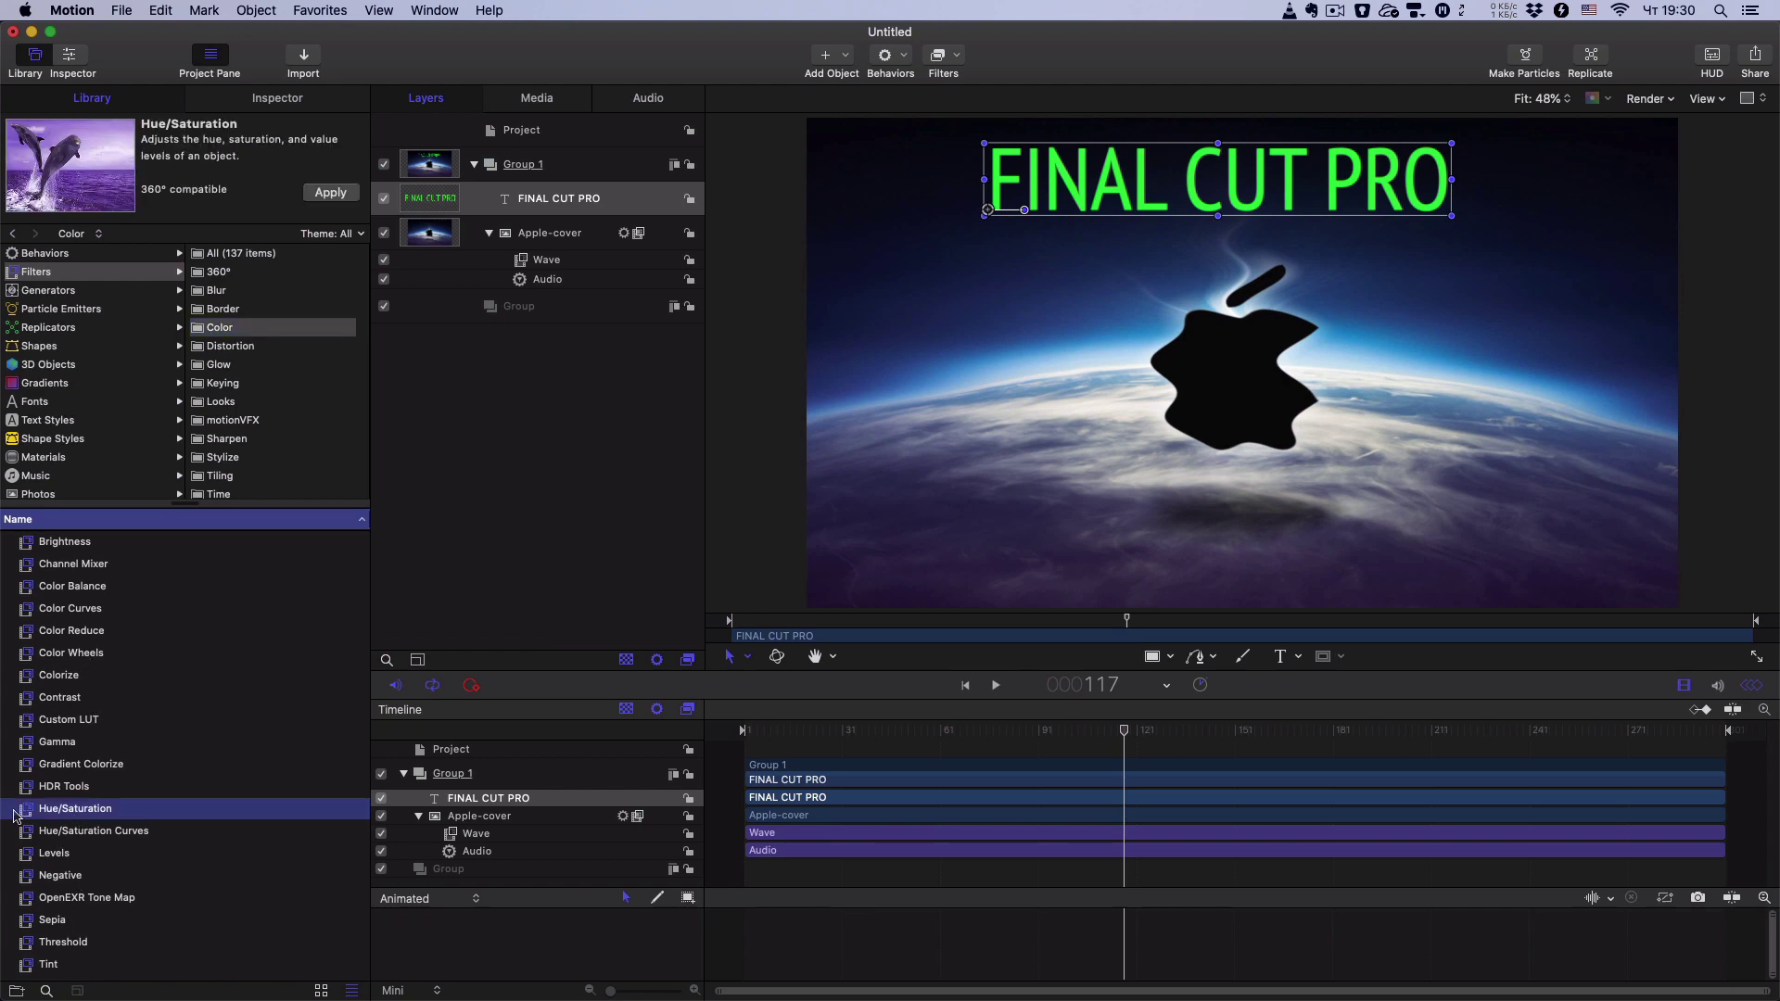
drag(25, 813, 571, 198)
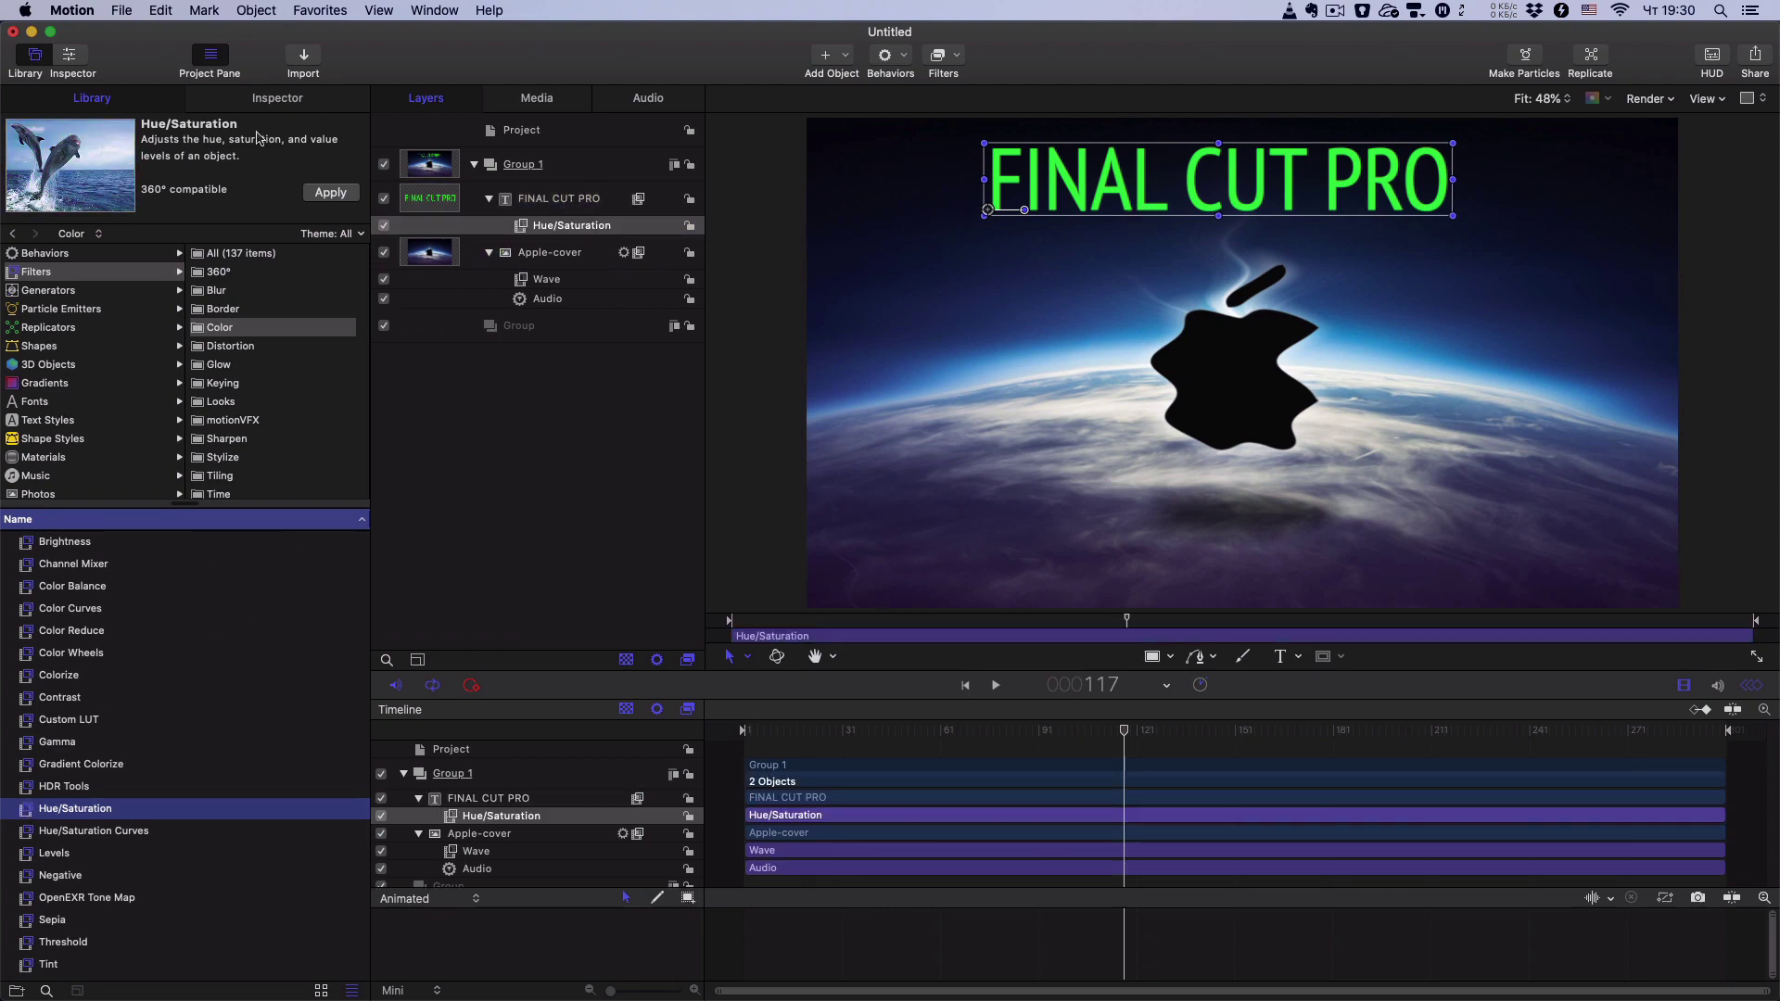
click(277, 98)
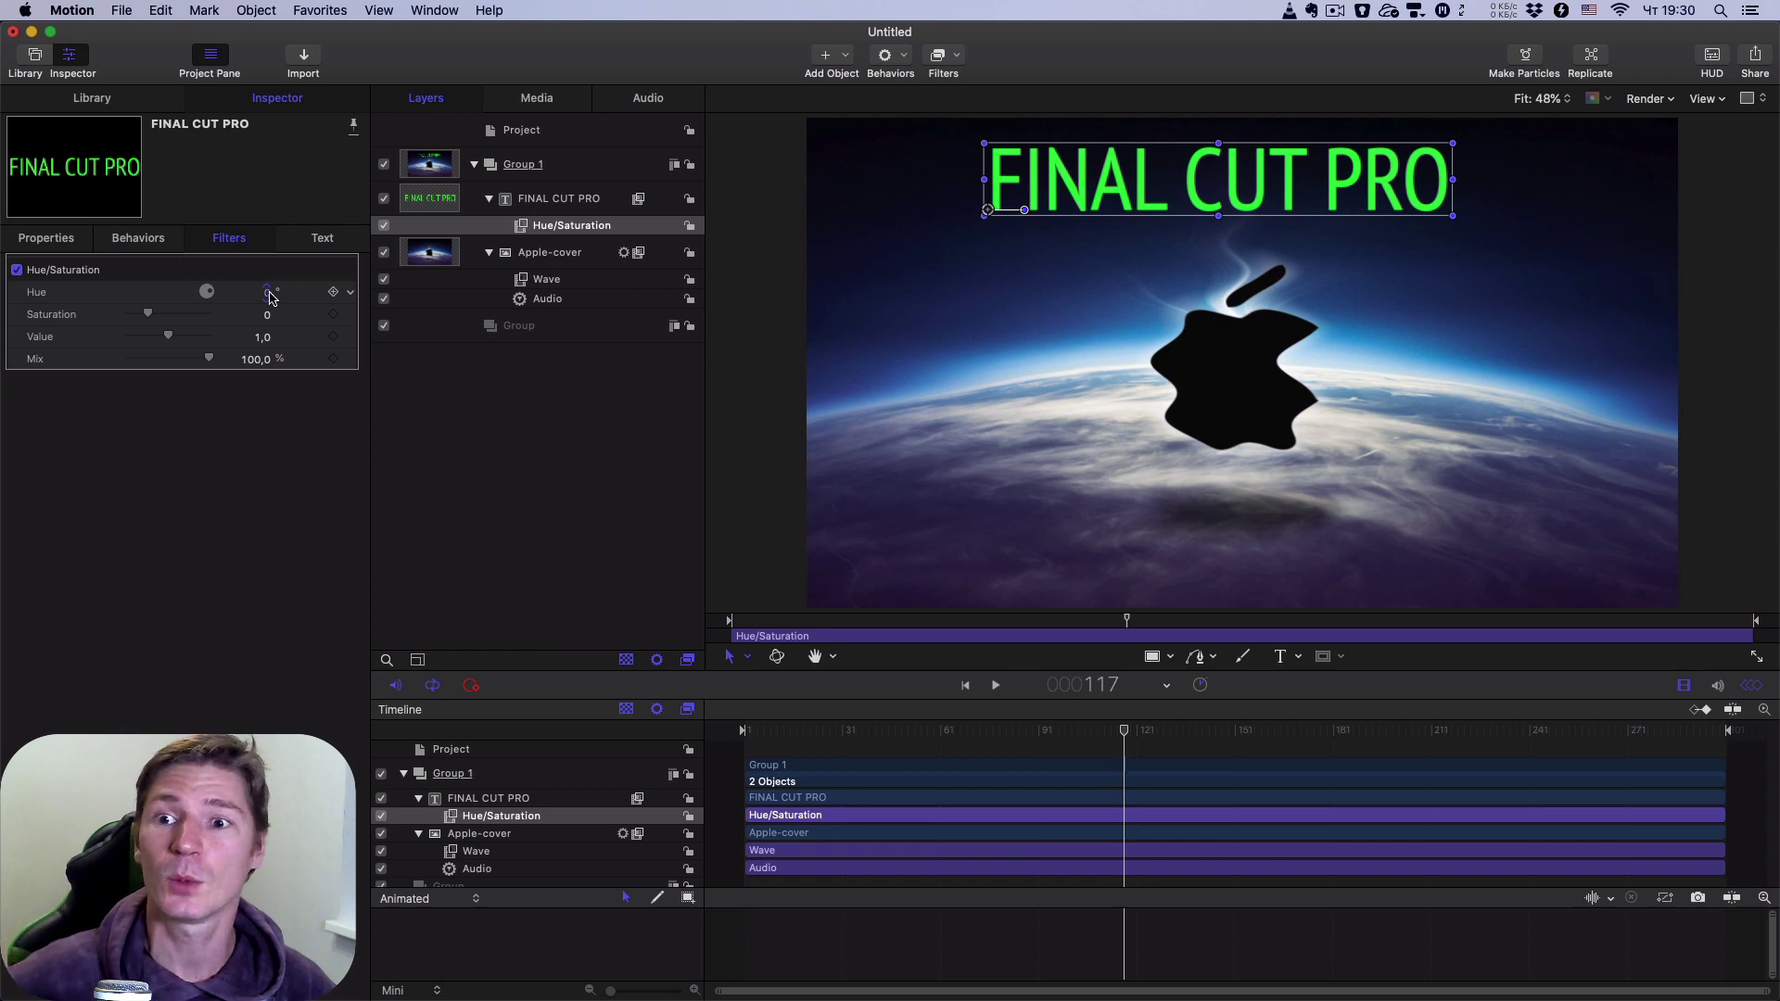
drag(266, 292, 269, 294)
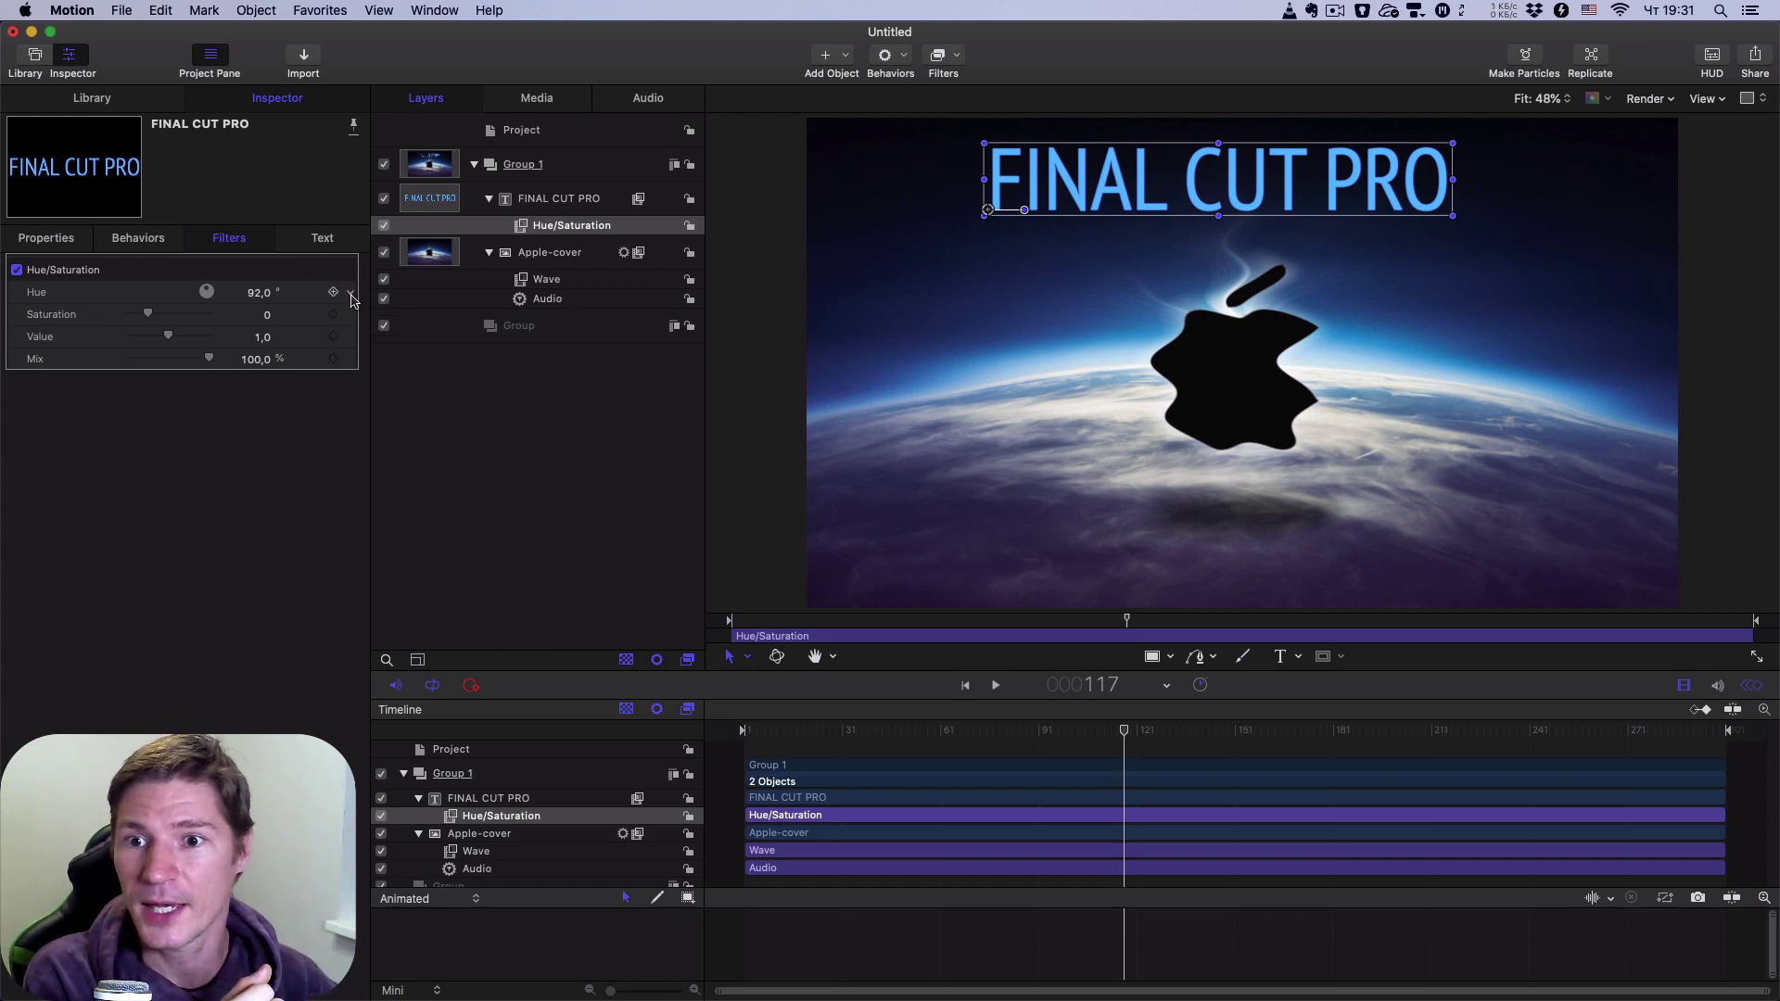
- Add an Audio parameter behavior to the title's Hue, with Cover - Patrick Patrikios as the source audio
click(351, 295)
mouse_move(499, 473)
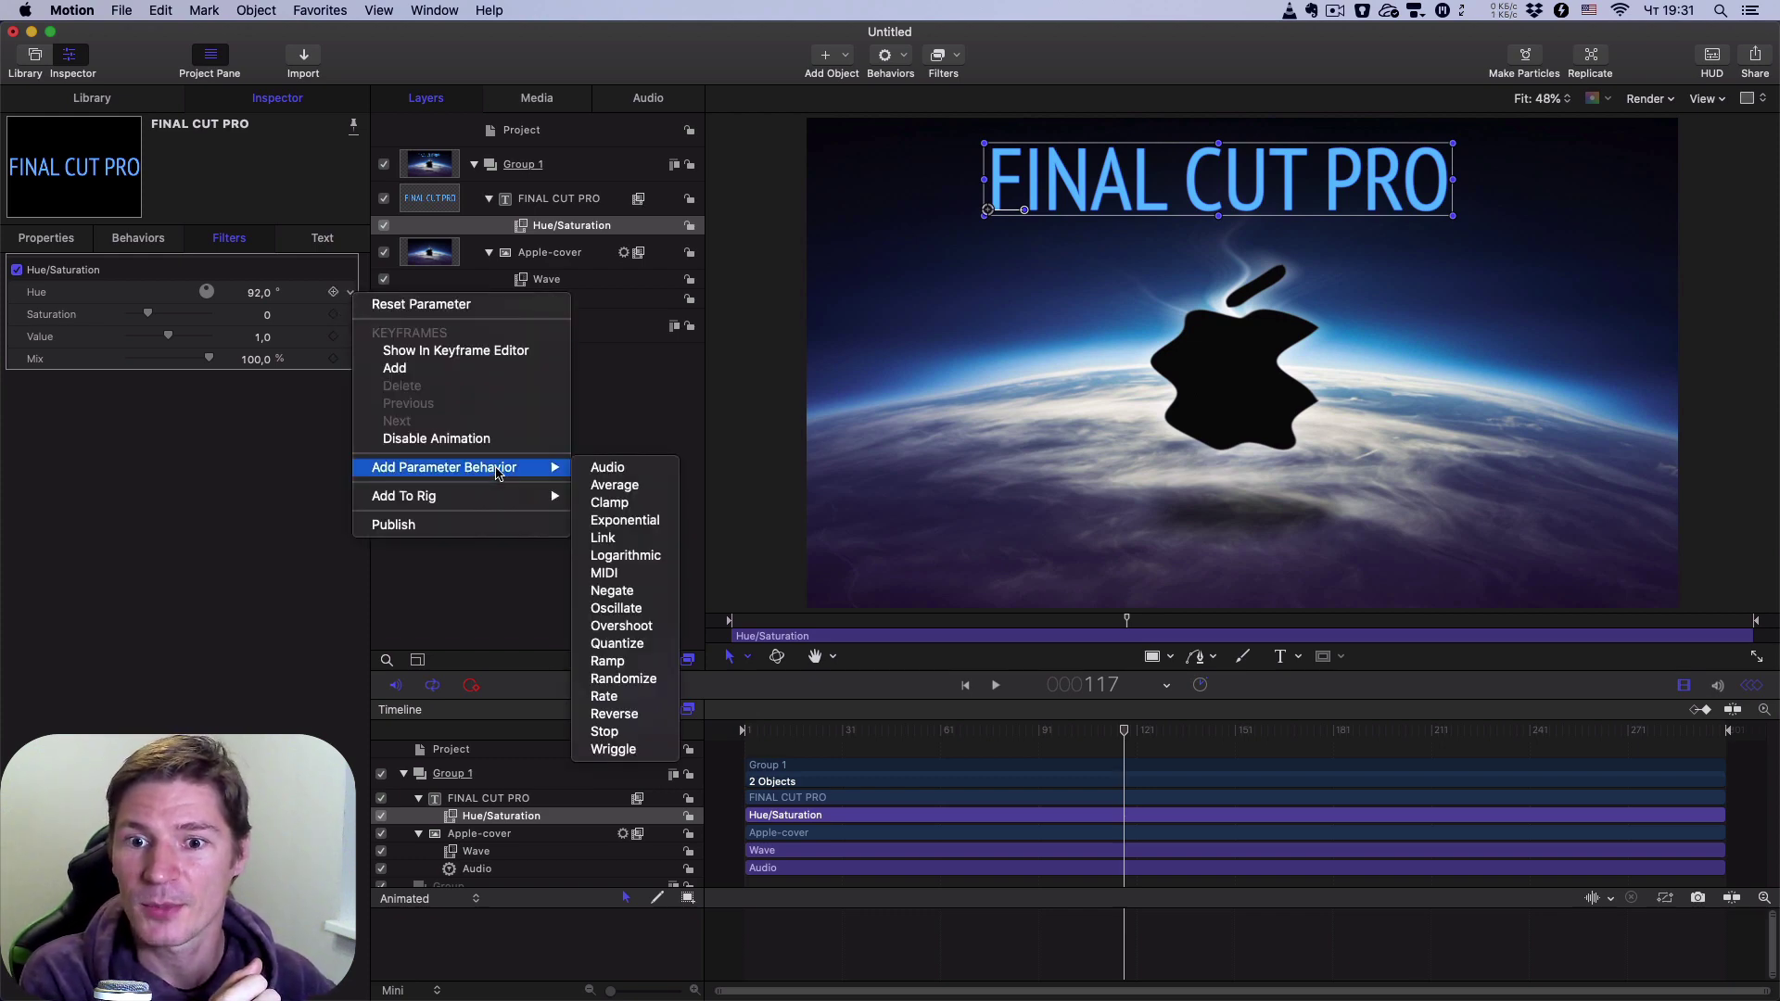
click(608, 467)
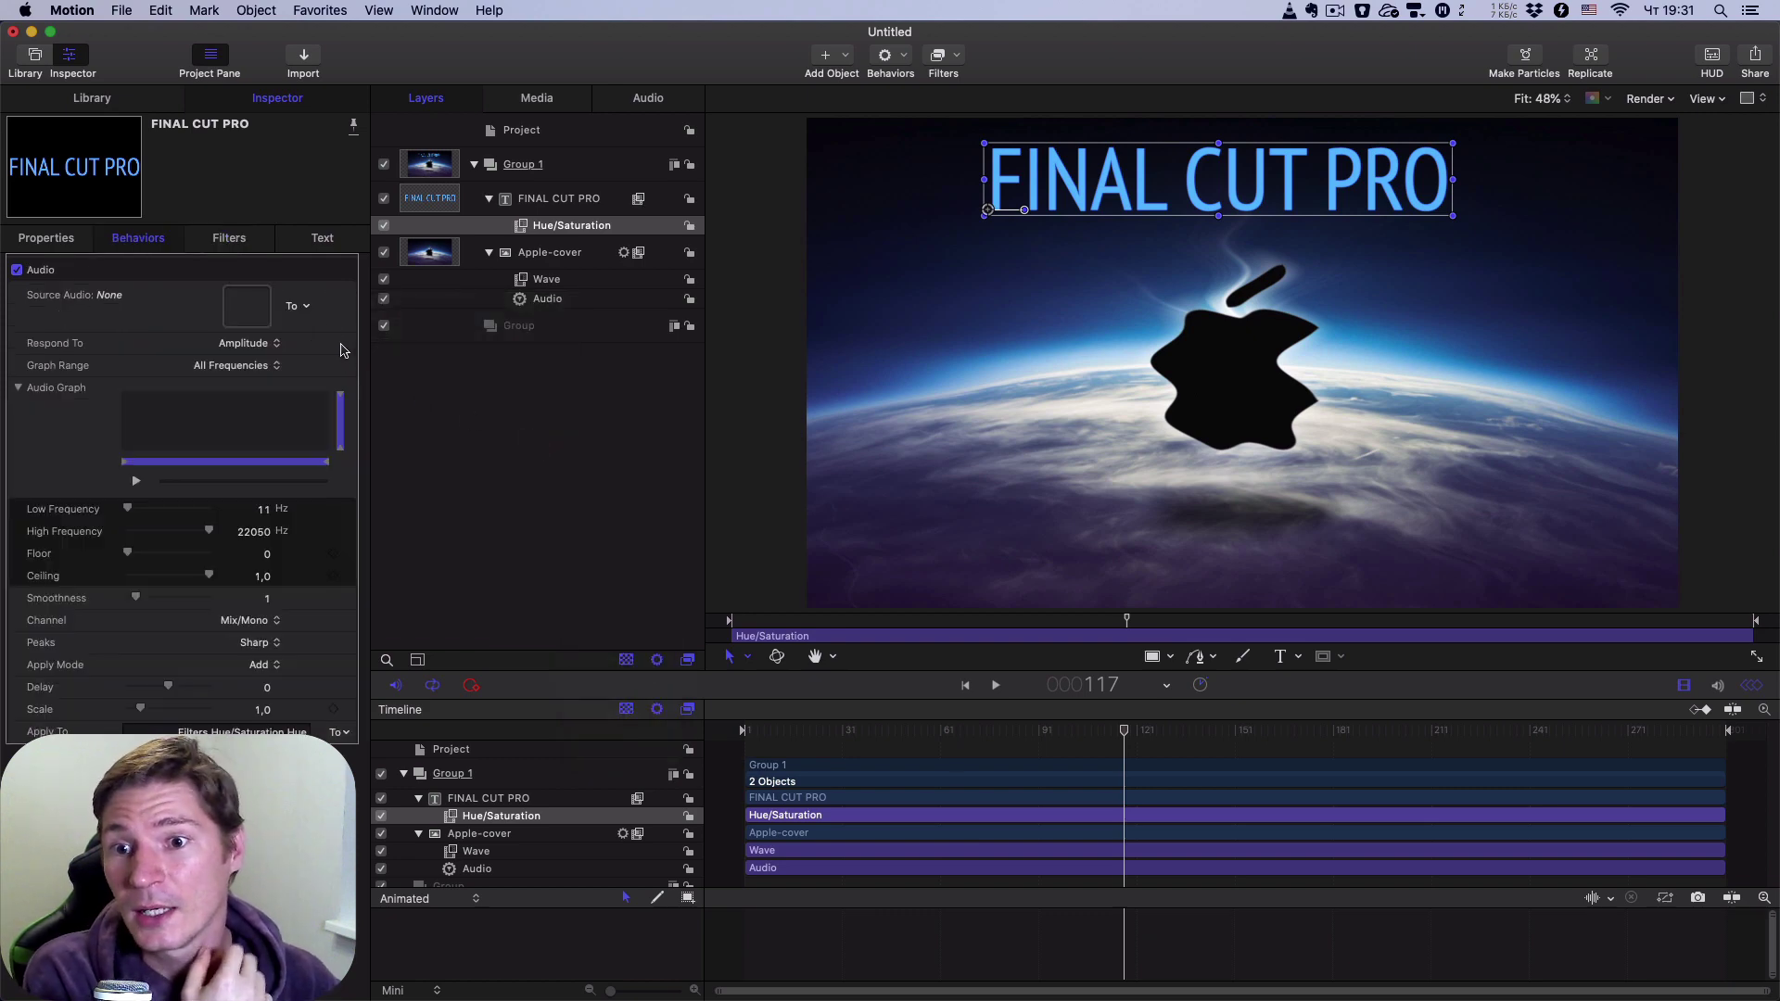
click(307, 310)
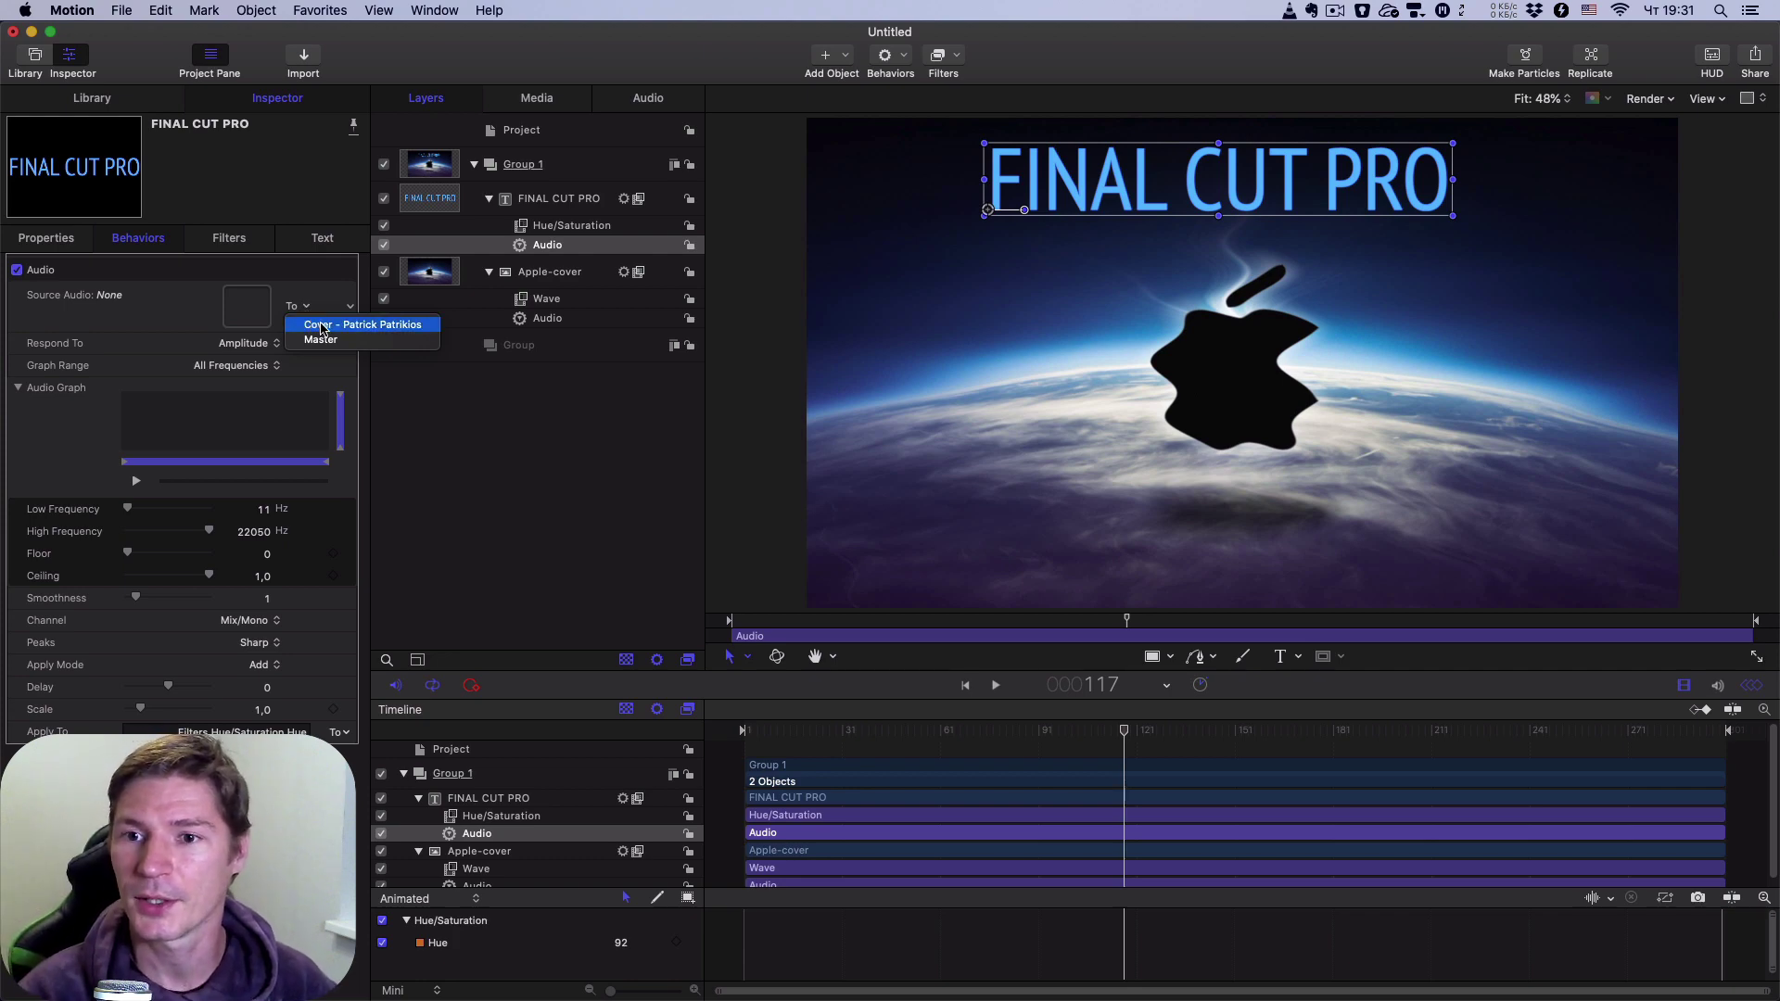
click(386, 335)
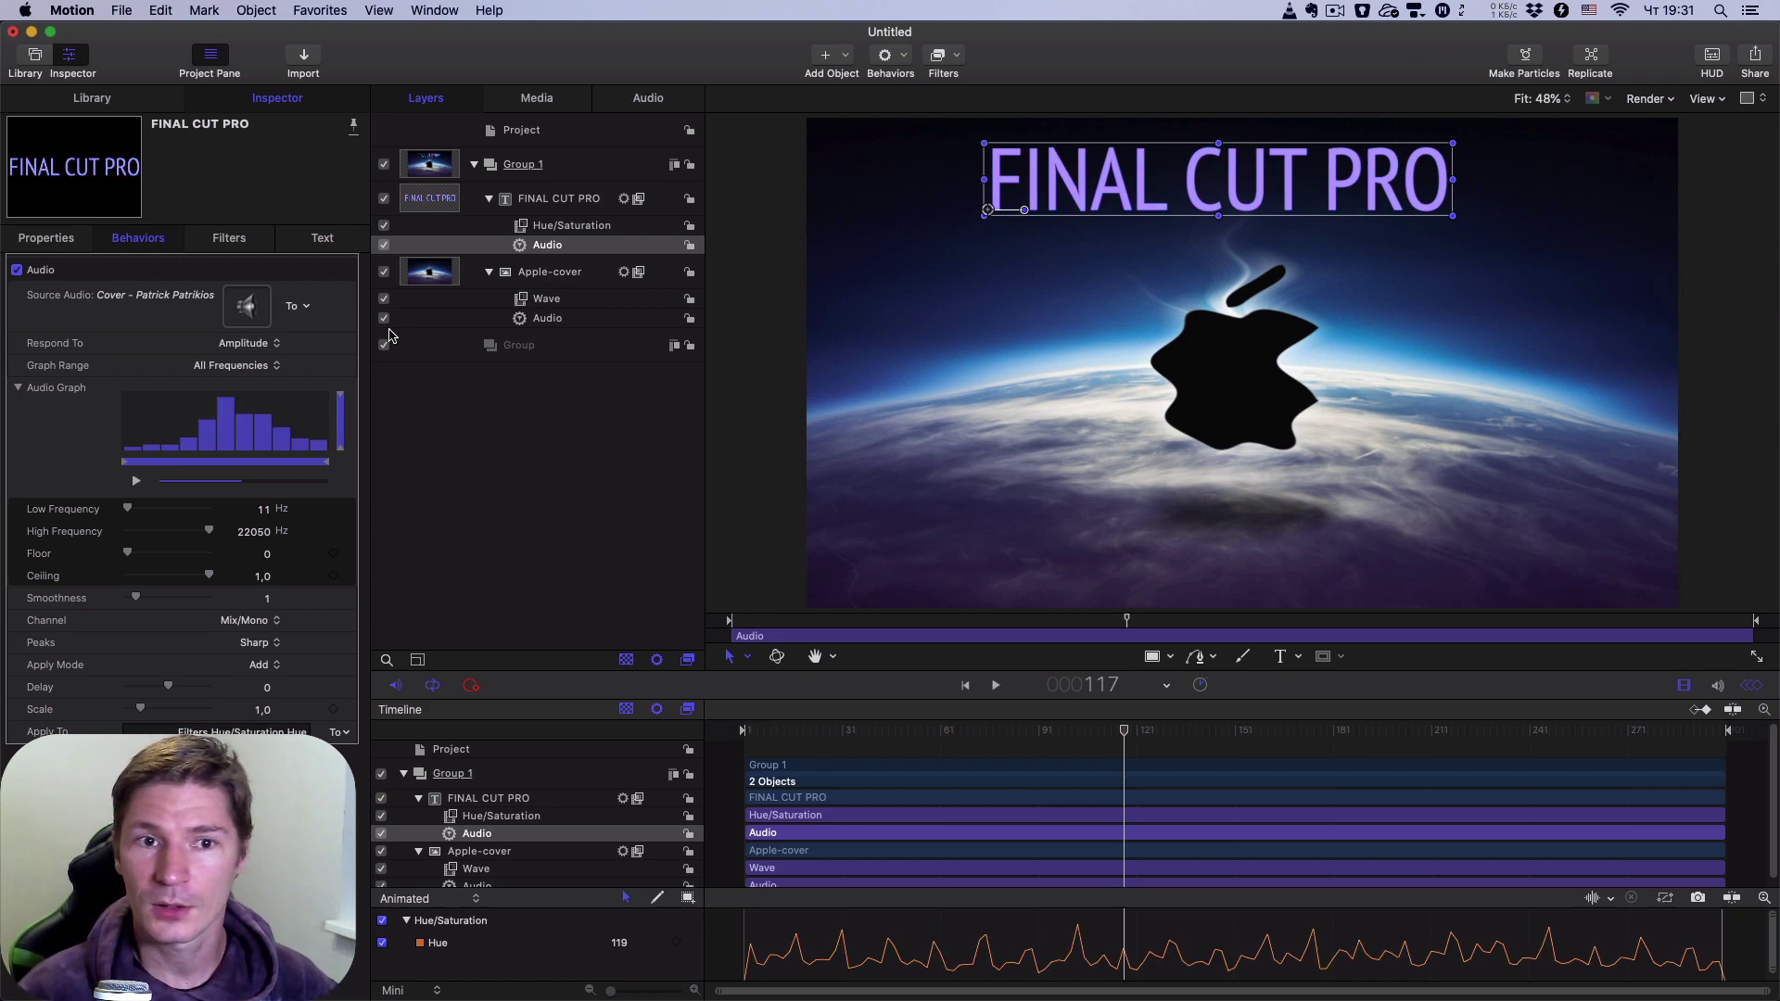
- Play the animation from the start to check how the title's hue reacts to the music
drag(1119, 733, 1075, 732)
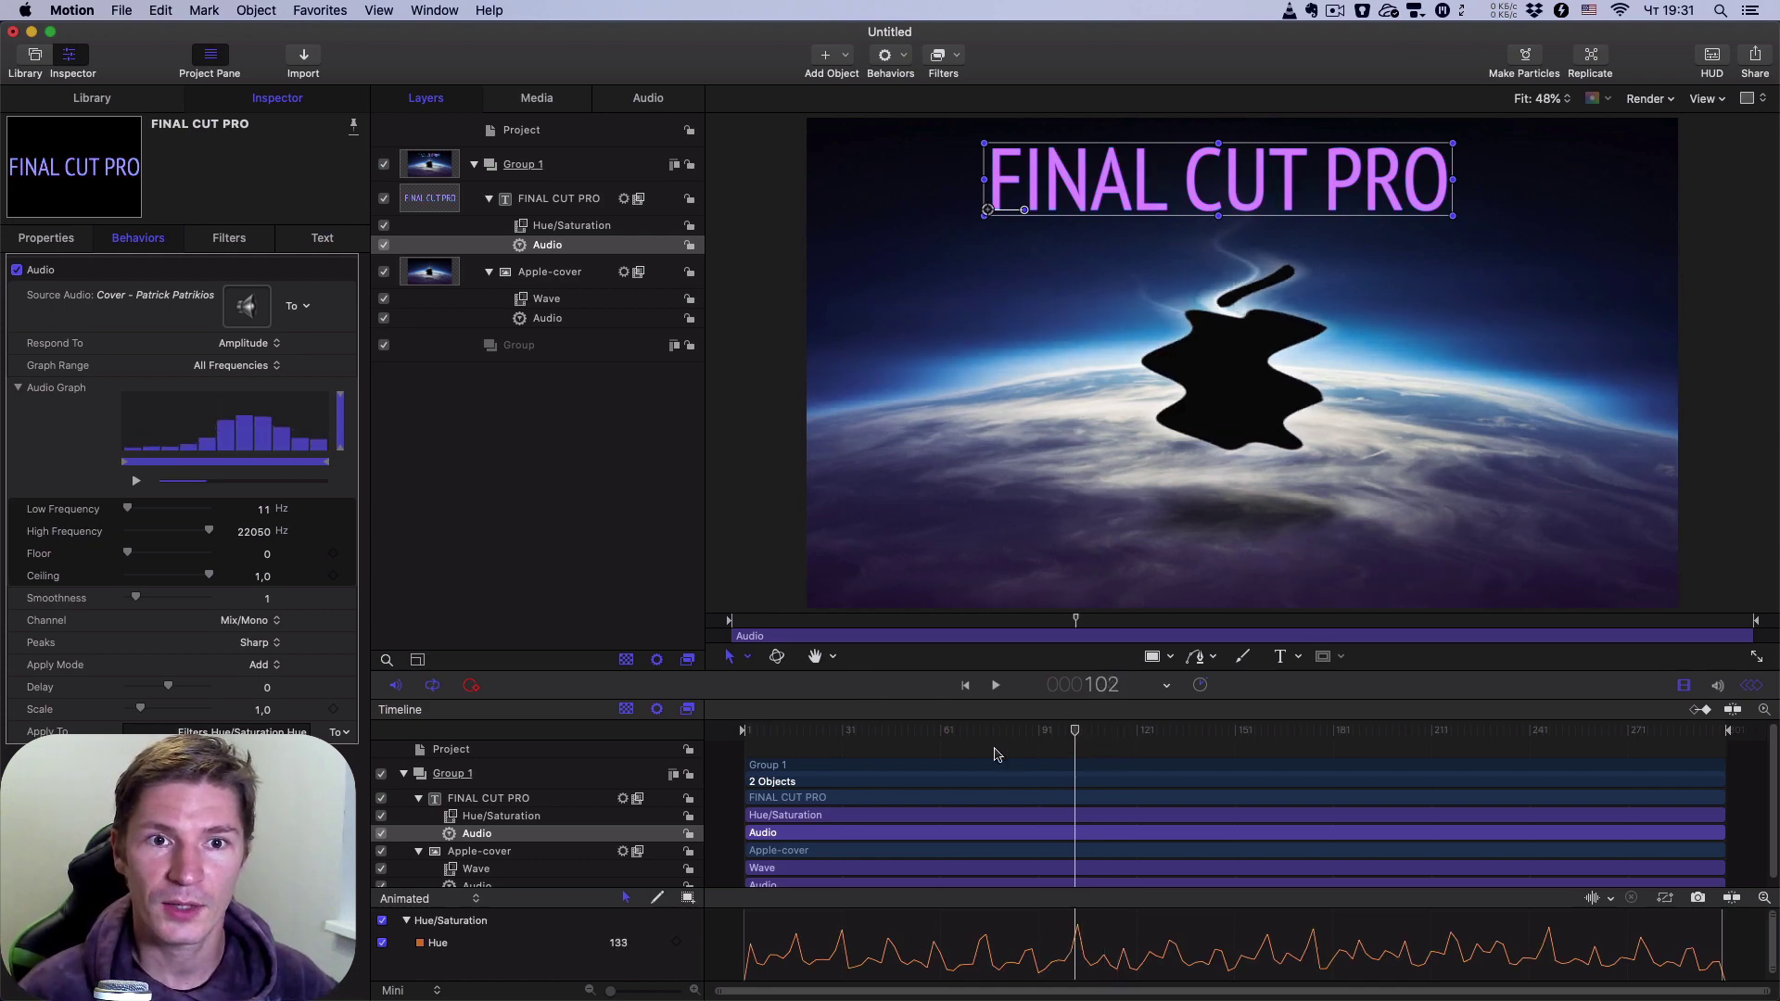
click(743, 733)
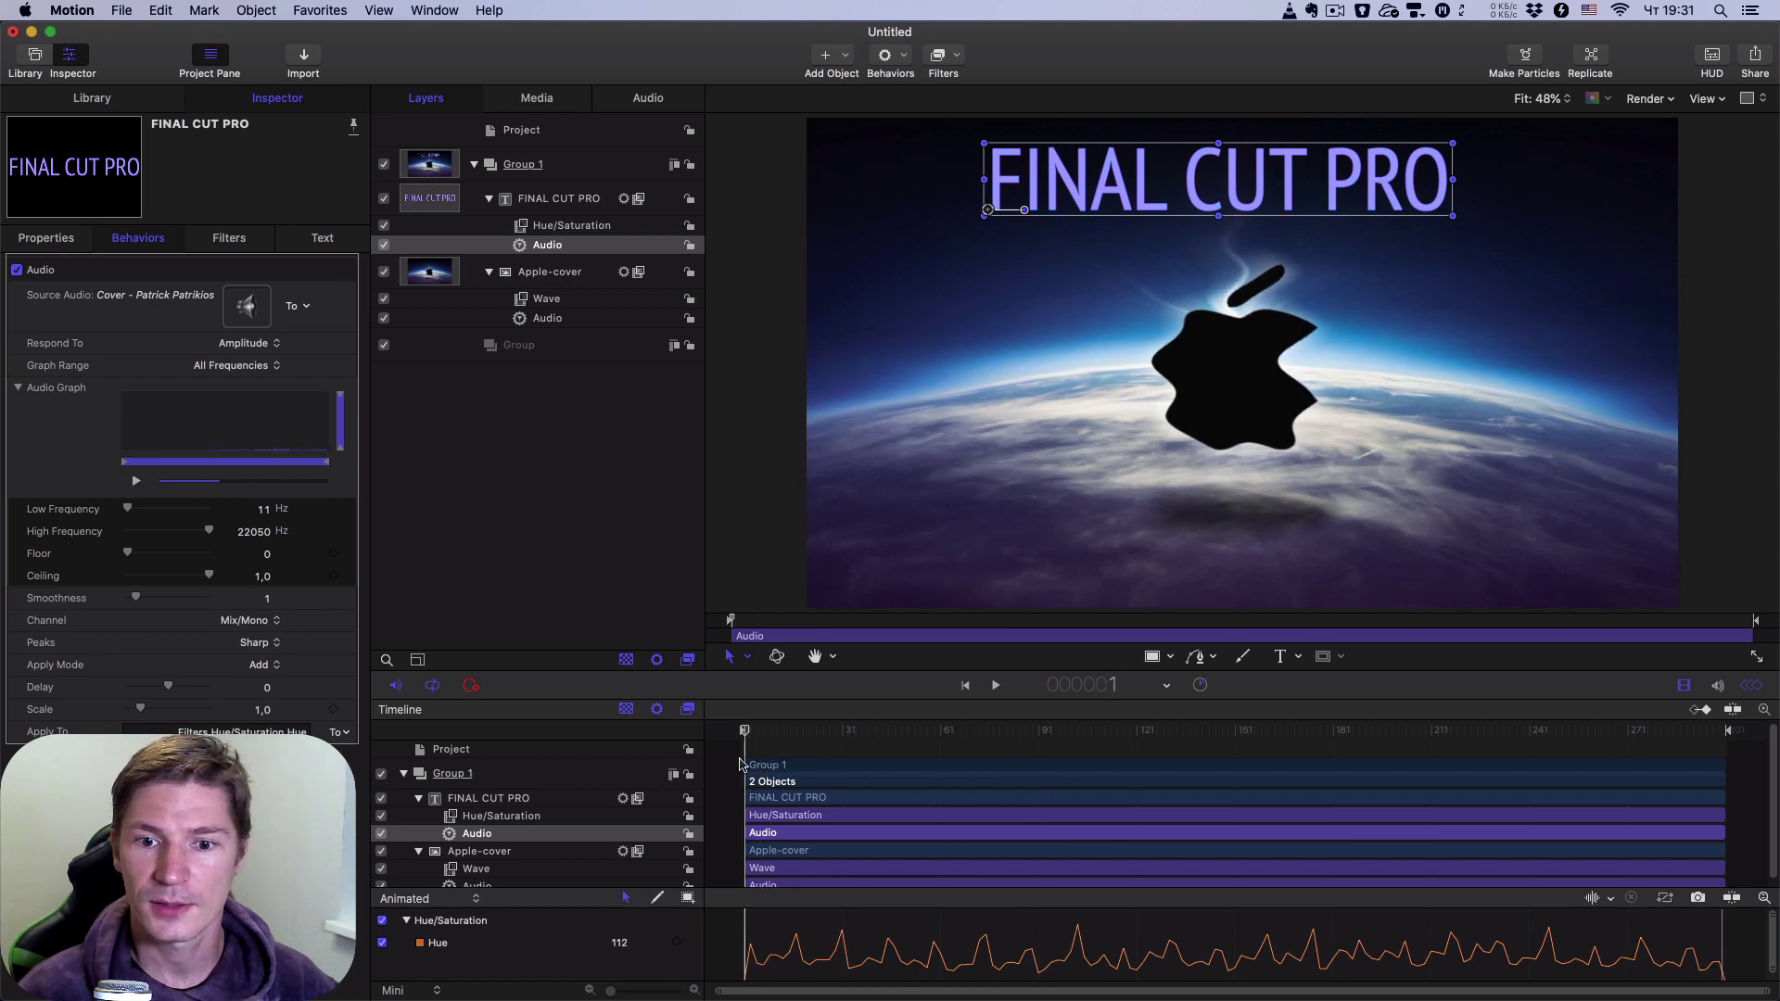
key(space)
key(space)
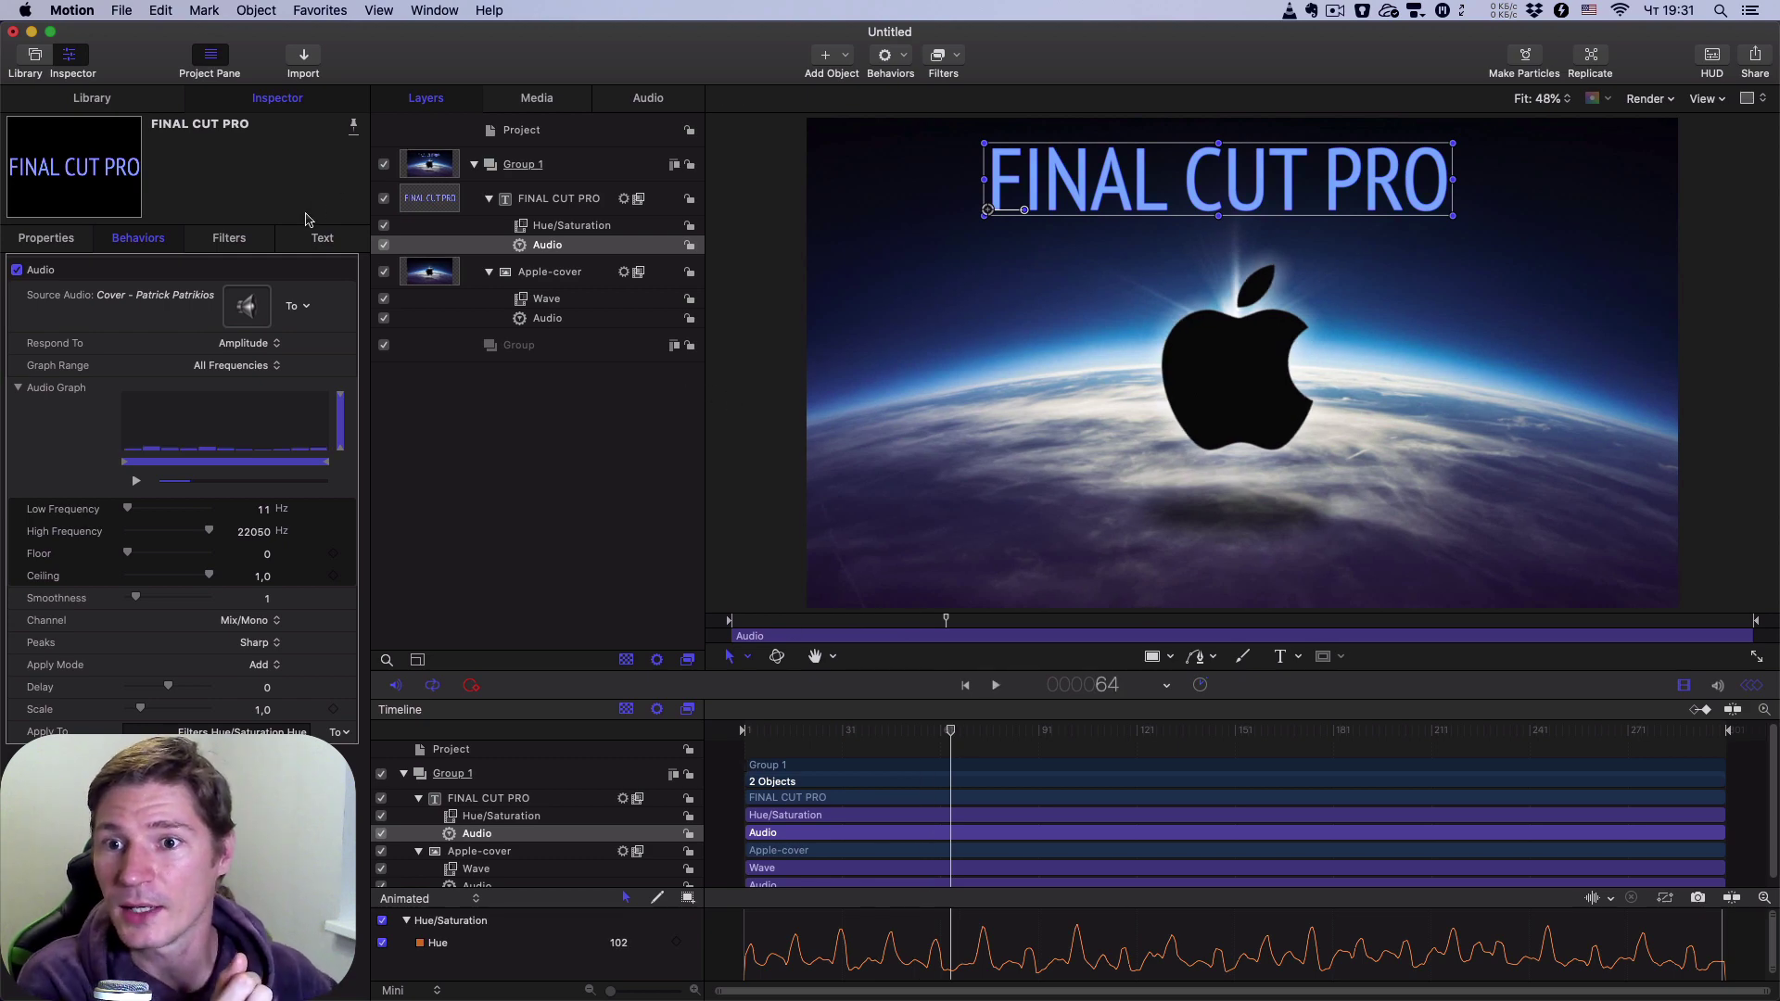
- Set the Scale of the title's Audio behavior to 4,61 and scrub the timeline to check the Hue/Saturation filter's Hue response
click(598, 226)
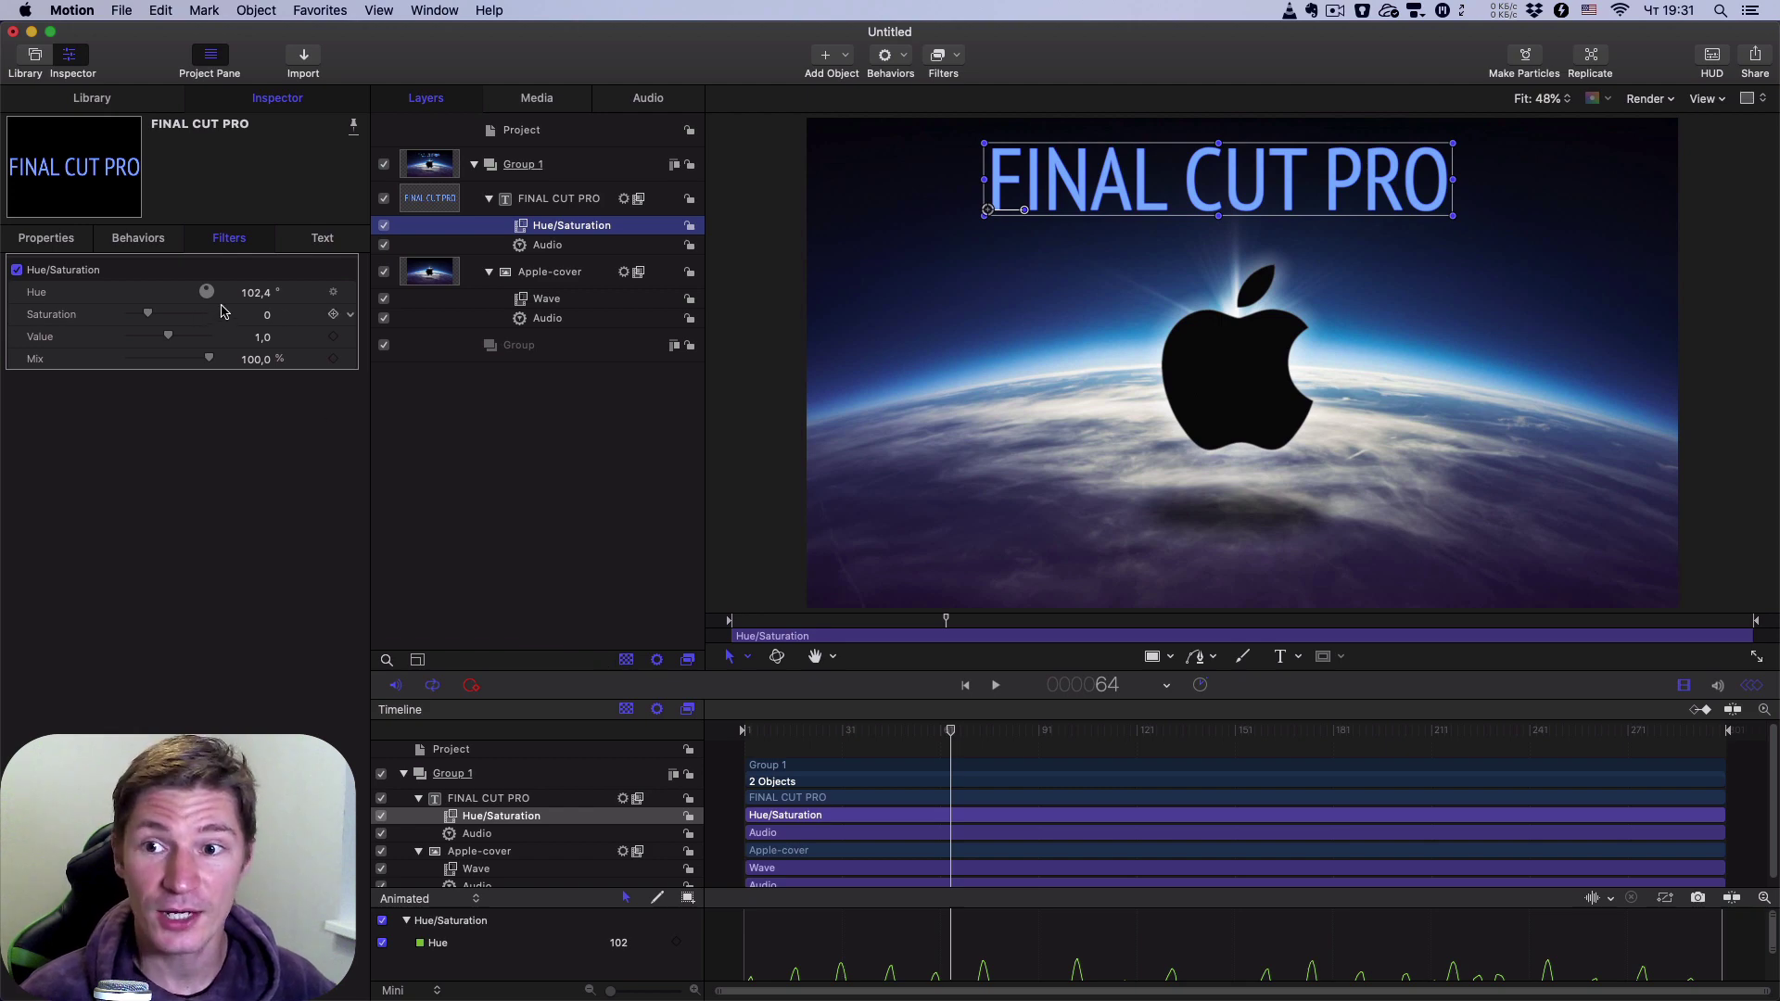
drag(950, 735, 1191, 769)
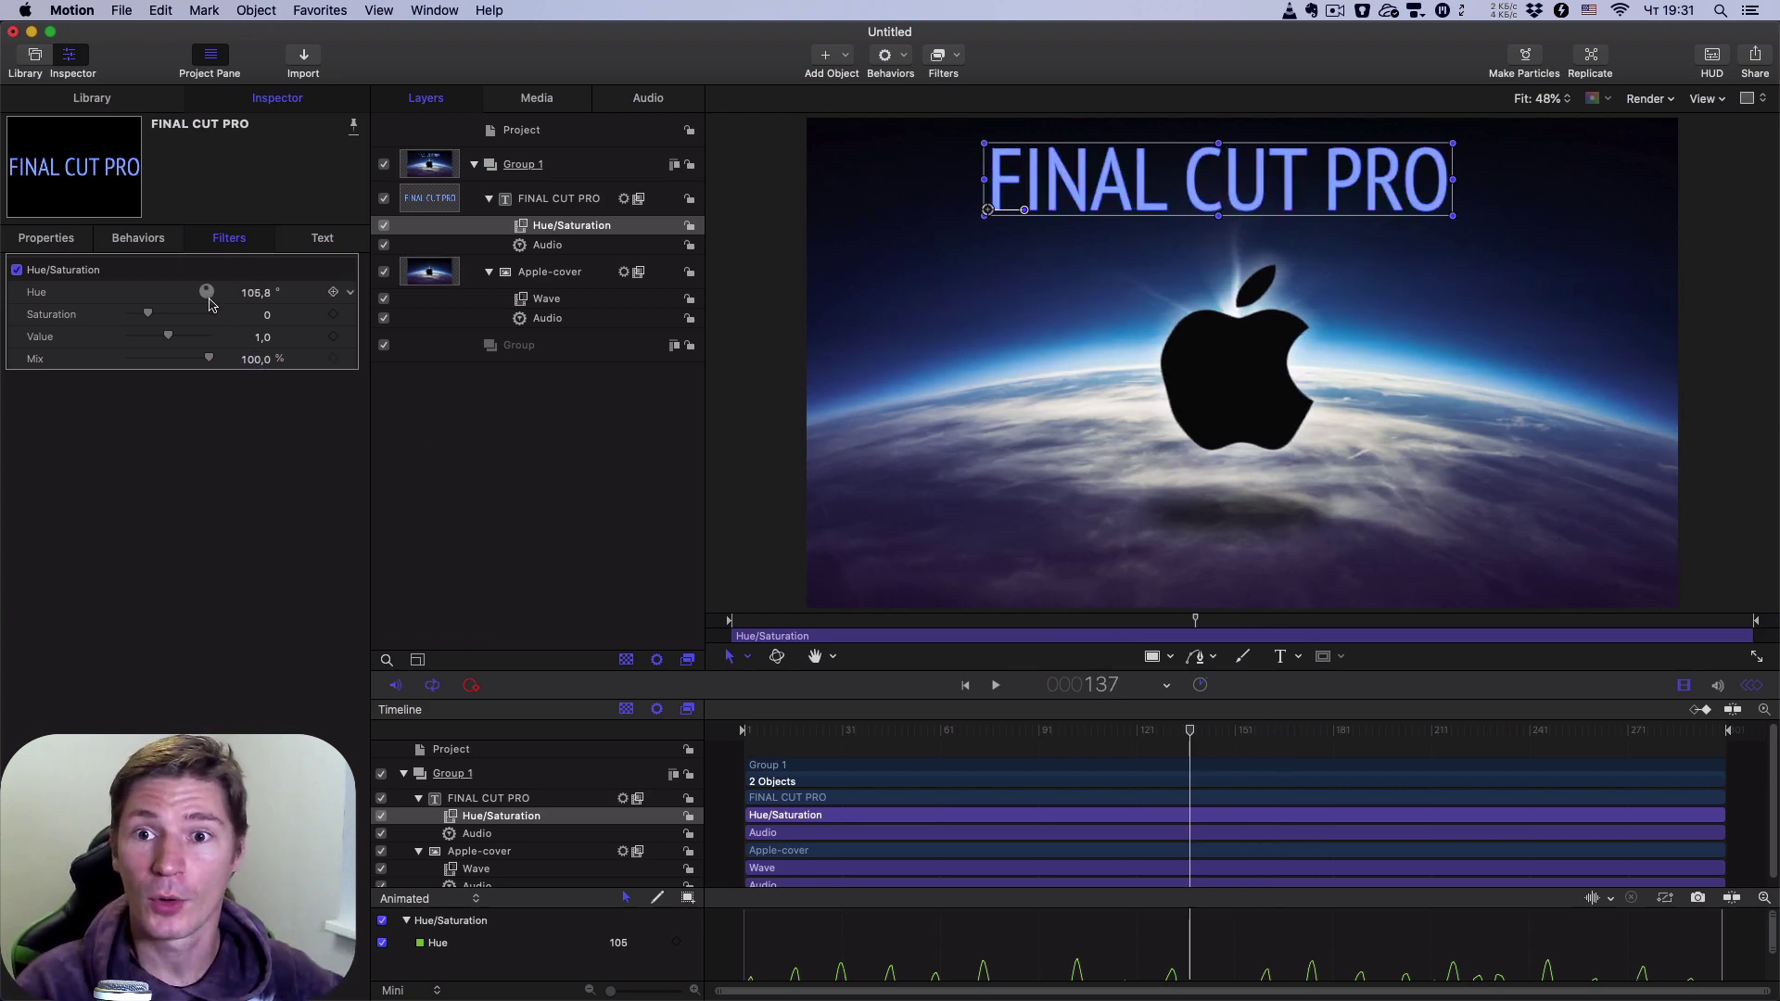
click(568, 249)
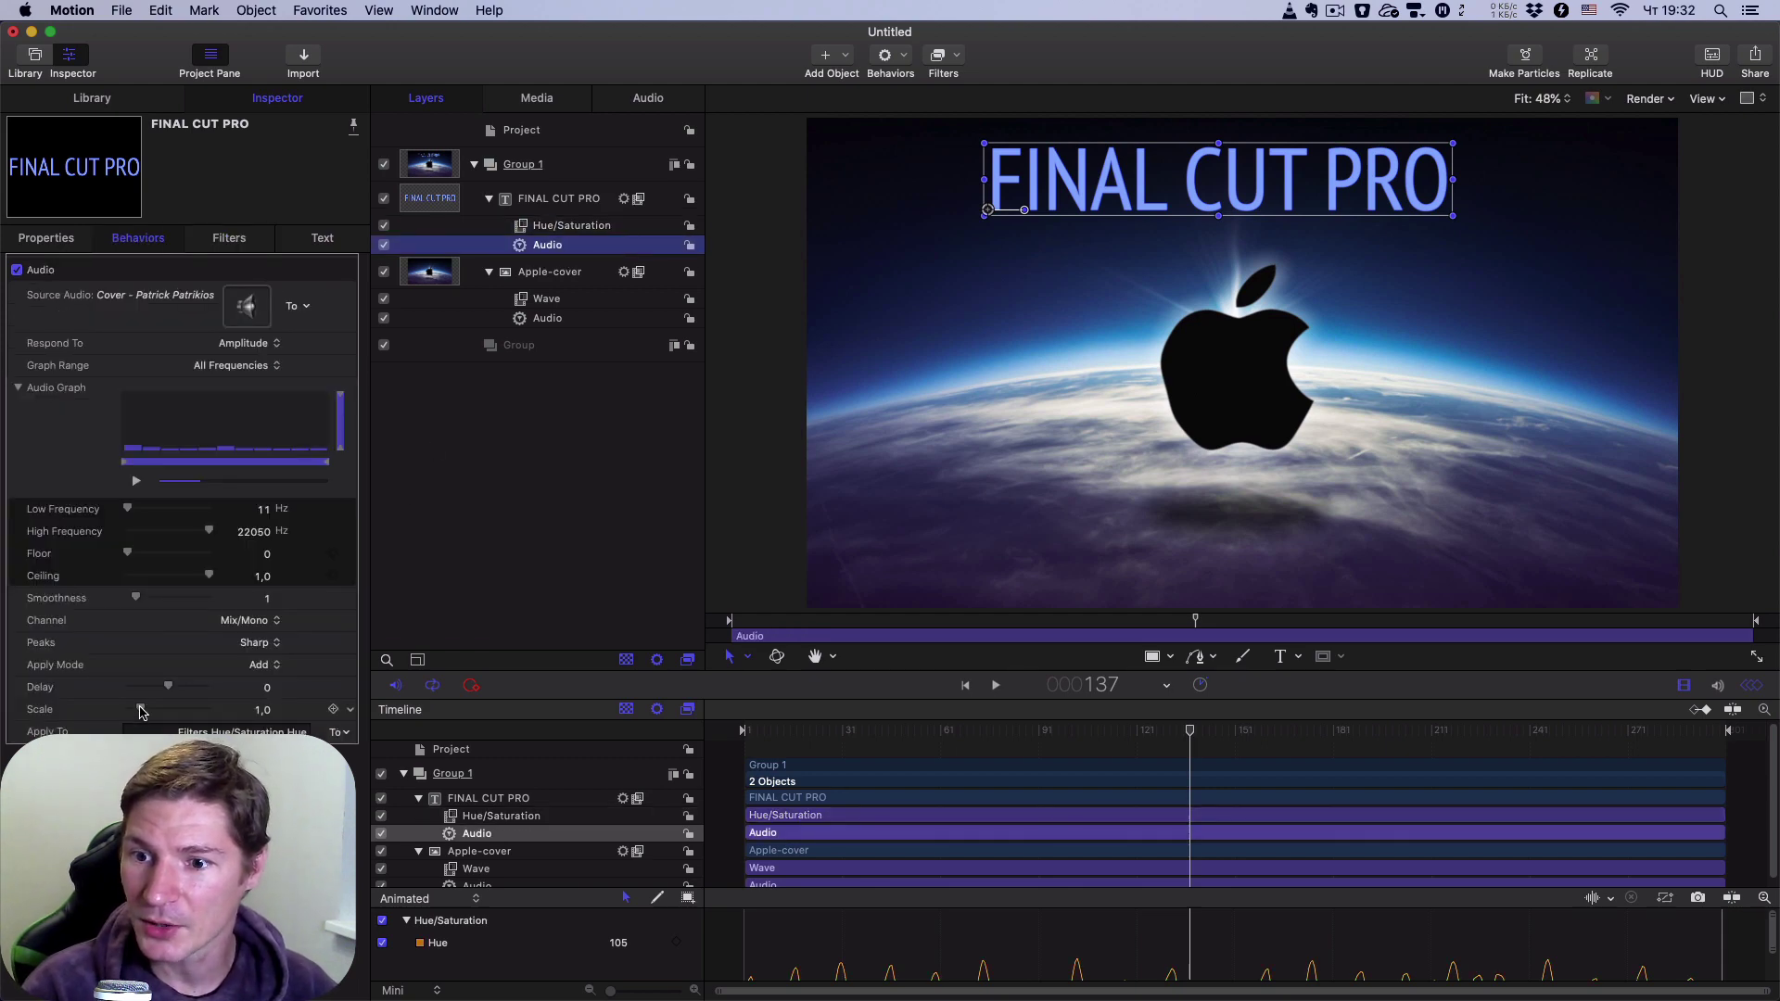
drag(141, 711, 164, 714)
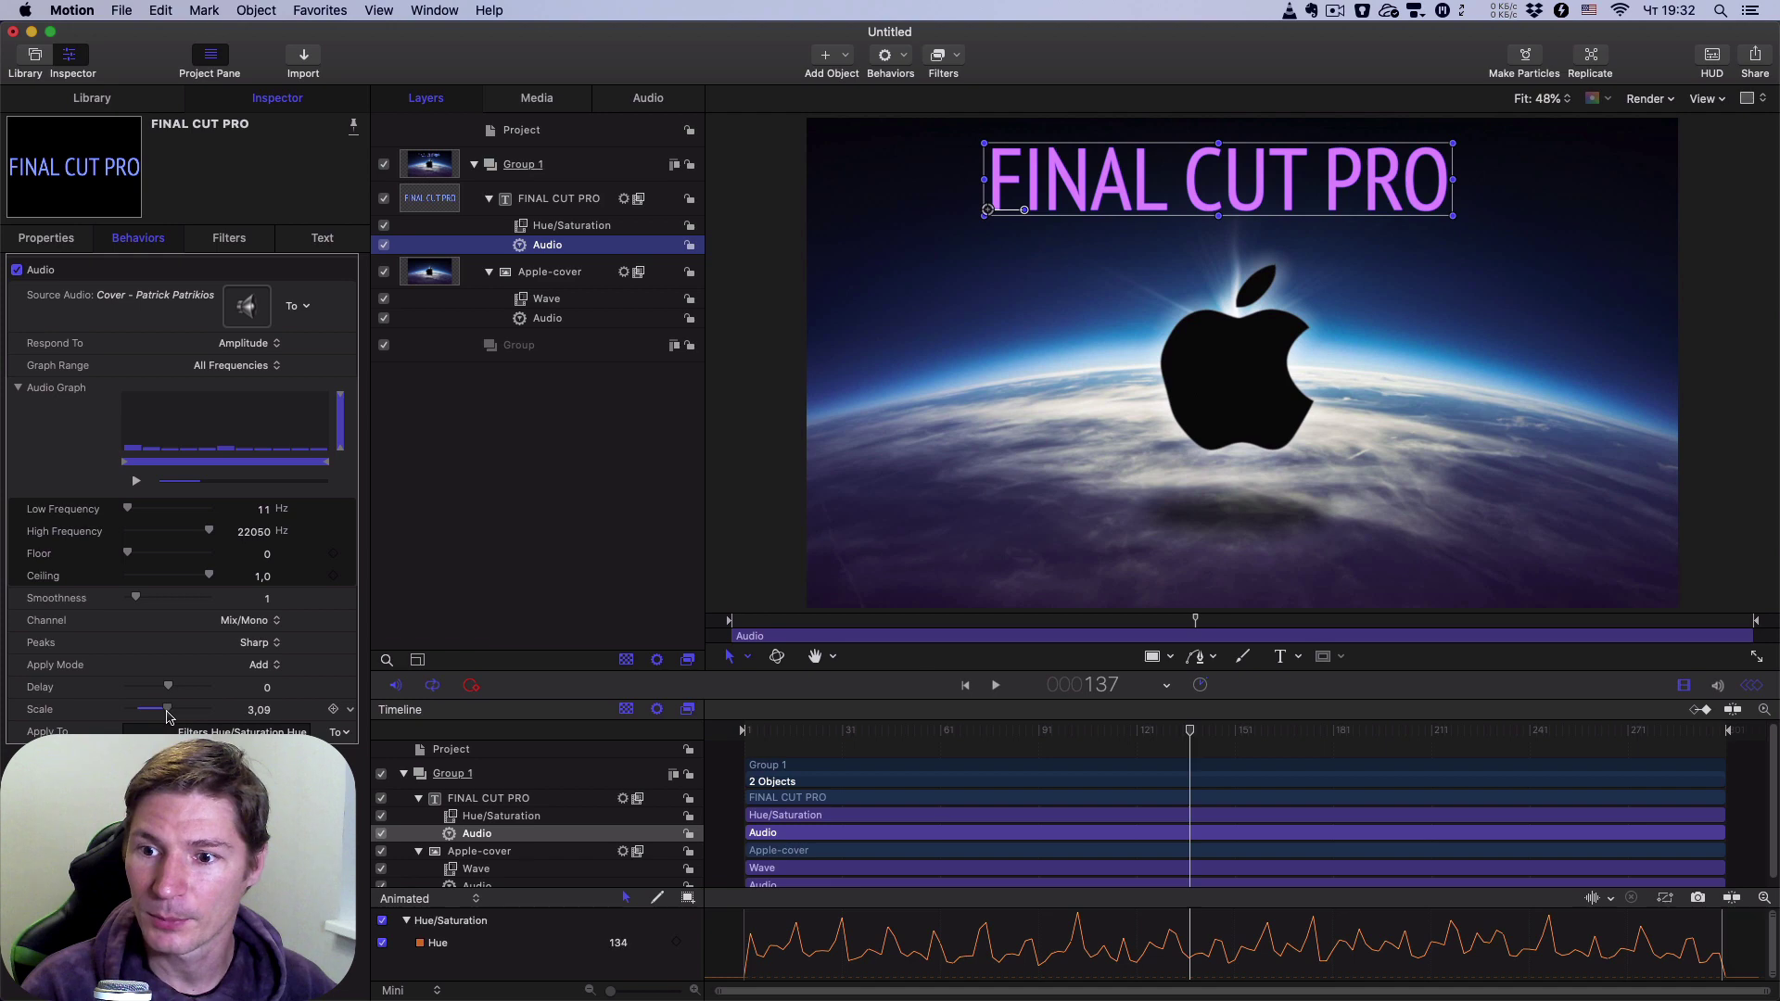
drag(186, 717, 188, 716)
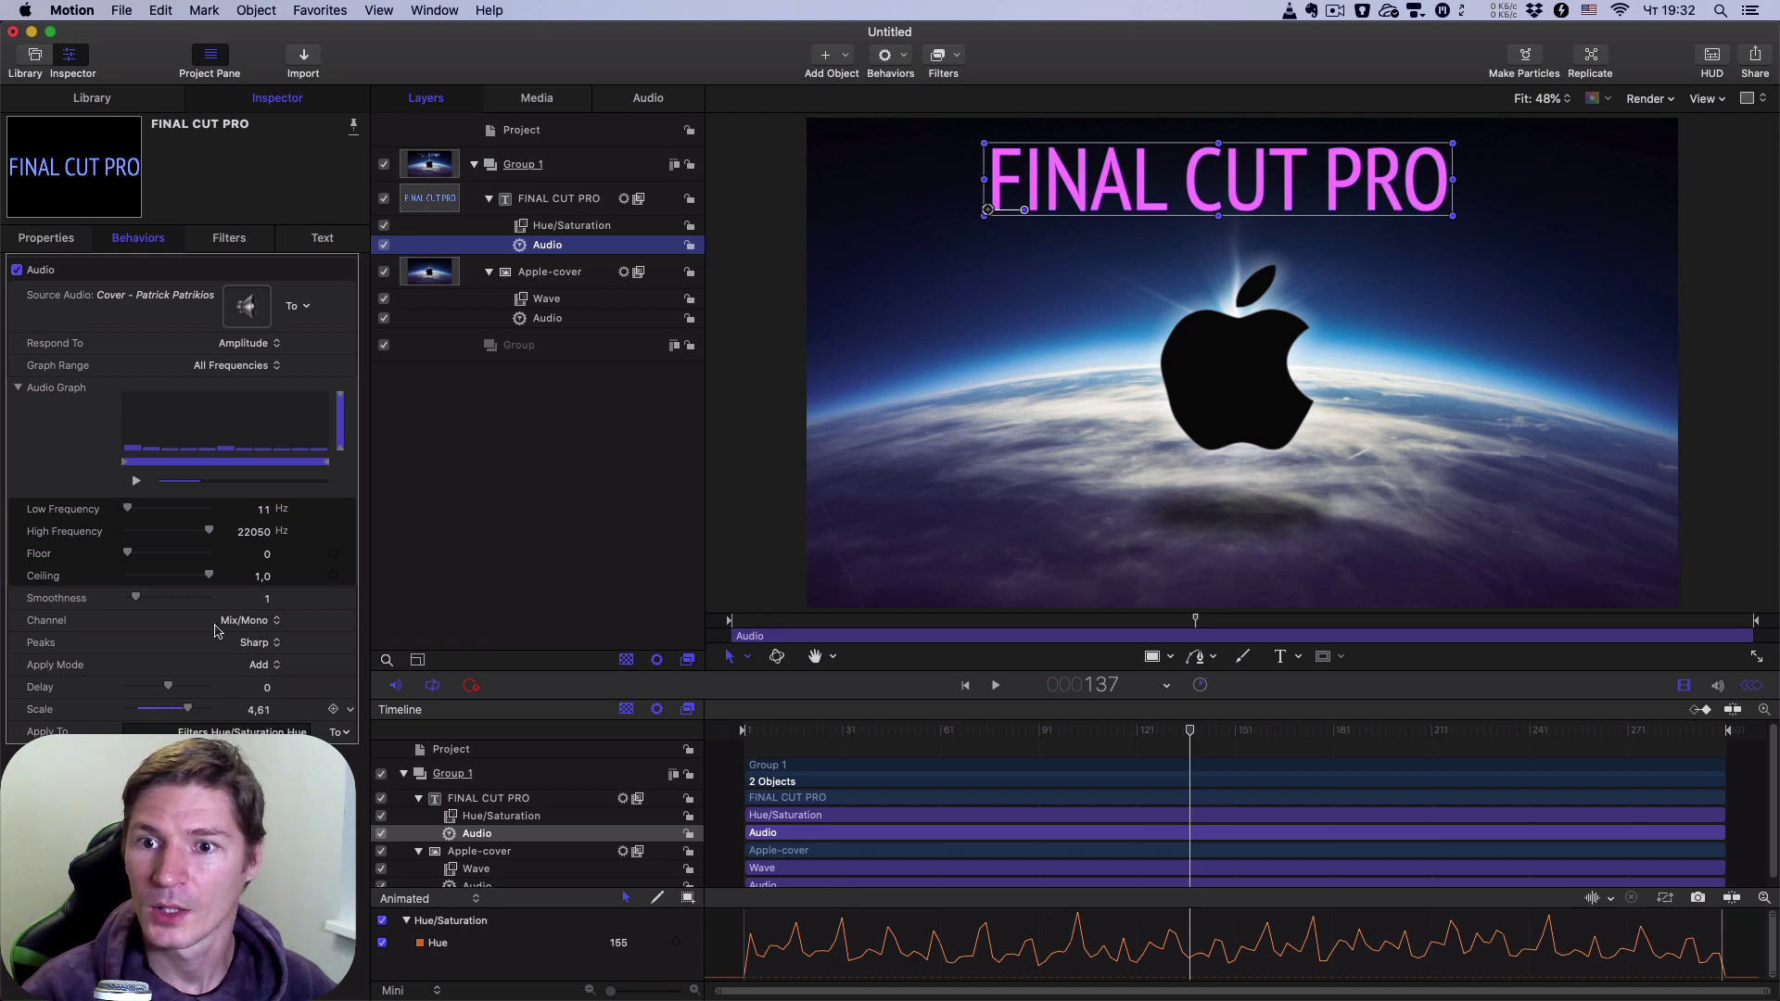
click(578, 230)
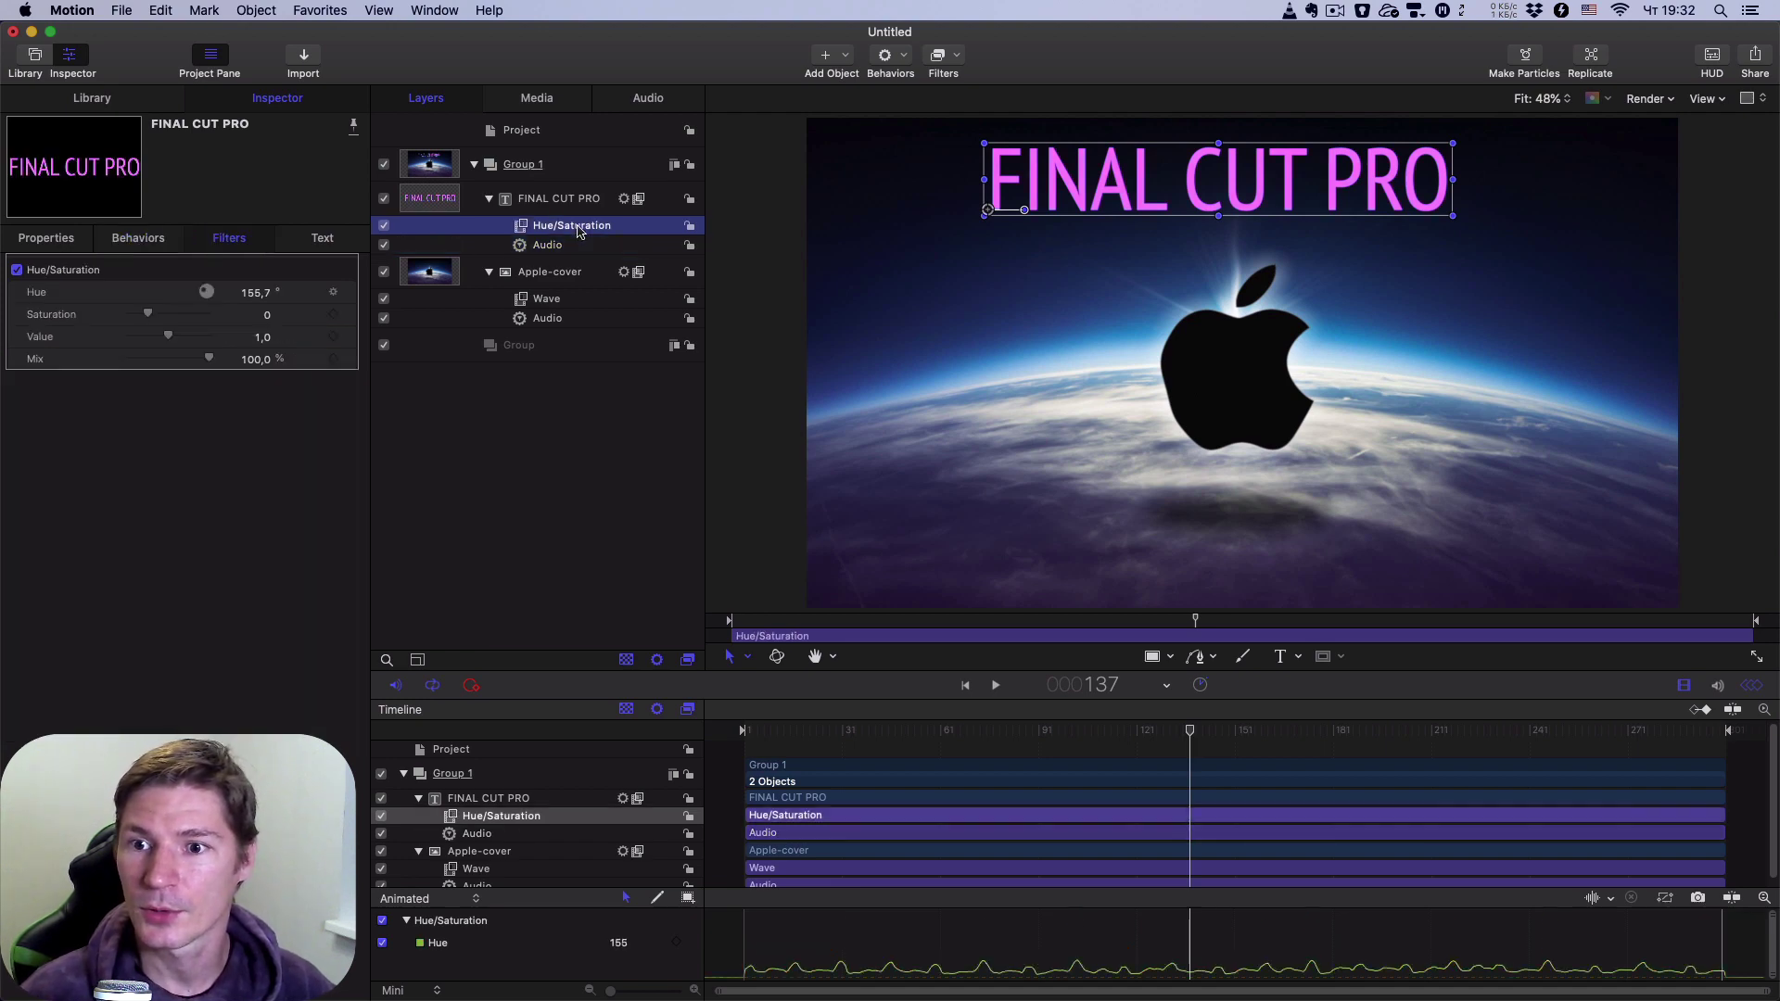
drag(1205, 733, 959, 766)
click(612, 230)
- Set the Scale of the title's Audio behavior to 6,28 and scrub back to frame 1 to check the filter's Hue
click(590, 249)
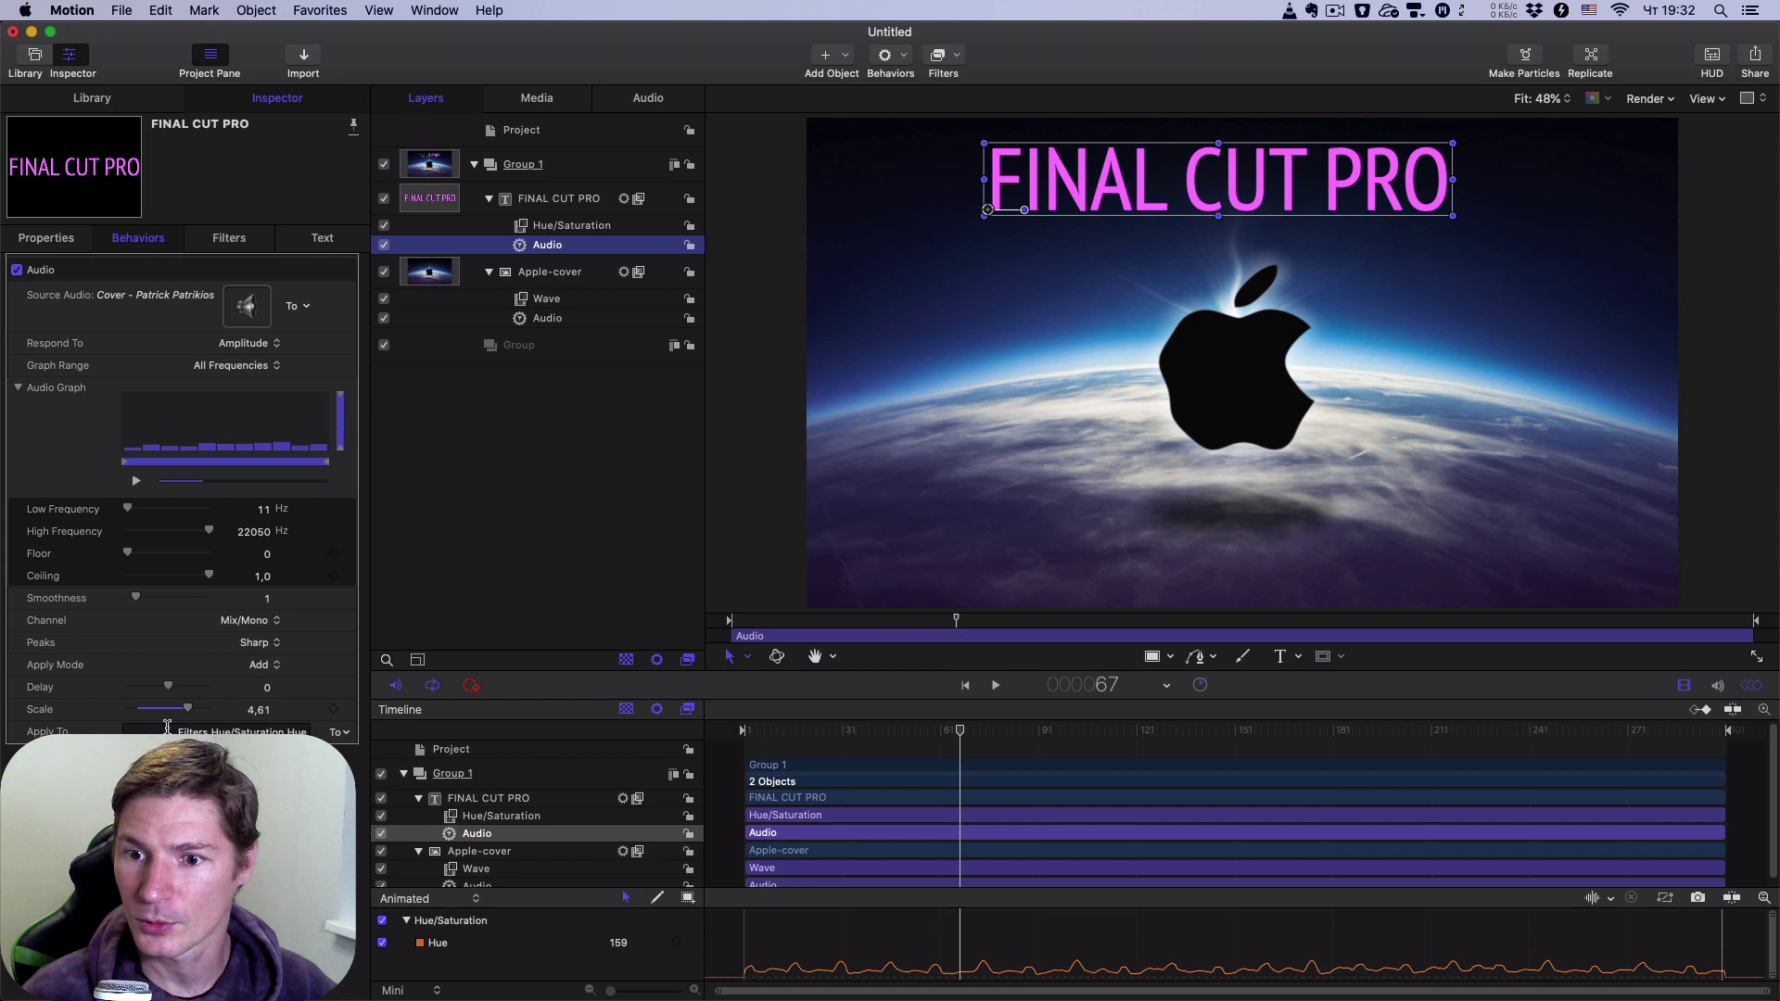
drag(196, 712, 214, 712)
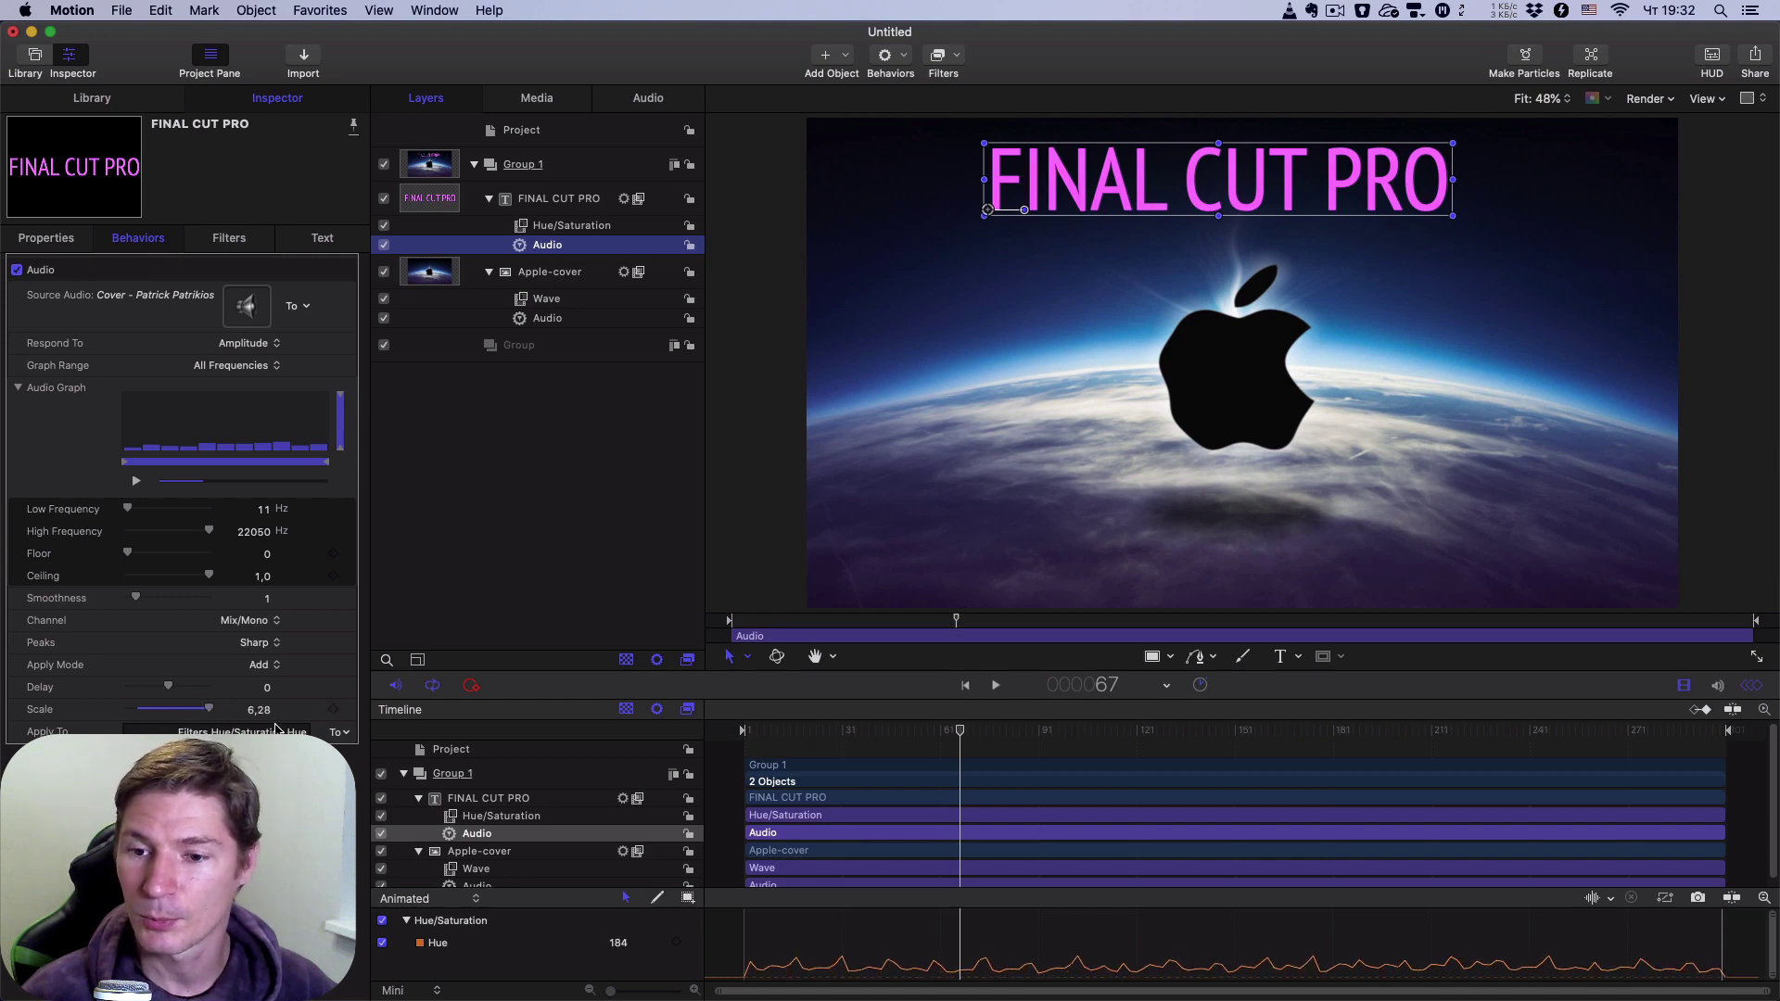
click(598, 232)
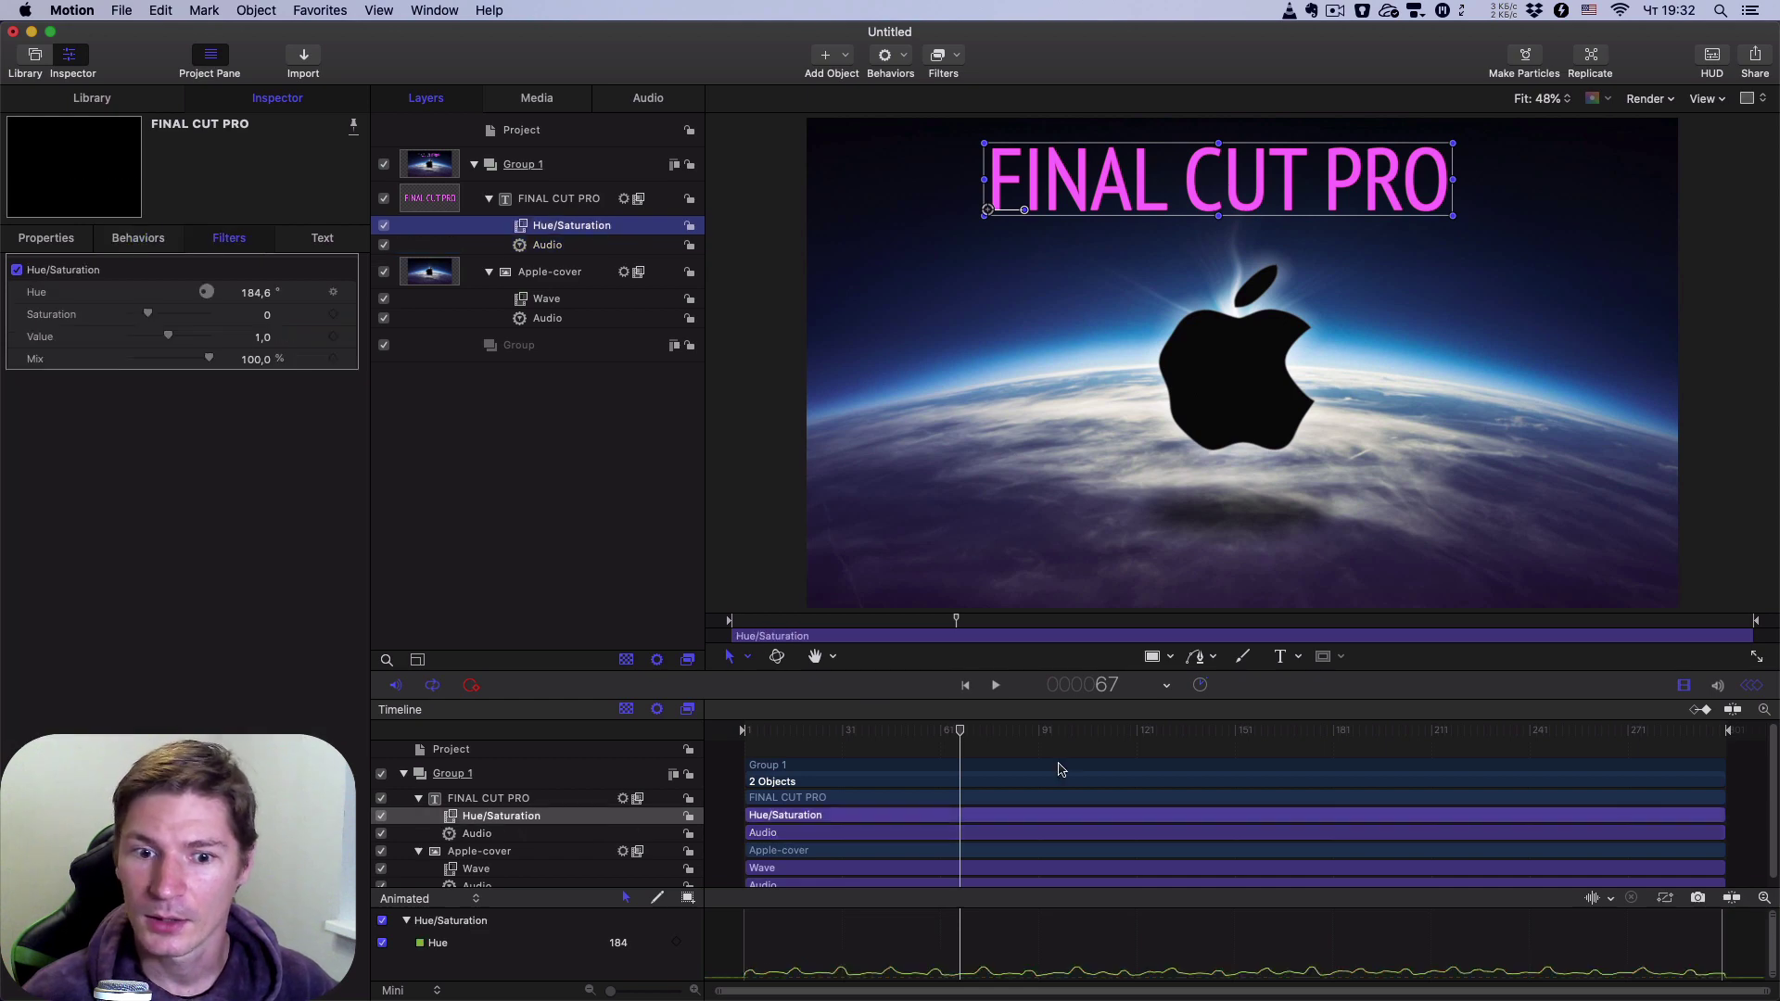
drag(970, 737, 697, 733)
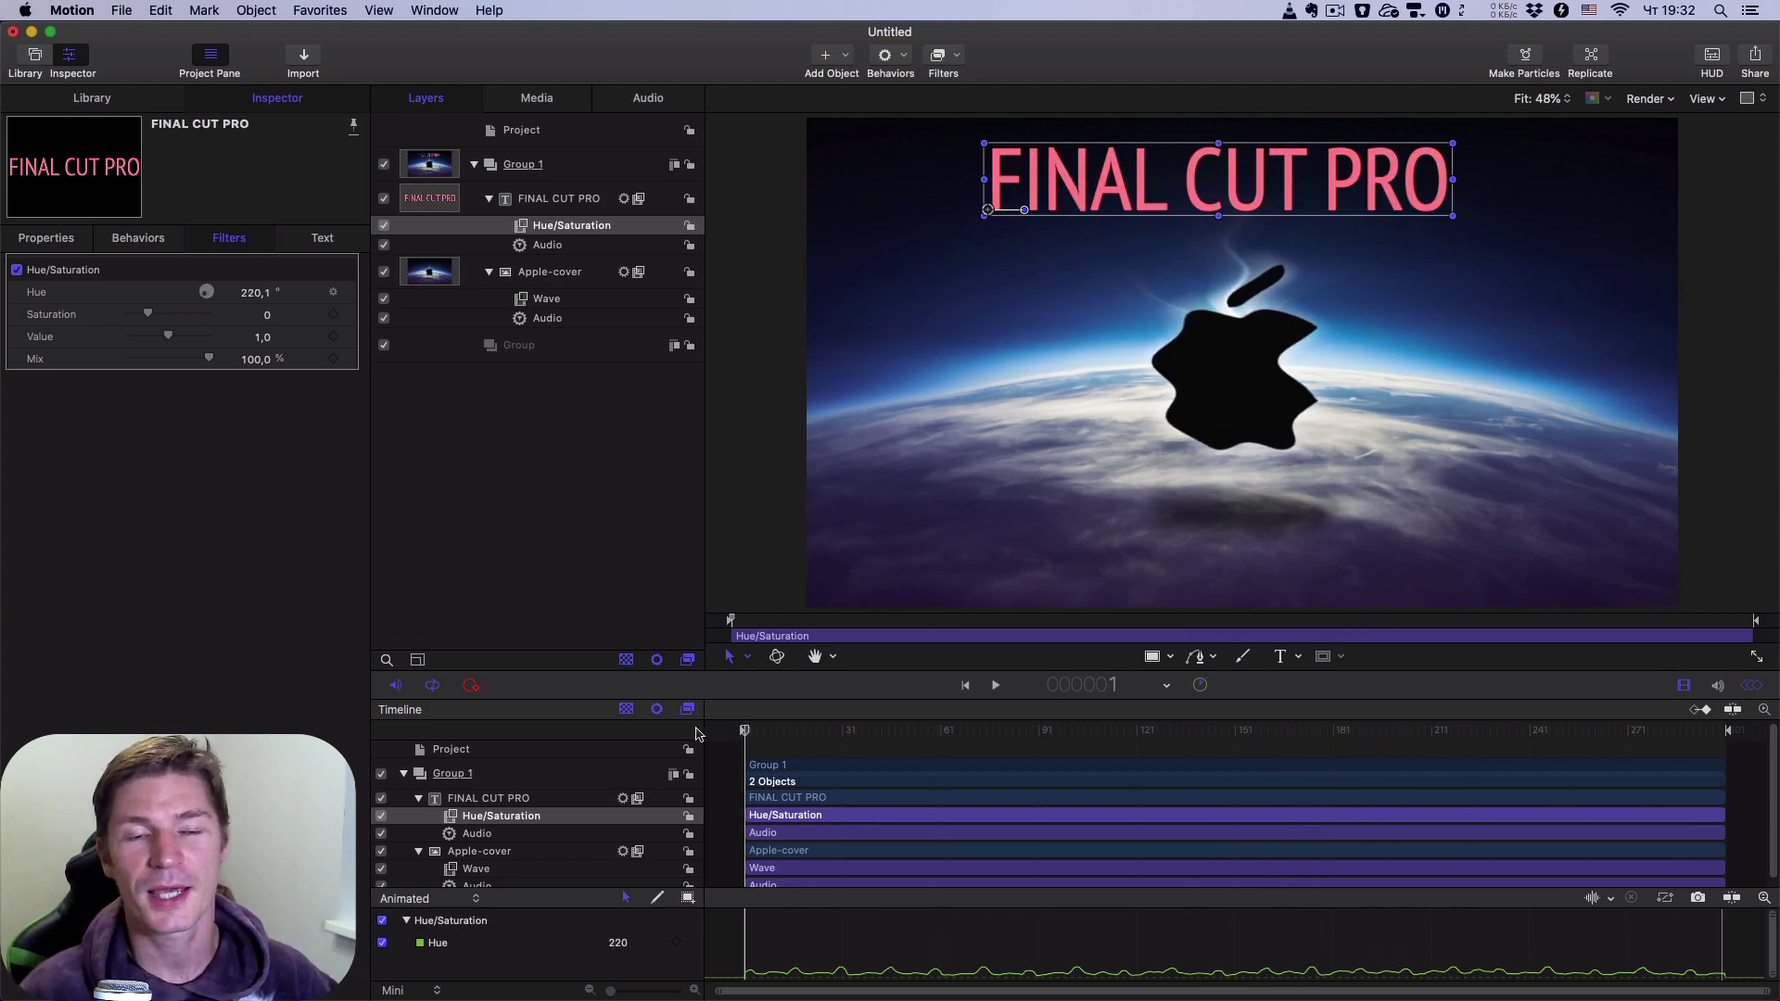